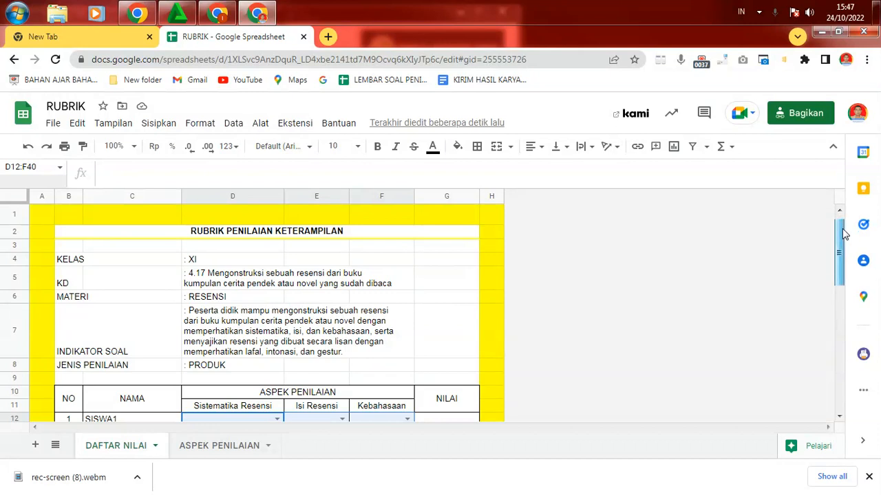
Step: Review the rubric header on the DAFTAR NILAI sheet and inspect the NILAI formula for SISWA1 in cell G12
scroll(313, 300, "down", 2)
scroll(306, 300, "up", 1)
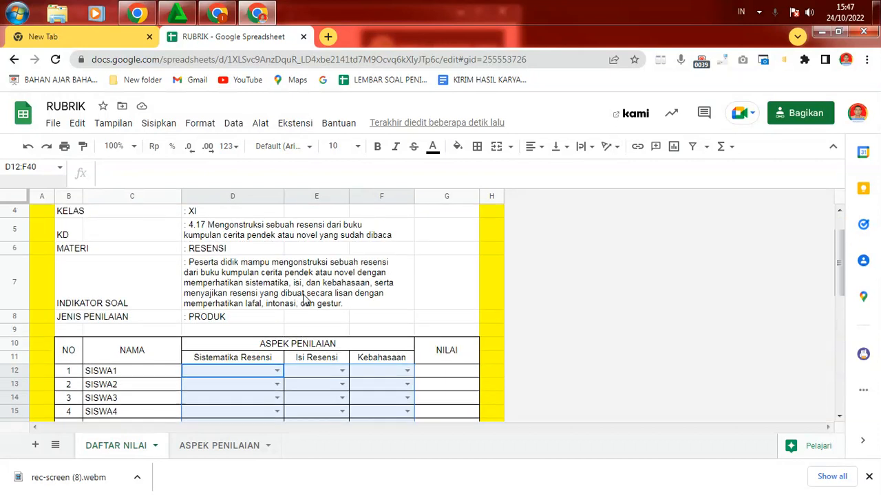
scroll(306, 301, "up", 1)
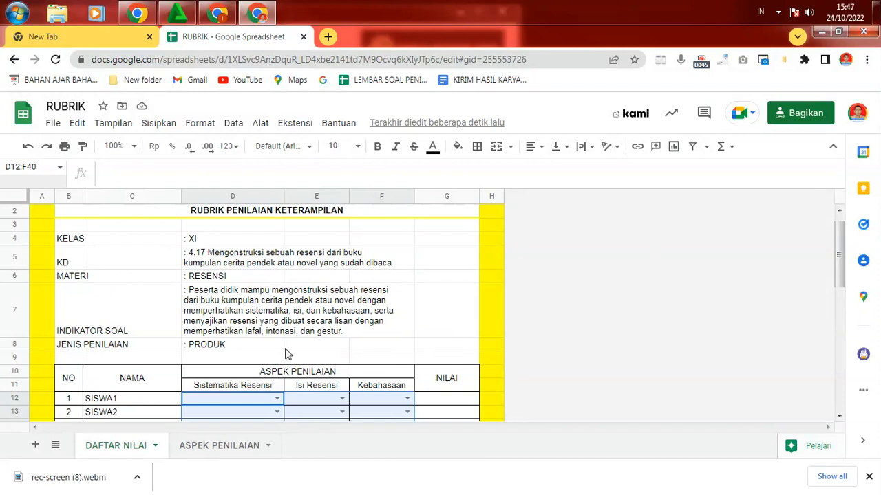
scroll(289, 341, "up", 1)
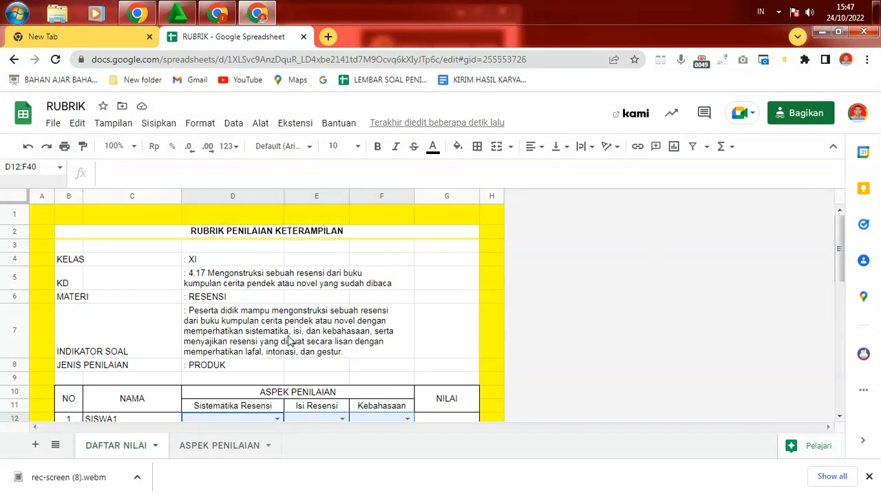
scroll(289, 341, "down", 1)
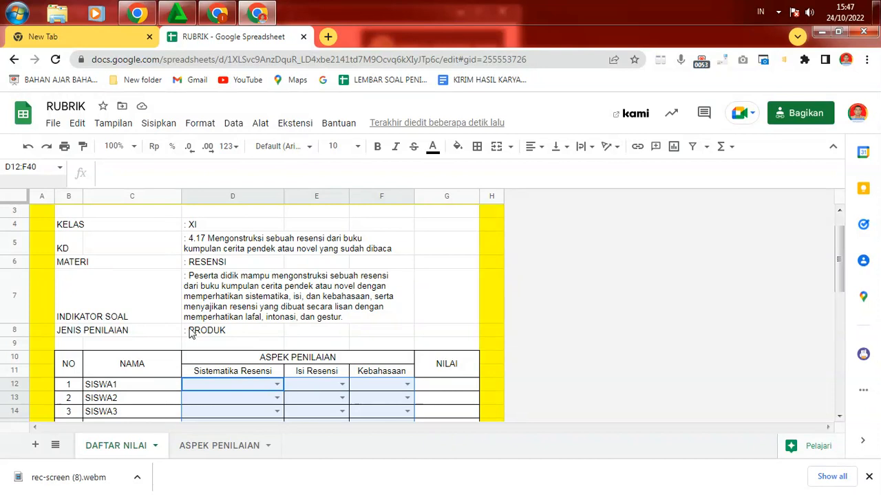
left_click(424, 390)
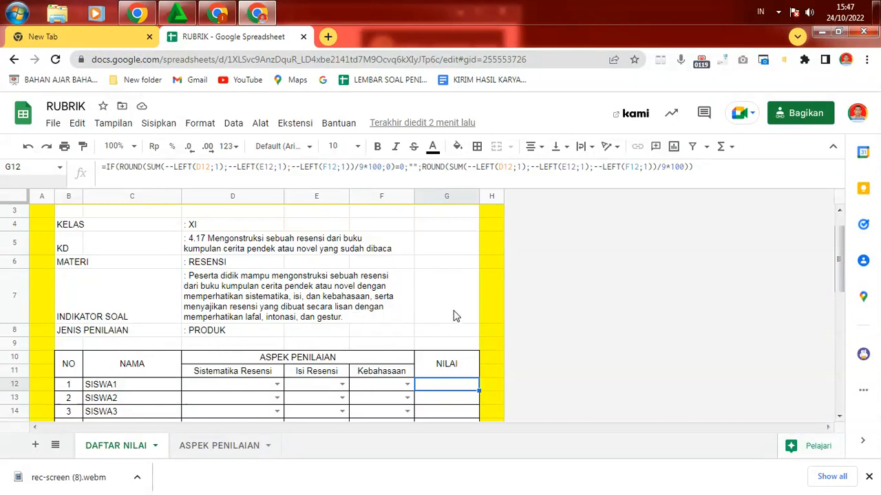
left_click_drag(834, 254, 855, 239)
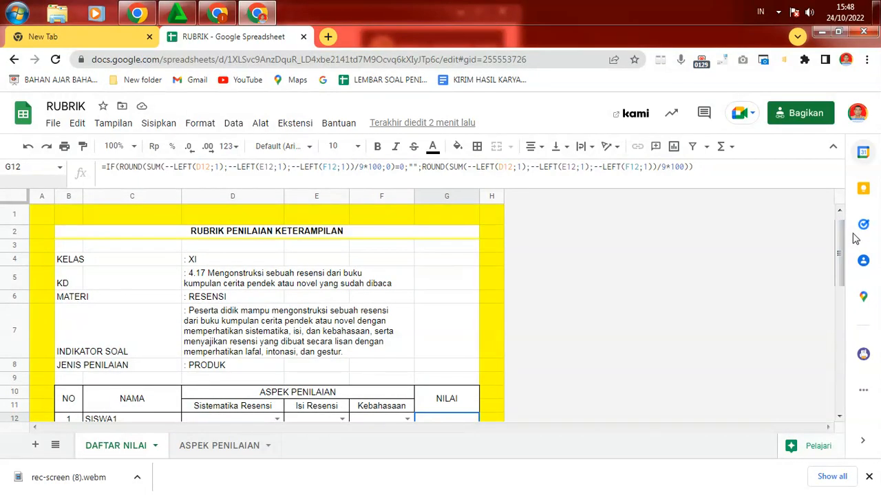
left_click(862, 225)
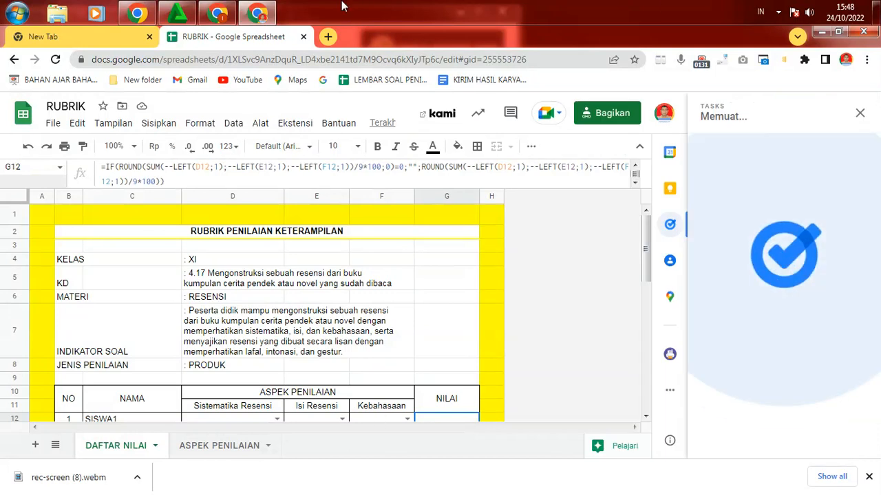
left_click(859, 113)
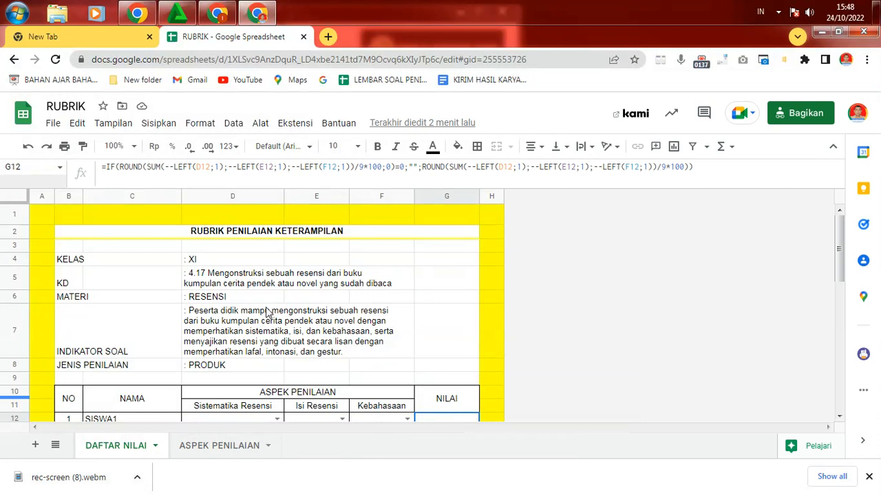
Step: Examine the grading table's NAMA, ASPEK PENILAIAN and NILAI columns on the DAFTAR NILAI sheet
scroll(413, 324, "down", 2)
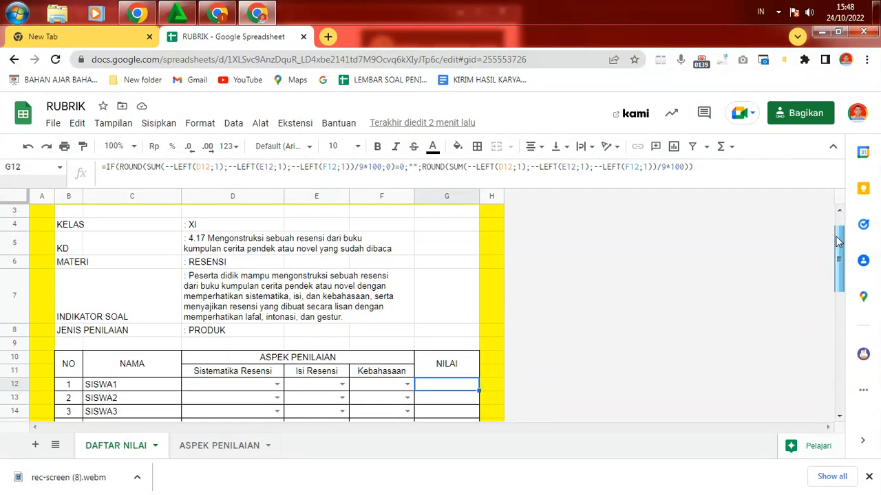
left_click(138, 390)
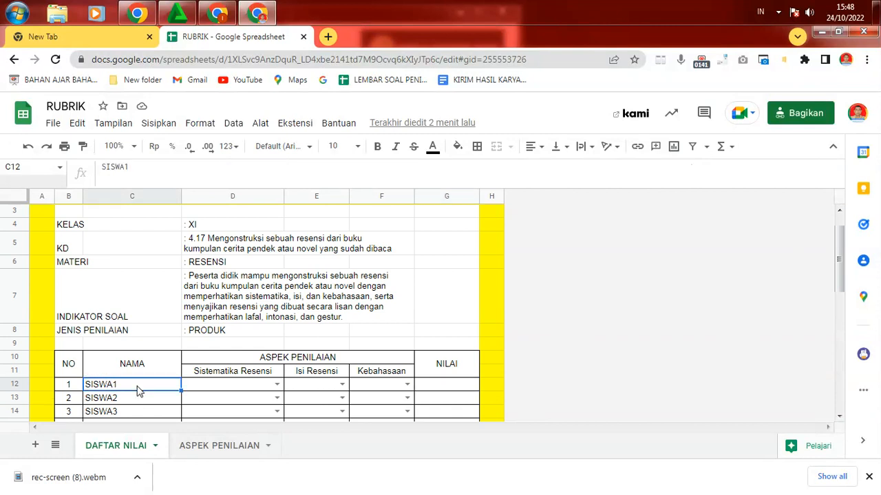
left_click(235, 362)
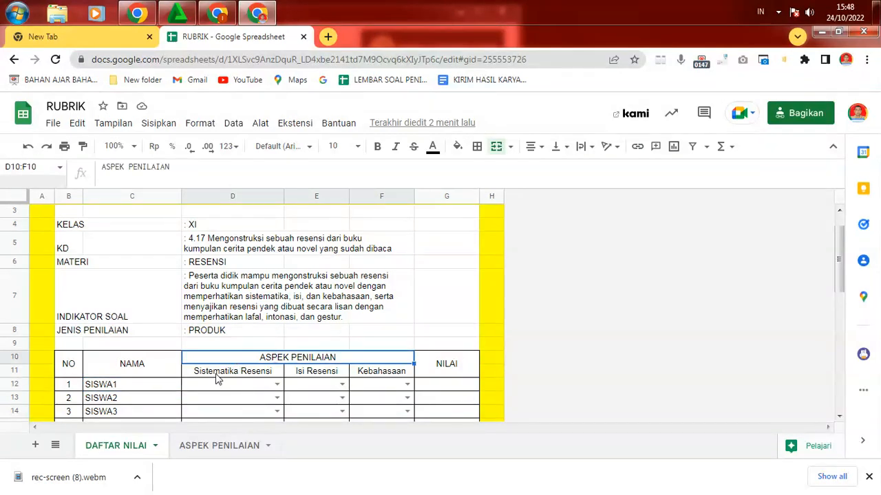
left_click(430, 363)
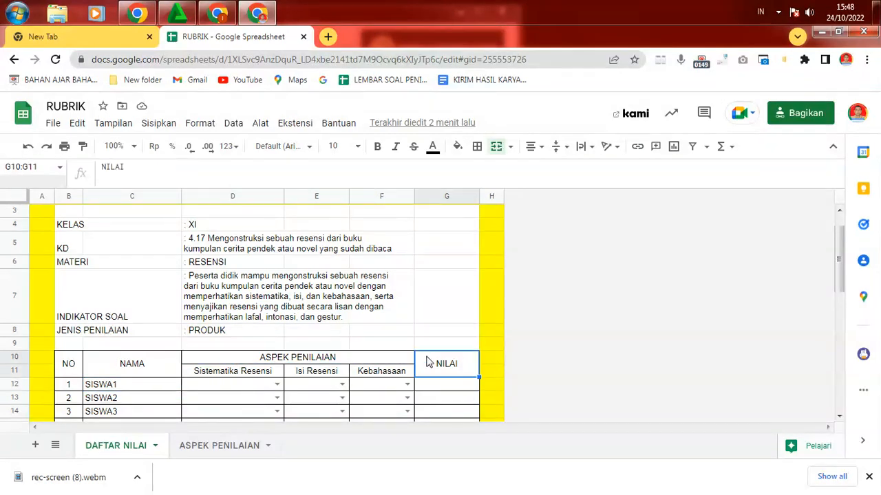
Step: Examine the rubric's identity fields above the table, including KELAS, KD, MATERI, INDIKATOR SOAL and JENIS PENILAIAN
left_click(138, 229)
left_click(70, 250)
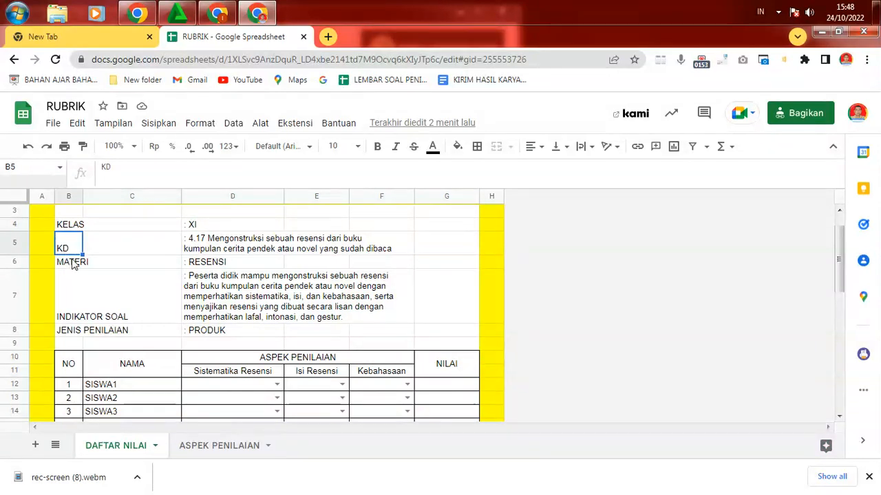
left_click(73, 264)
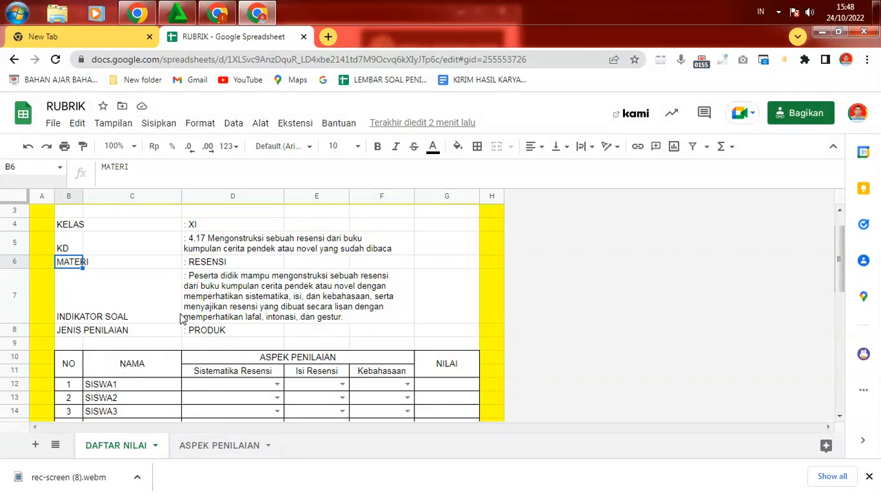
left_click(180, 319)
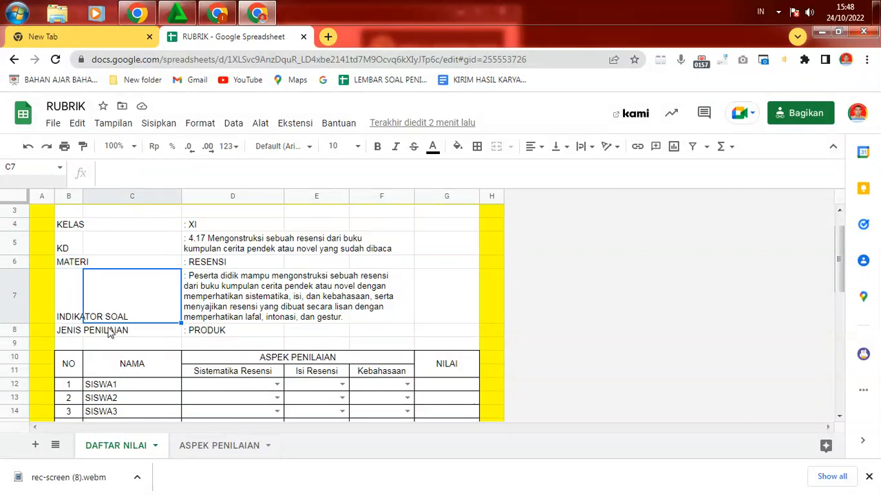
left_click(194, 336)
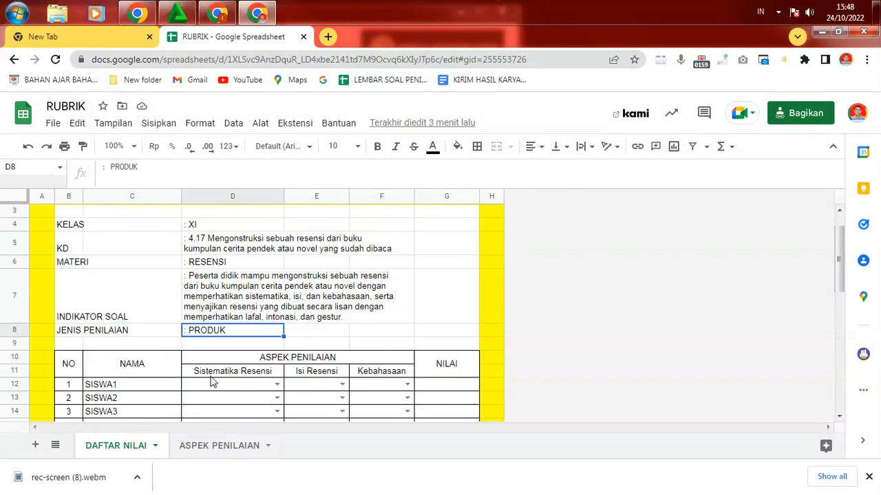
left_click(187, 266)
left_click(194, 227)
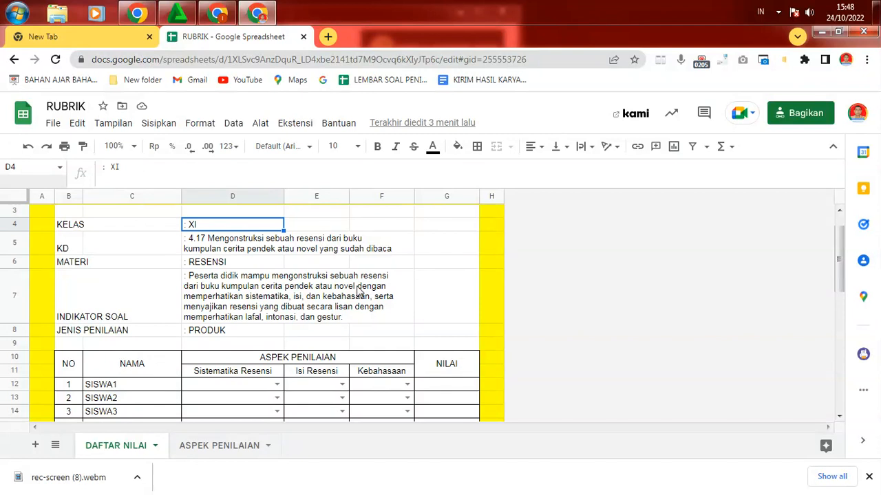
Step: Look through the student list down to its last row and return to the start of the sheet
scroll(351, 292, "down", 10)
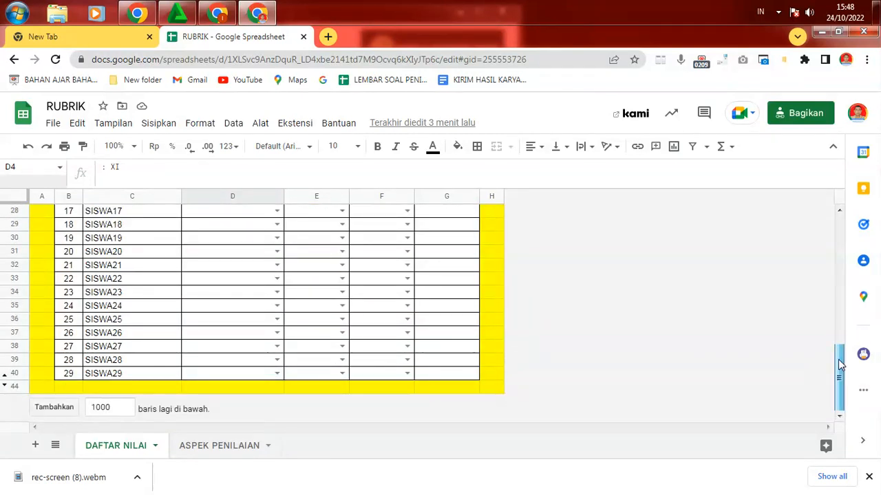
left_click(831, 279)
left_click(836, 236)
left_click_drag(840, 317, 852, 232)
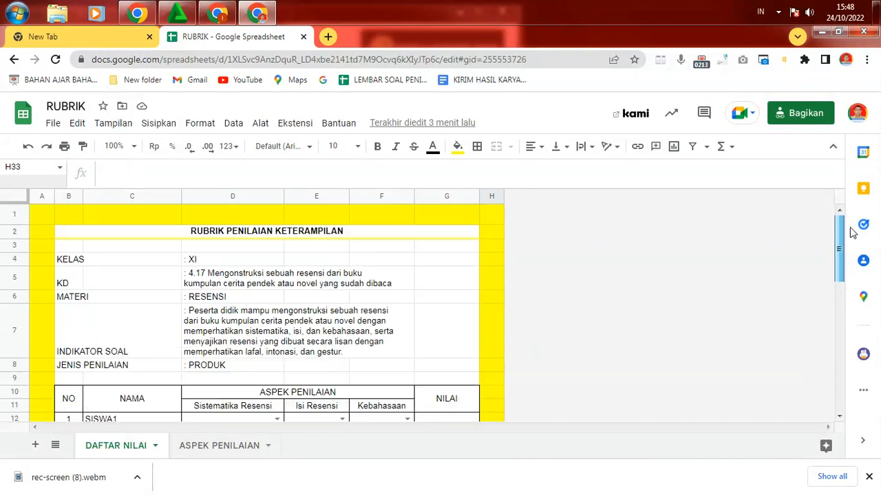
Step: Open the ASPEK PENILAIAN sheet and review its Skor column and the Sistematika Resensi, Isi Resensi and Kebahasaan headings
left_click(261, 454)
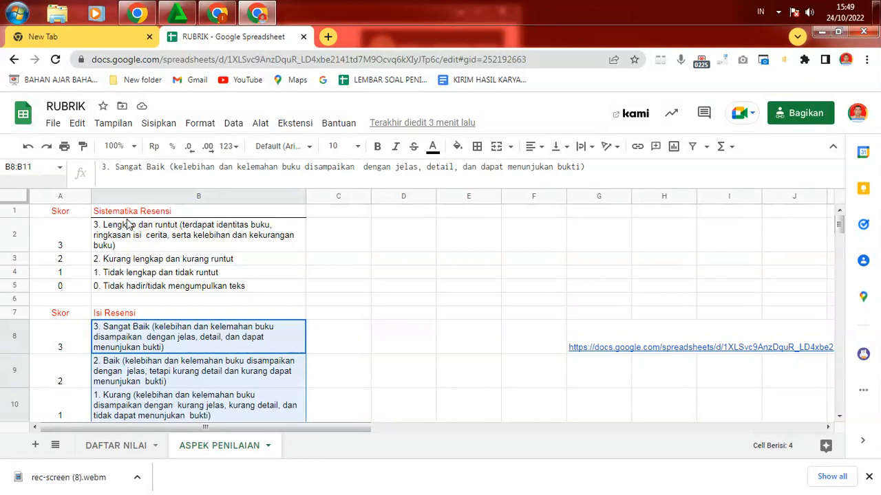
left_click(73, 213)
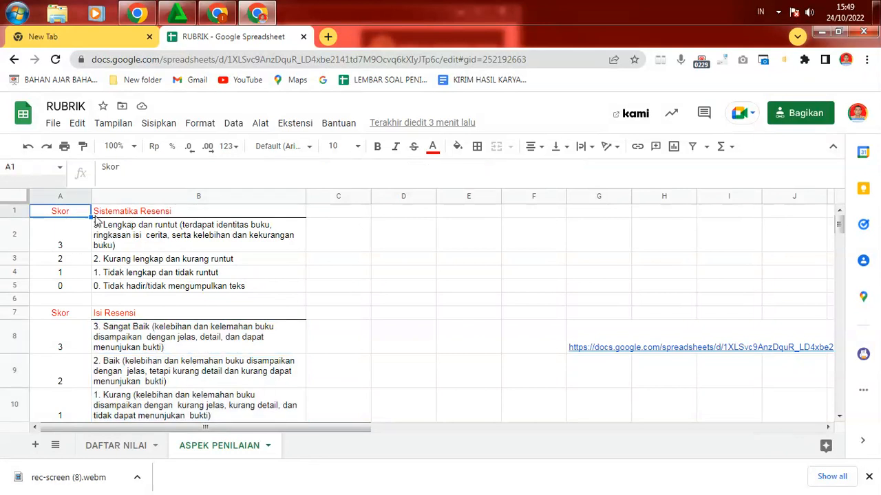
scroll(118, 295, "down", 3)
scroll(135, 330, "up", 3)
left_click(100, 215)
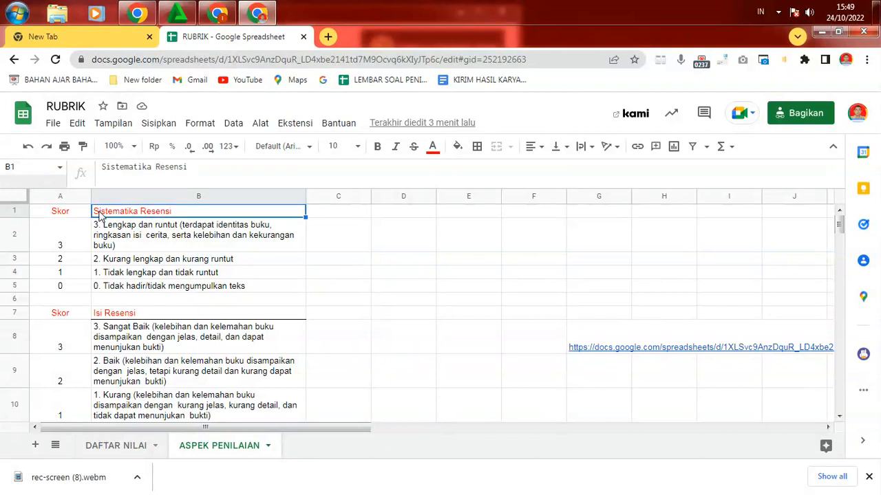
left_click(112, 314)
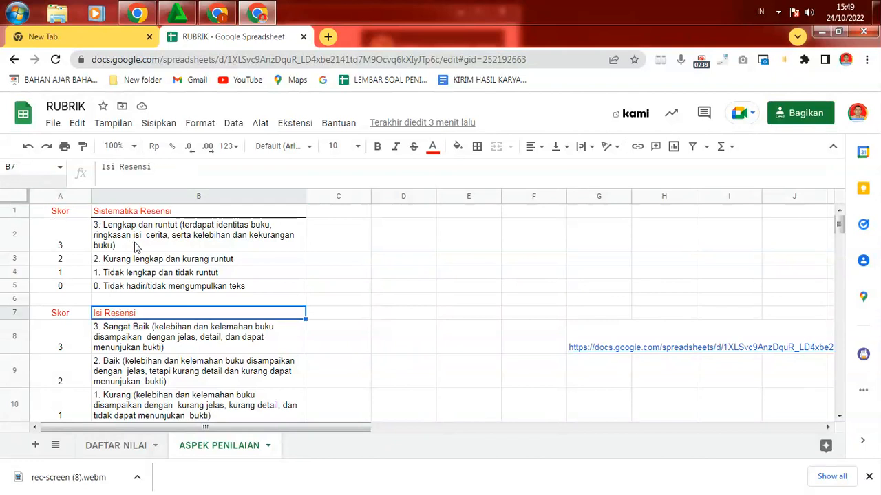
left_click(117, 210)
left_click(119, 313)
scroll(120, 323, "down", 3)
left_click(118, 273)
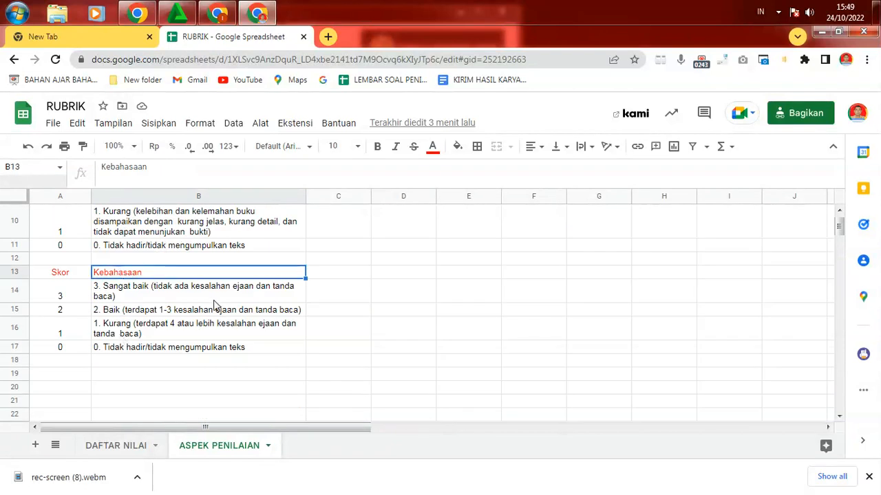
Step: Examine the Sistematika Resensi score descriptions from 0 up to 3 in cells B5 to B2
scroll(214, 306, "up", 3)
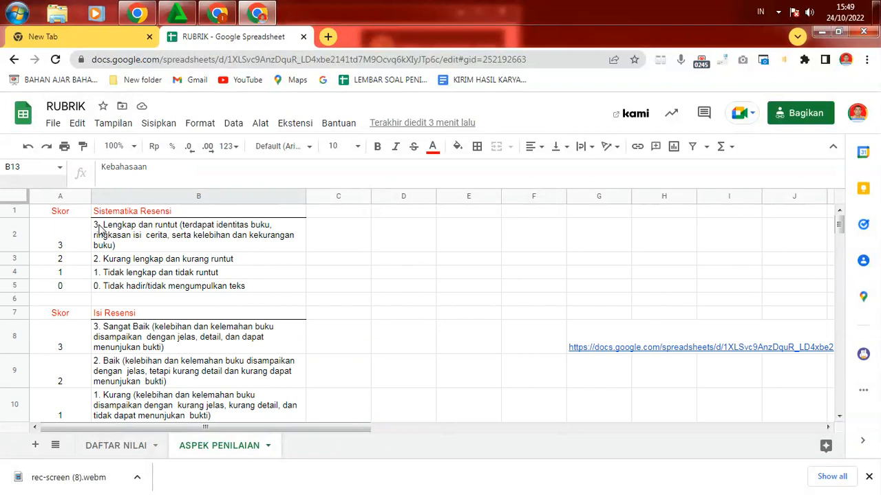
left_click(97, 289)
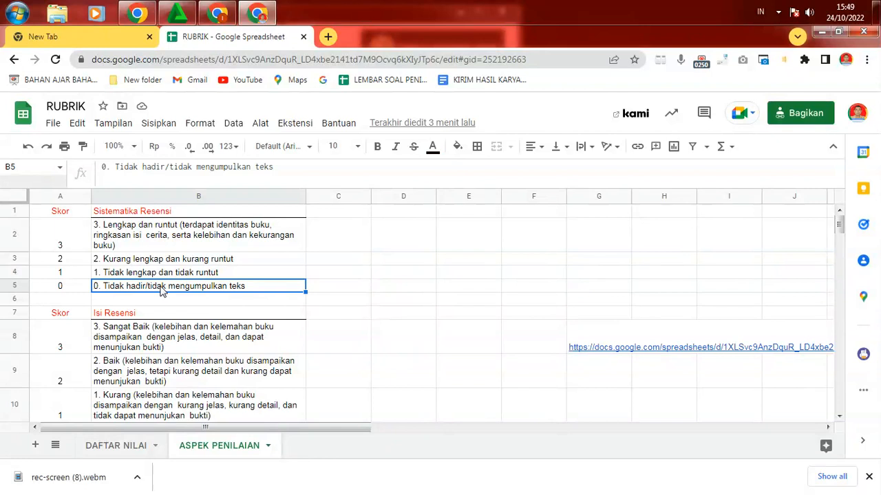
left_click(108, 276)
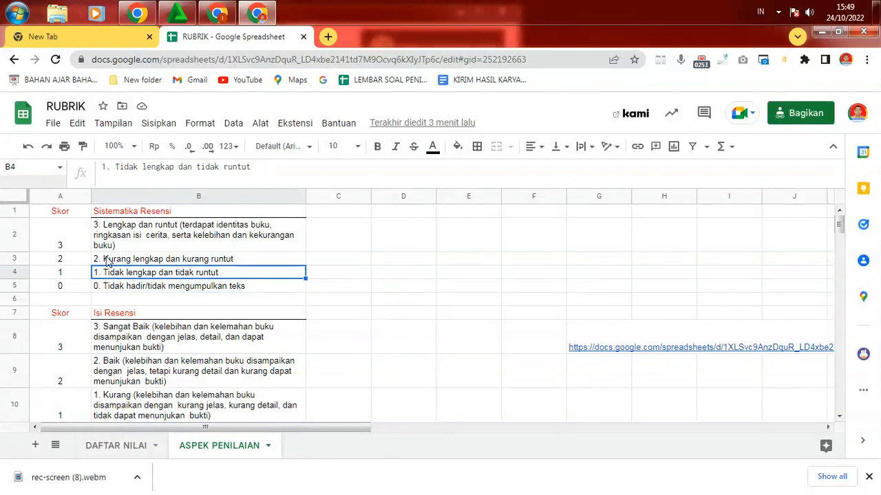
left_click(108, 260)
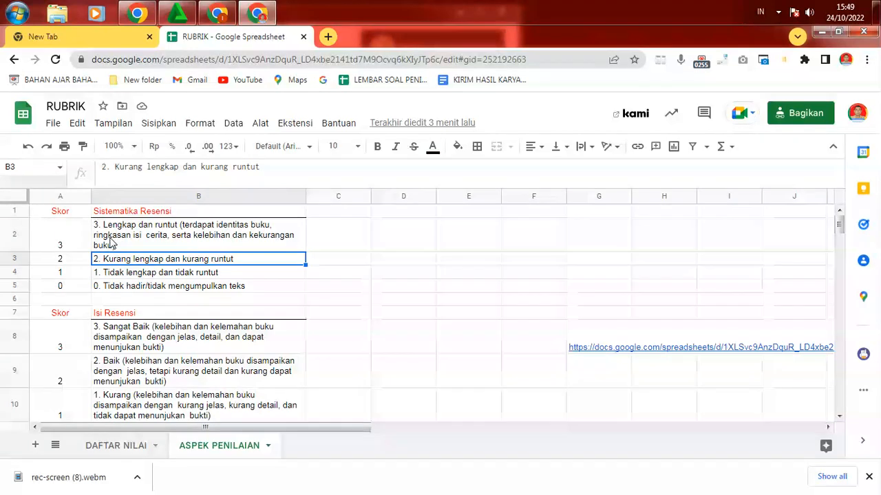
left_click(113, 241)
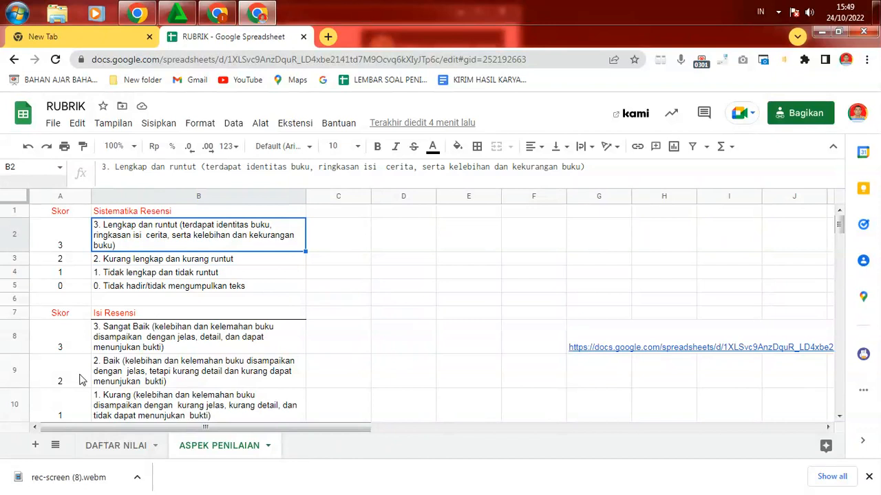
Step: Examine the Isi Resensi score descriptions from 0 up to 2 in cells B11 to B9
scroll(120, 352, "down", 1)
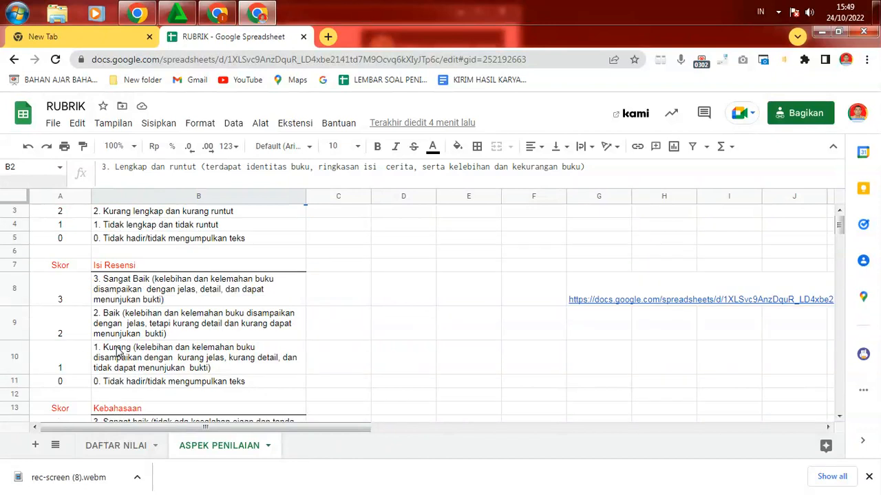
left_click(102, 386)
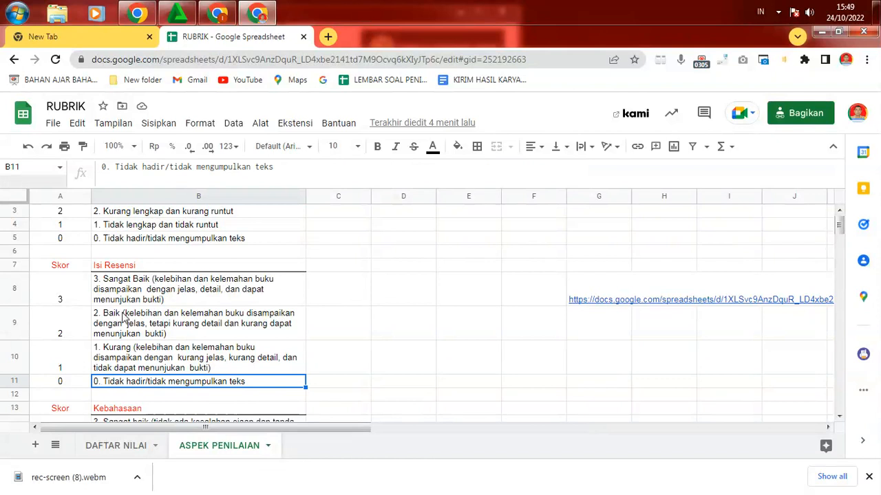
left_click(113, 361)
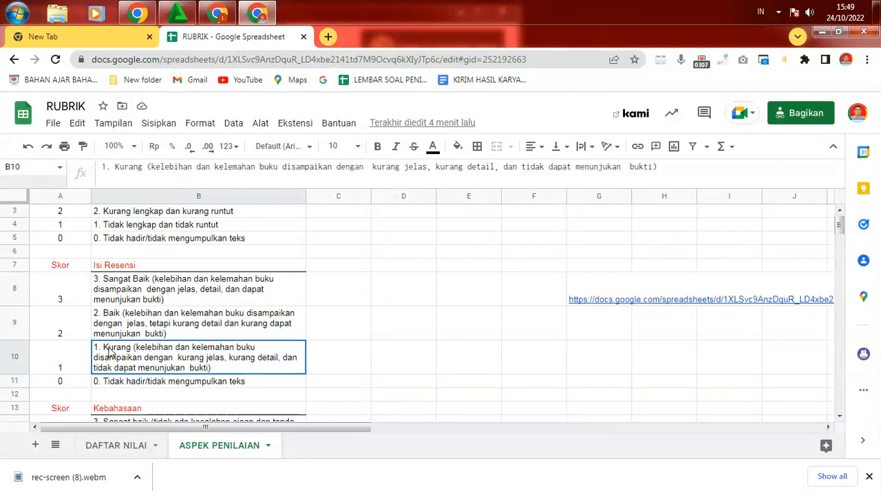
left_click(109, 319)
Step: Examine the Kebahasaan score descriptions from 0 up to 3 in cells B17 to B14
scroll(144, 298, "down", 3)
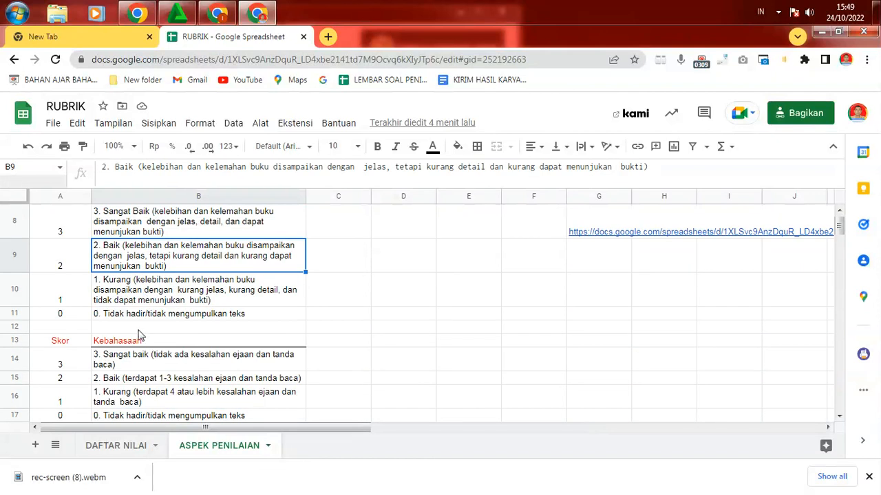
scroll(141, 334, "down", 3)
left_click(112, 318)
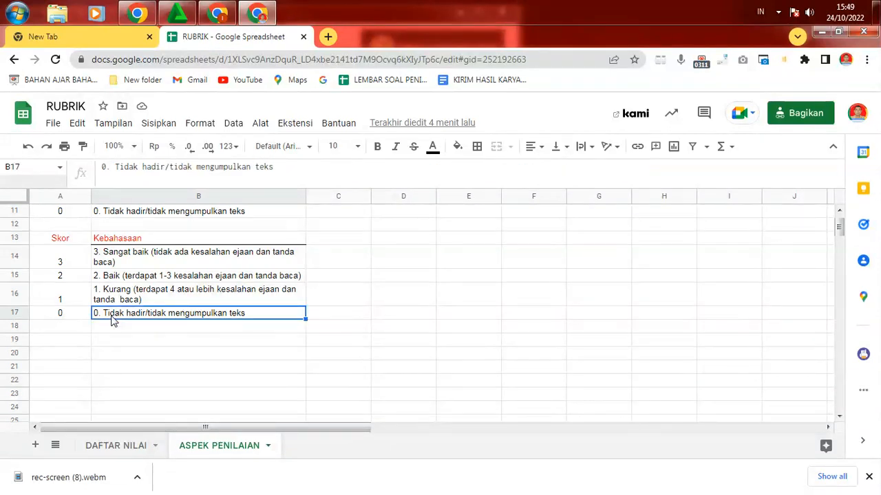
left_click(112, 296)
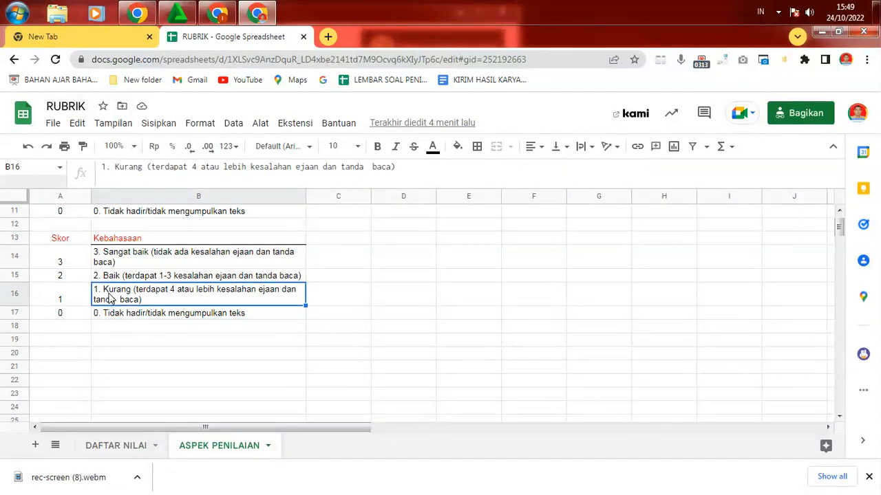
left_click(115, 273)
left_click(119, 260)
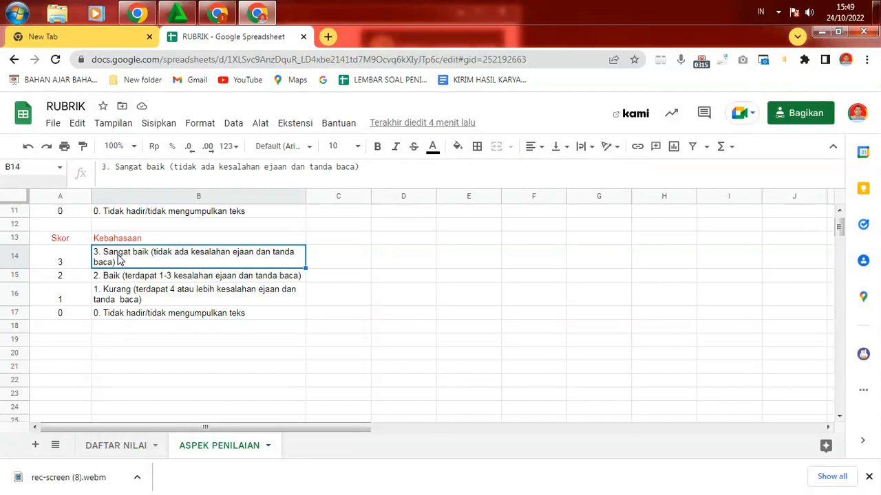
Step: Go back over the Sistematika Resensi score descriptions in cells B2 to B5, including the wording of score 0
scroll(177, 258, "up", 5)
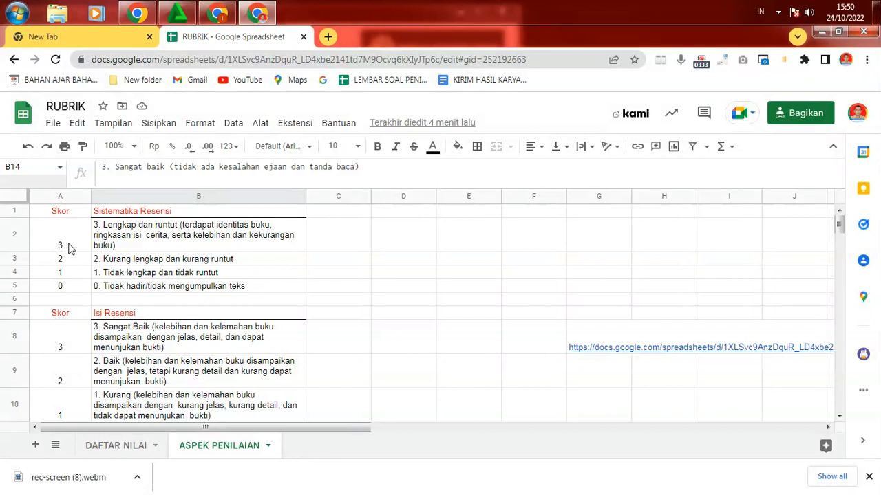
left_click(98, 228)
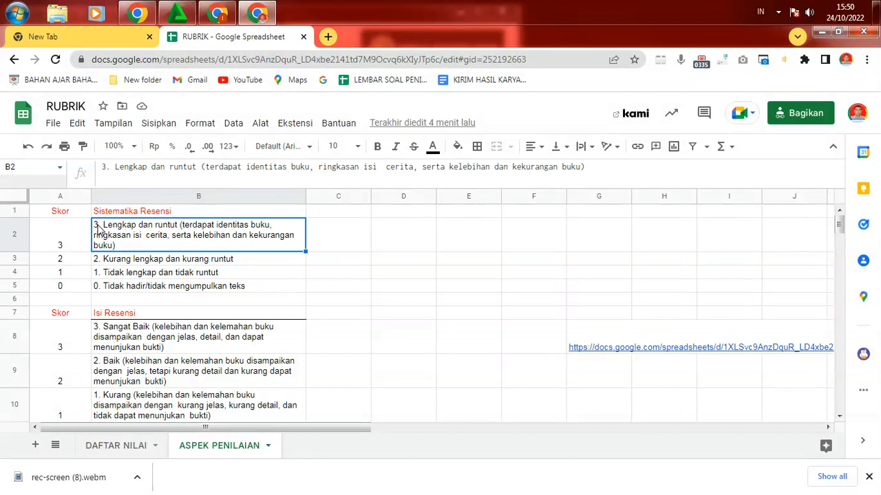
left_click(100, 289)
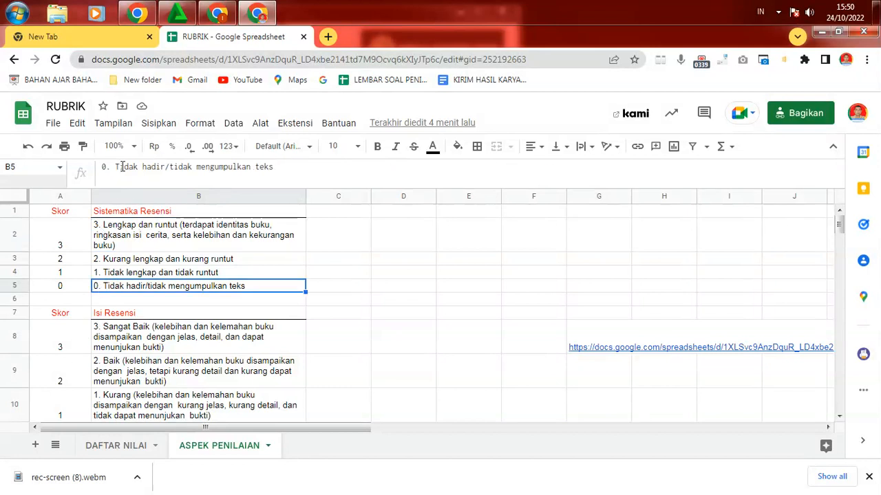
left_click_drag(116, 166, 140, 167)
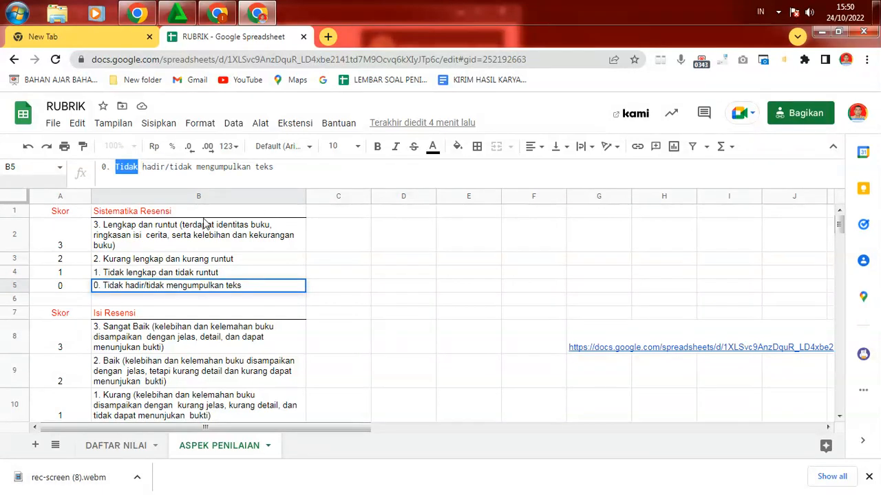
left_click(105, 274)
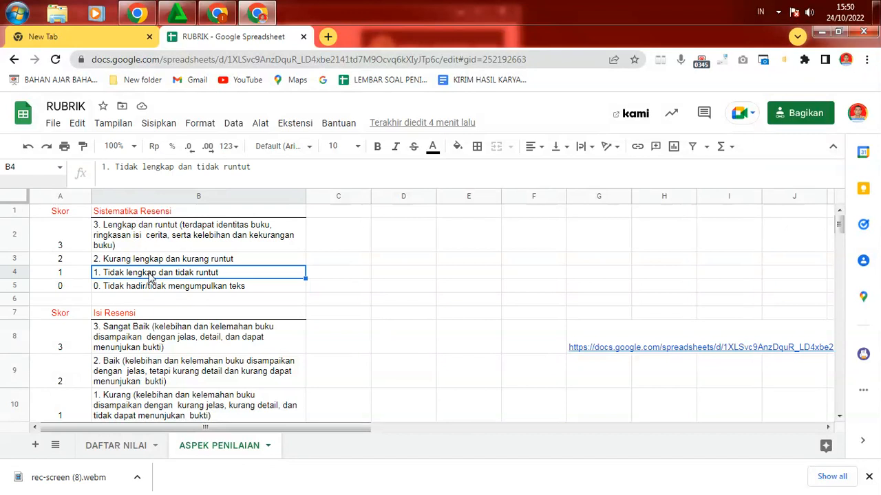
left_click(98, 257)
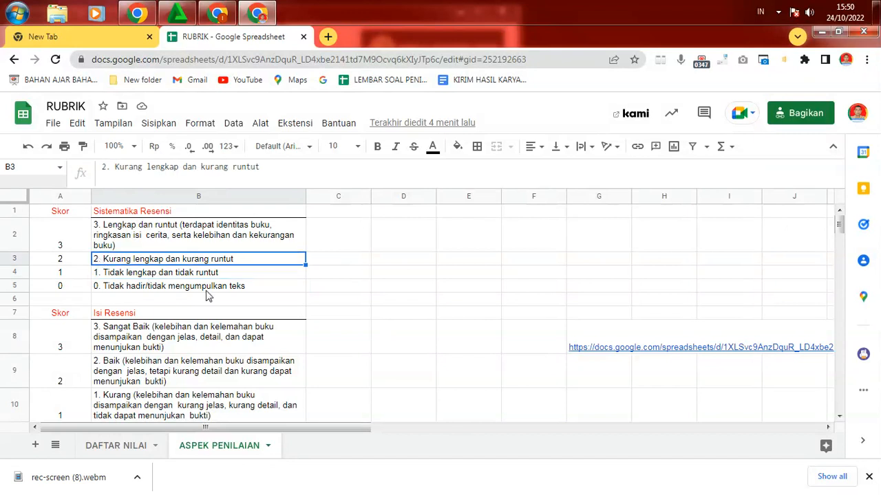
left_click(97, 229)
left_click(99, 287)
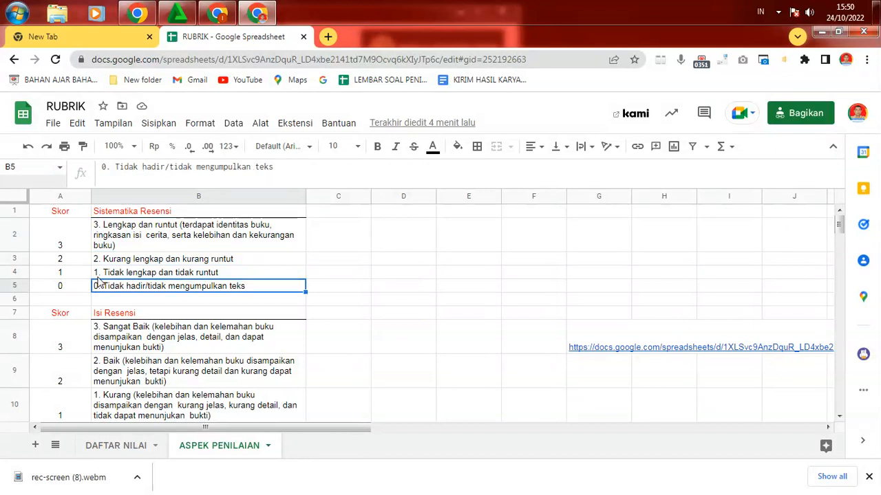
left_click(100, 274)
left_click(101, 230)
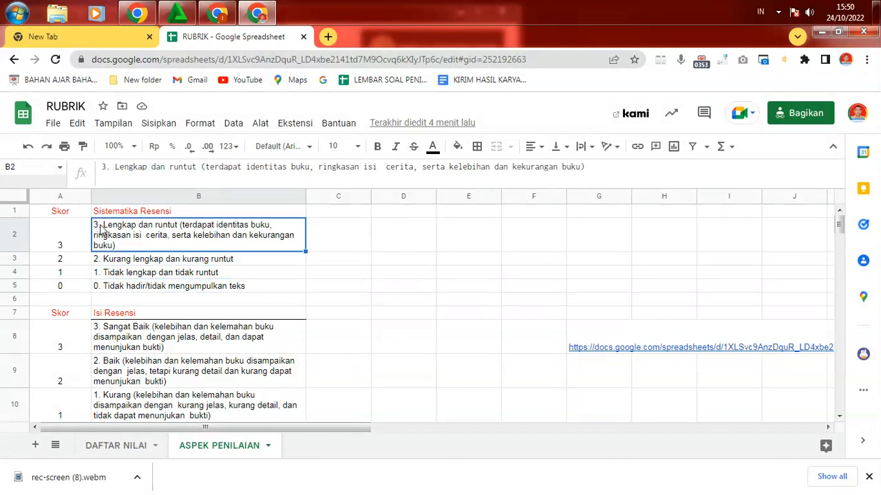
left_click(365, 288)
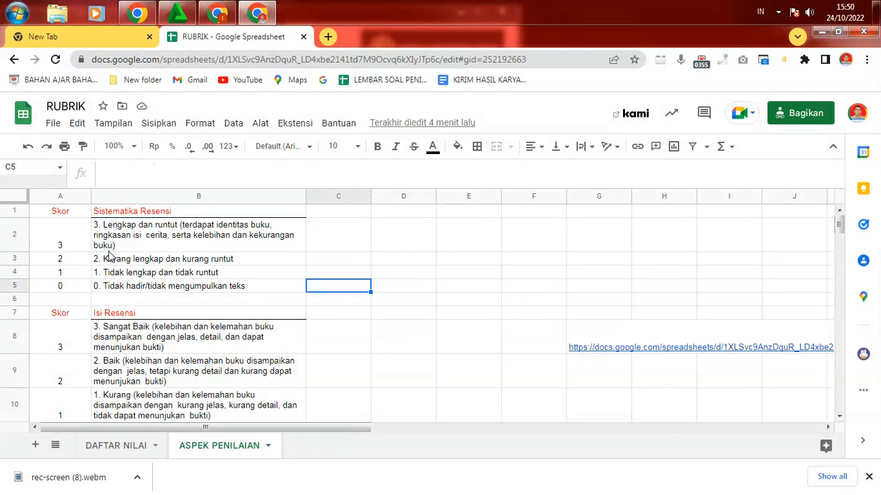
Step: Select the Sistematika Resensi descriptions in B2:B5 and check their full range name, Sistematika_Resensi
left_click(99, 234)
left_click(117, 292, "shift")
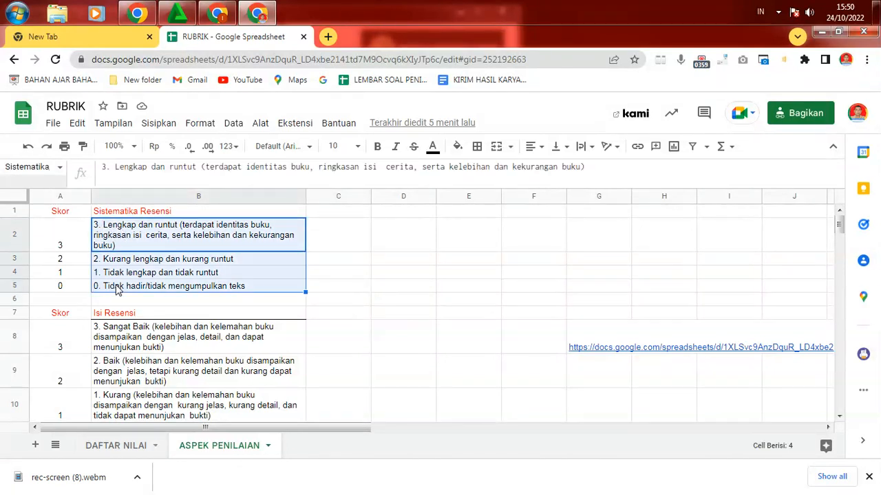
left_click(51, 168)
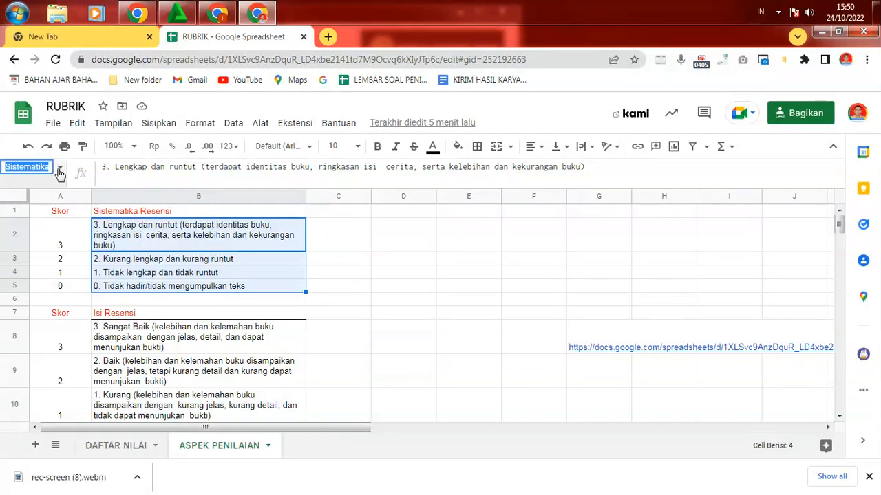
key("Right")
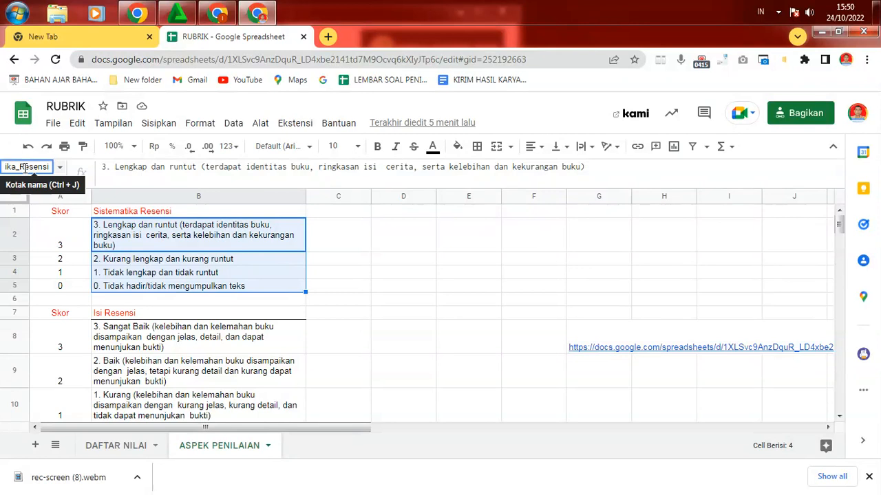
key("Return")
Step: Name the range of Isi Resensi descriptions in B8:B11 ISI_RESENSI
left_click(104, 329)
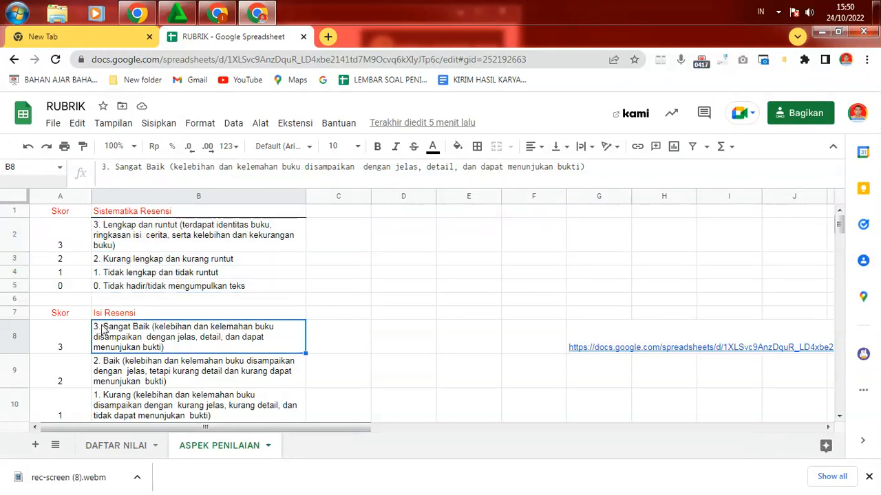
key("shift+Down")
key("shift+Down")
key("shift+Down")
key("shift+Down")
key("shift+Down")
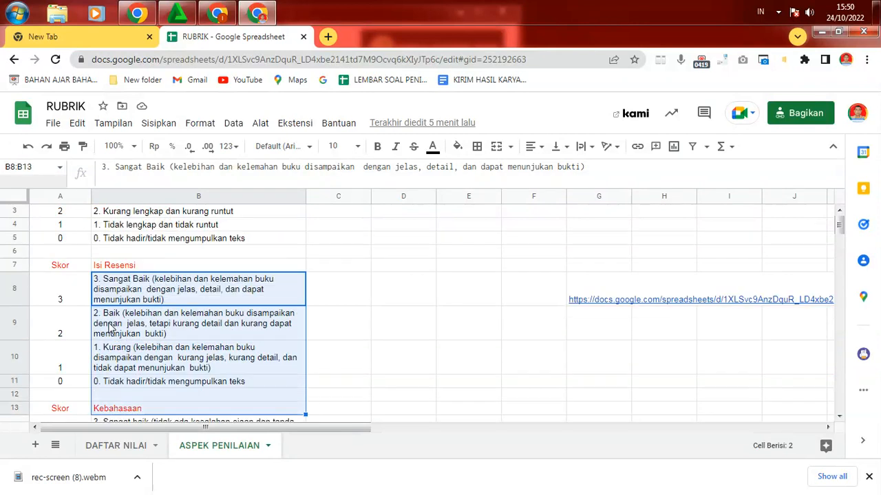
key("shift+Up")
key("shift+Up")
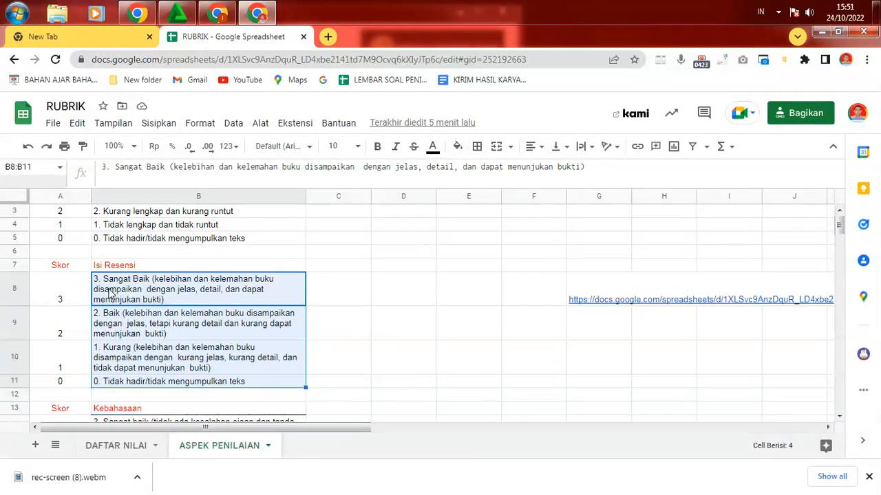
left_click(42, 172)
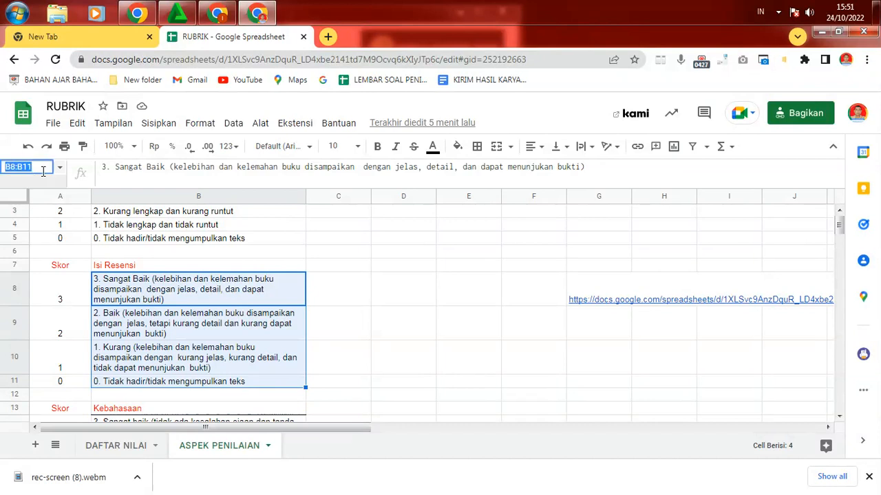
type("ISI")
type("_RESENSI")
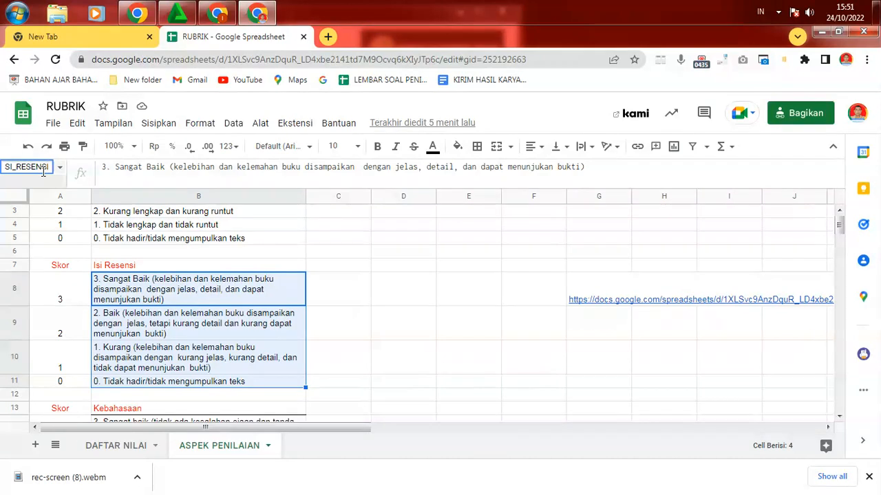
key("Return")
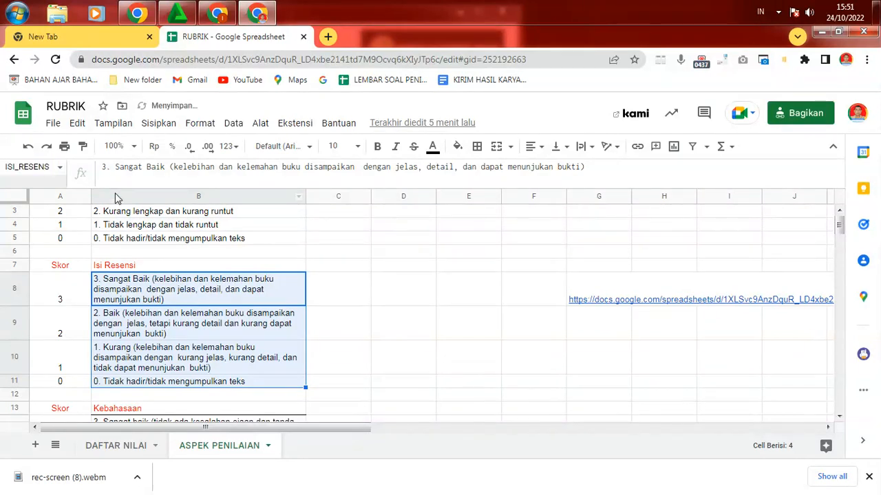
Step: On the DAFTAR NILAI sheet, save data validation for cell D12 as a drop-down list from the range =Sistematika_Resensi
left_click(138, 448)
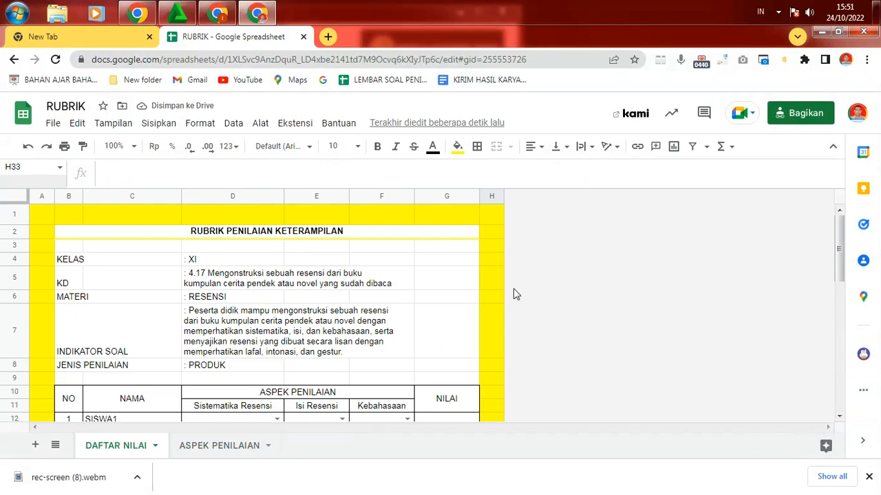
scroll(480, 289, "down", 2)
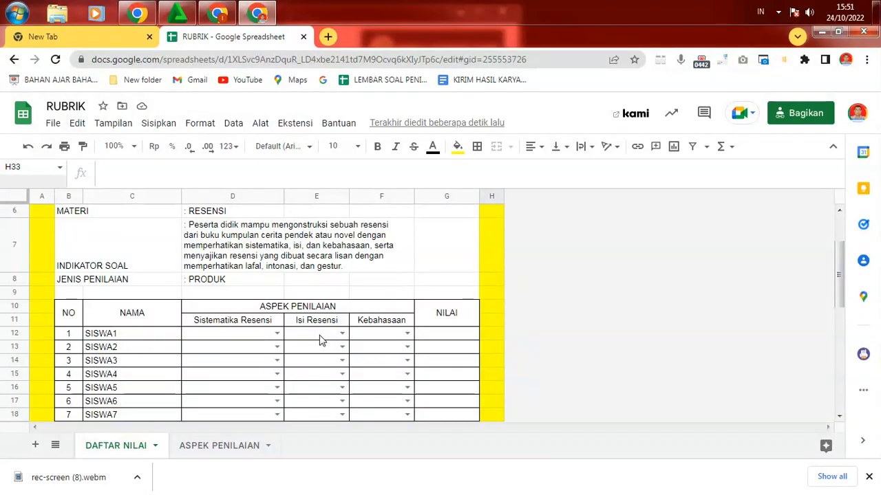
left_click(260, 337)
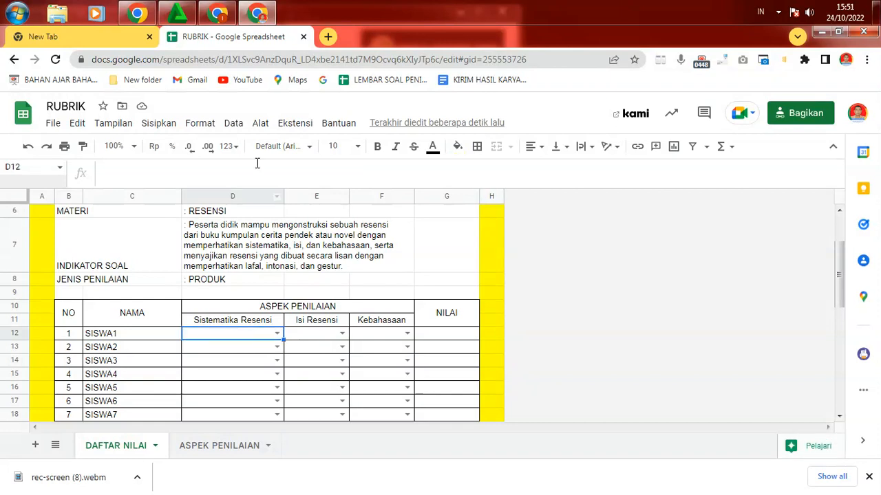
left_click(237, 128)
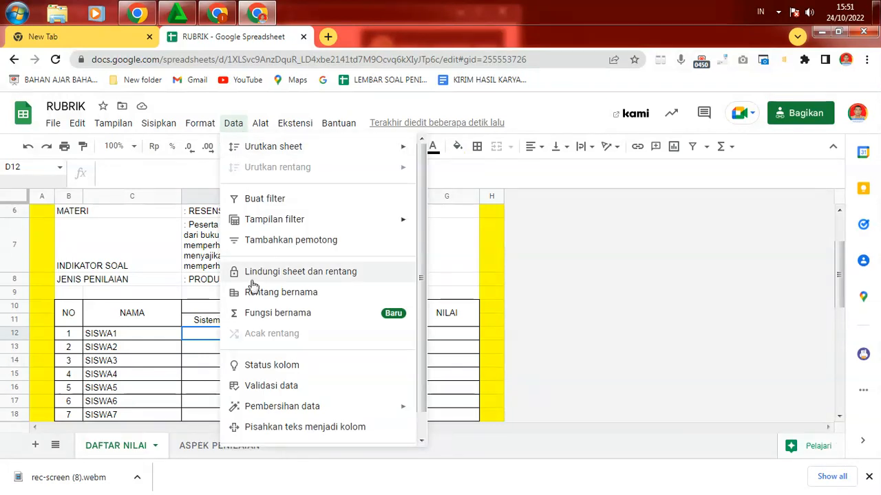
left_click(263, 387)
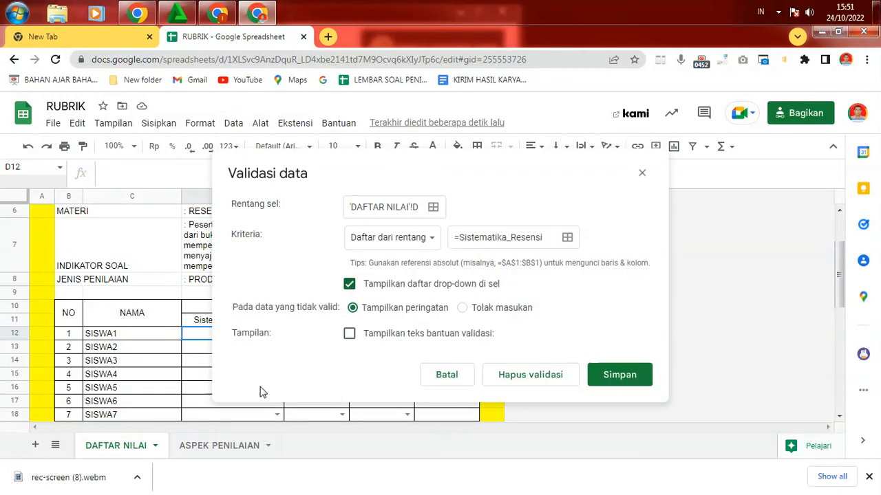
left_click(462, 238)
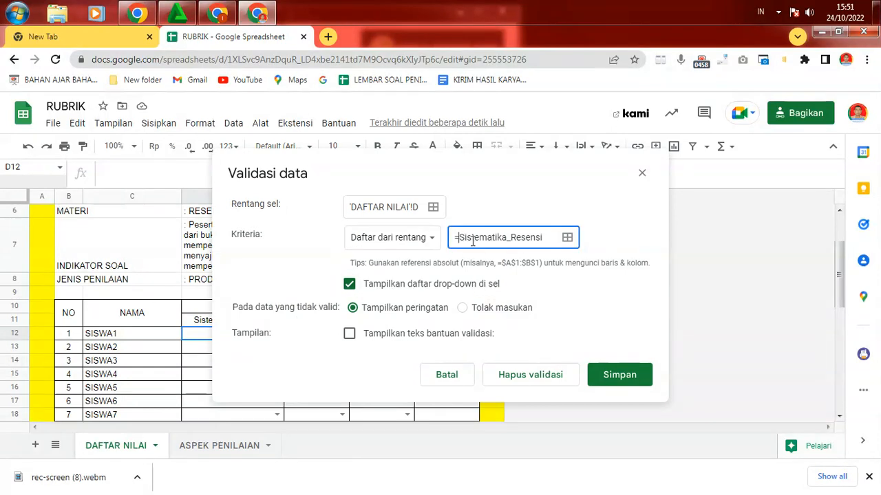
left_click(607, 372)
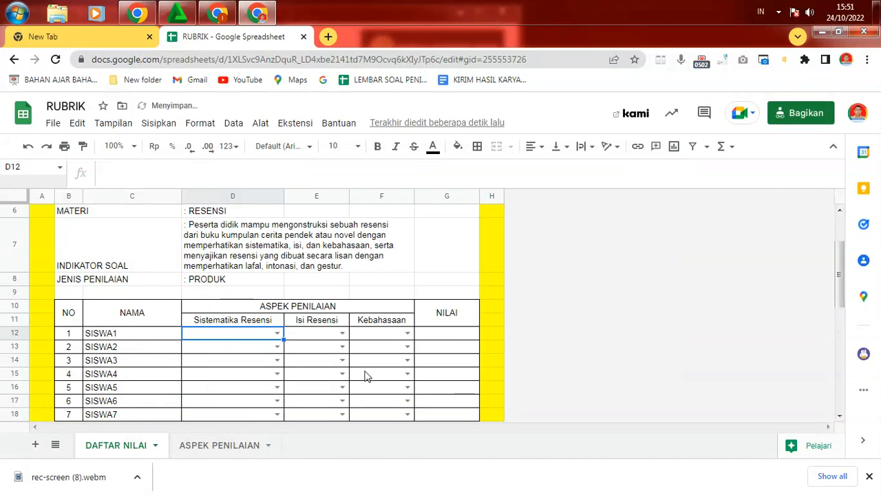
Step: Choose the Sistematika Resensi score "3. Lengkap dan runtut" for SISWA1 and "2. Kurang lengkap dan kurang runtut" for SISWA2
left_click(277, 333)
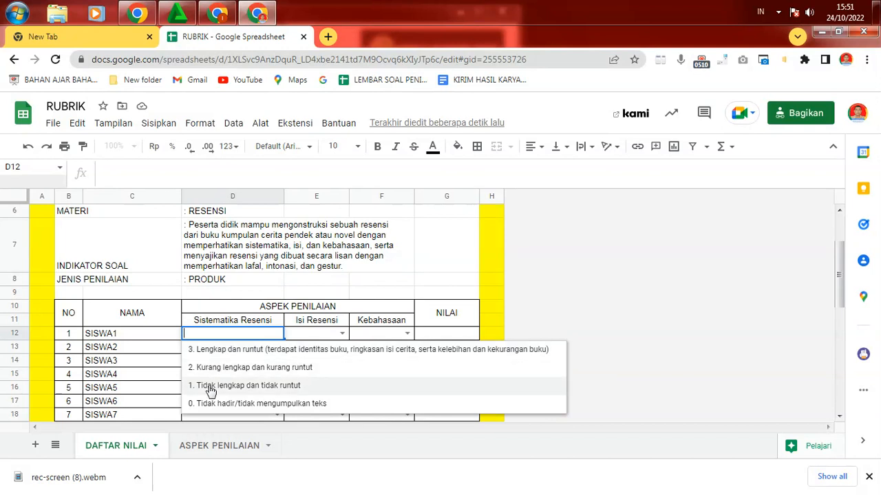
left_click(220, 351)
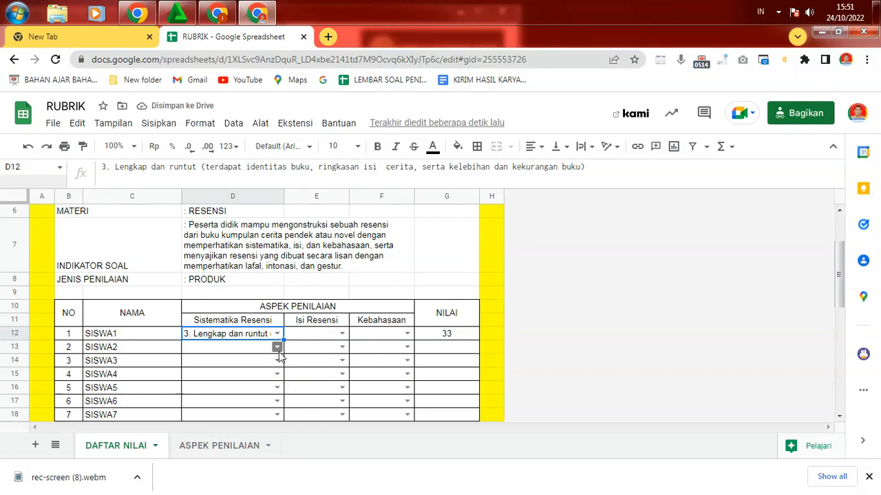
left_click(277, 347)
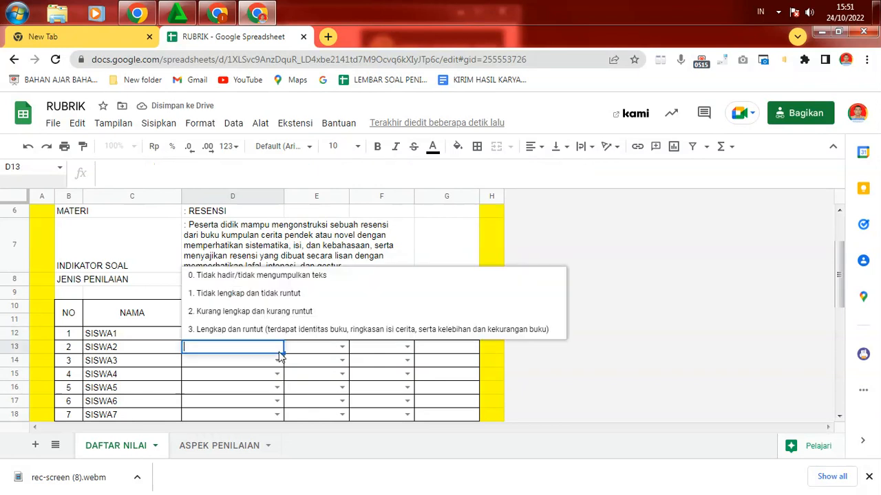
left_click(223, 311)
left_click(239, 390)
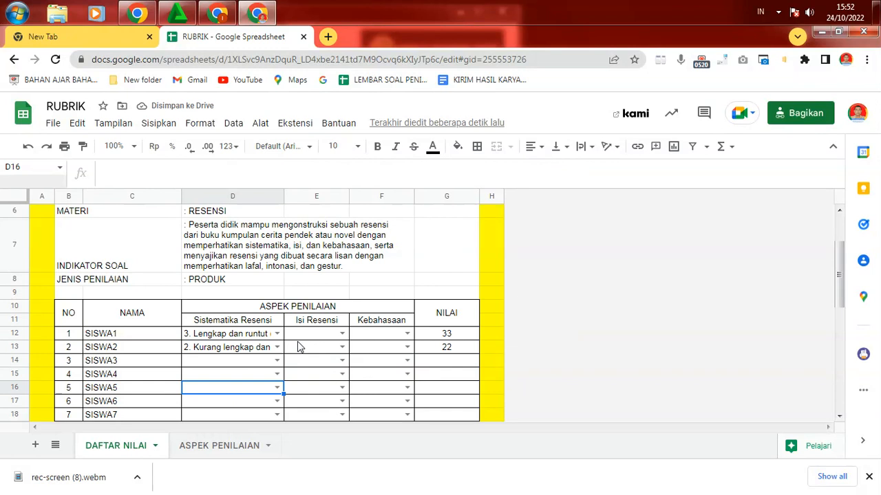
double_click(262, 348)
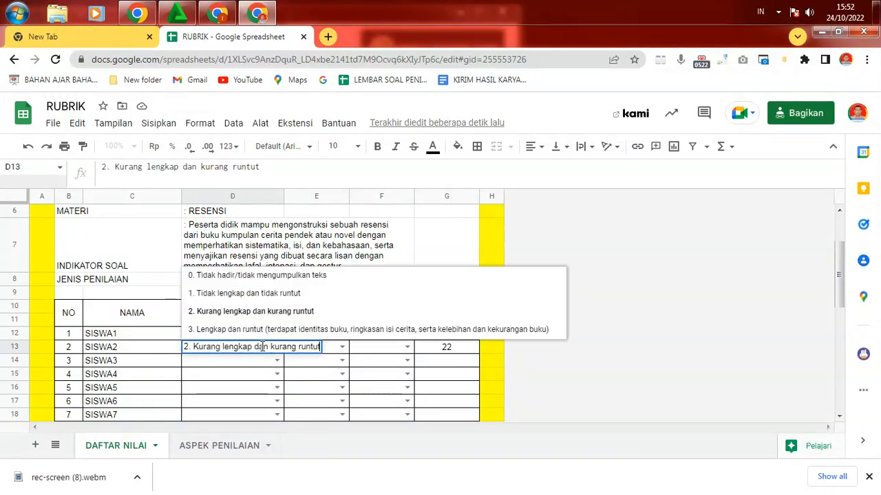
left_click(258, 390)
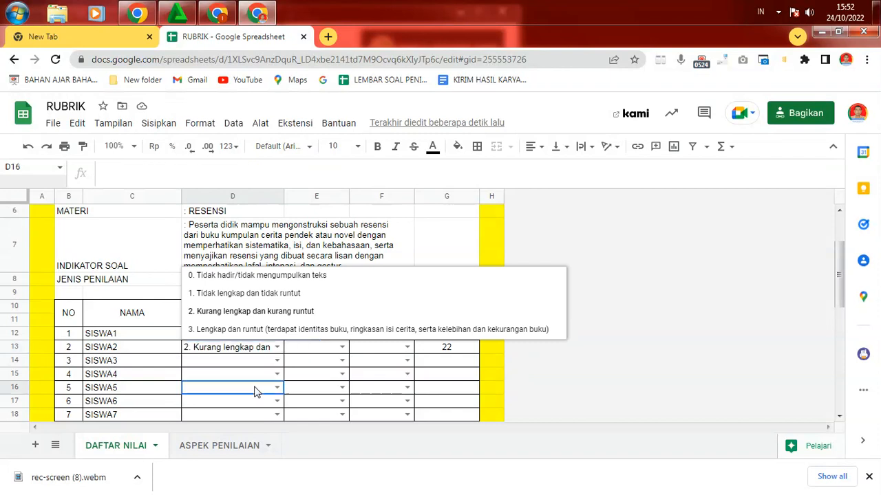
Step: Clear the Sistematika Resensi score of SISWA2 in cell D13
left_click(241, 351)
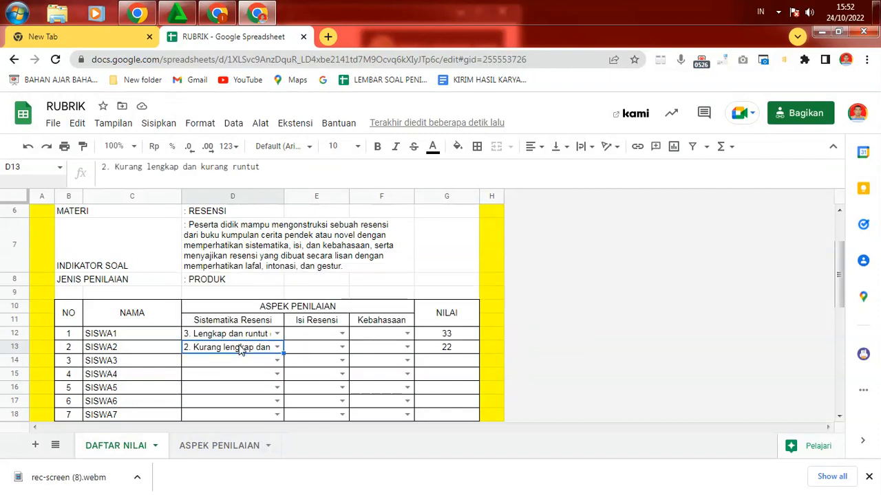
key("Delete")
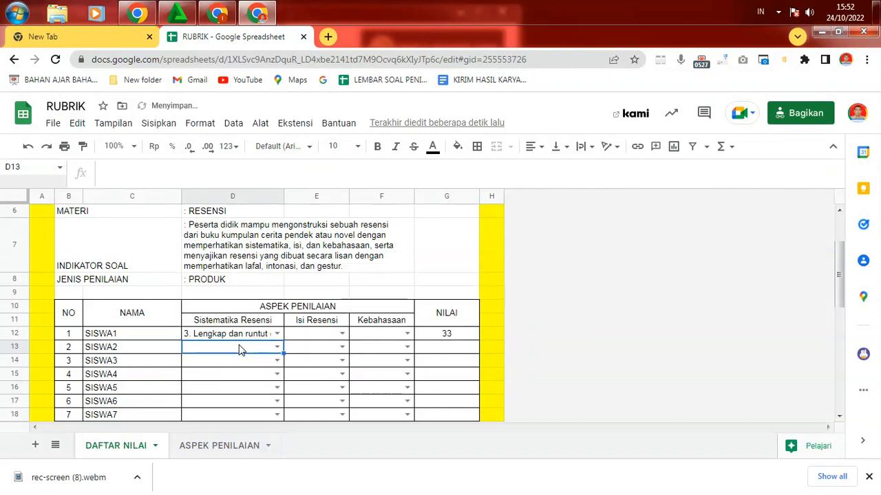
Step: Review the data validation settings of cells E12 and D12, closing each without saving
left_click(311, 335)
left_click(231, 124)
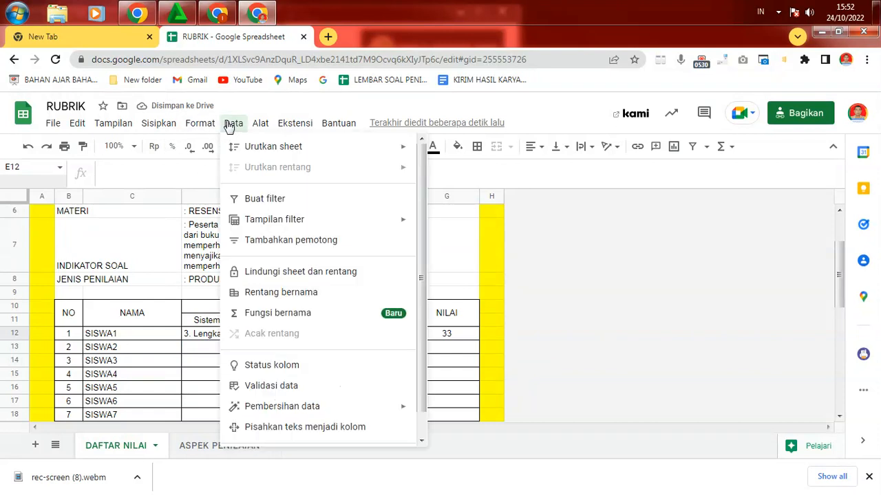
left_click(258, 386)
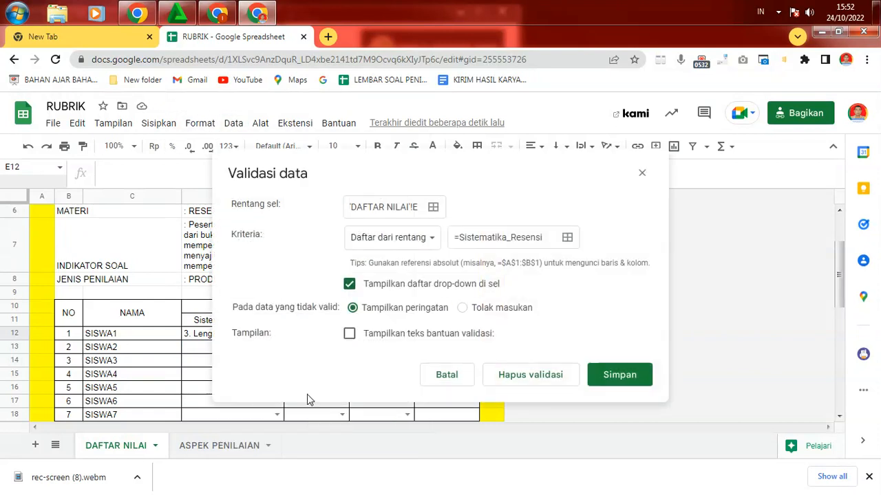
left_click(450, 377)
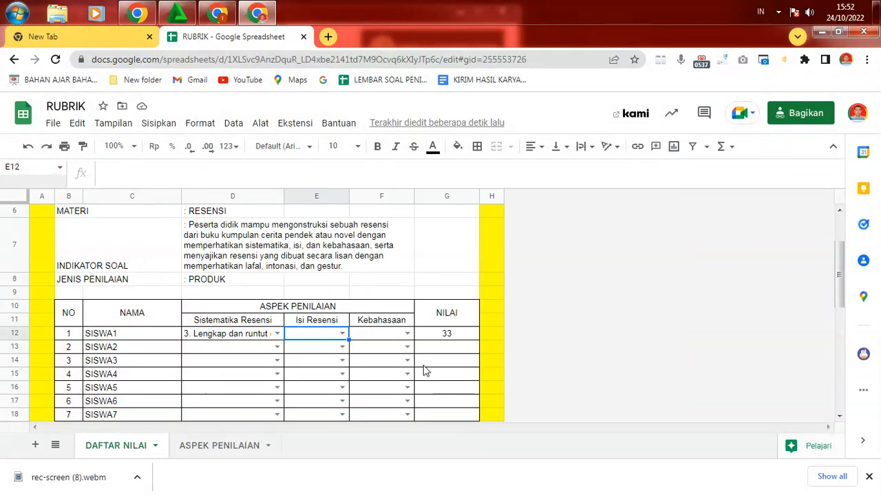
left_click(271, 337)
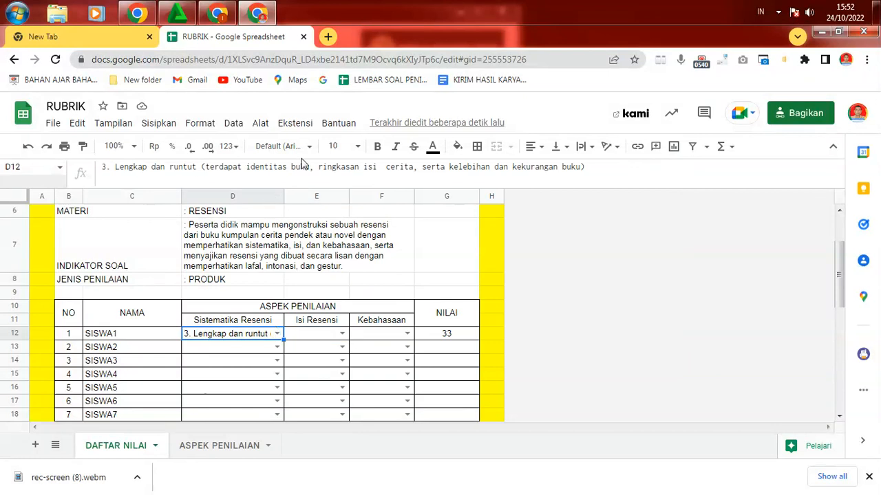
left_click(228, 129)
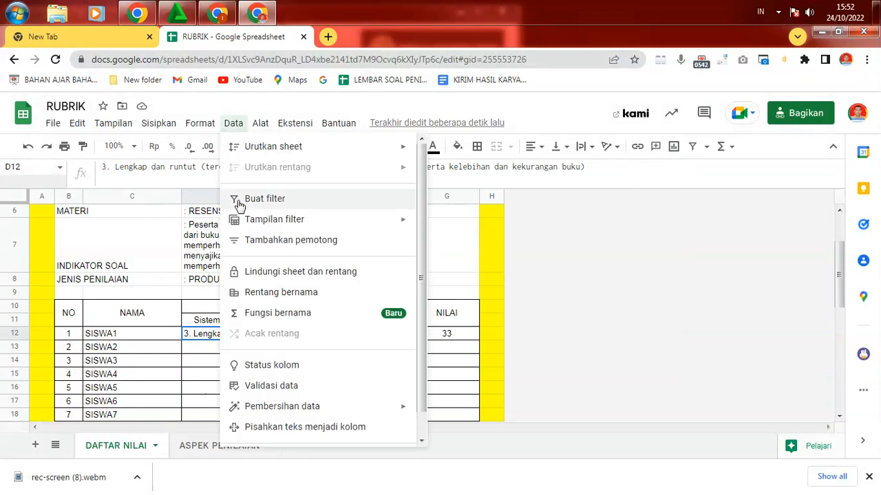
left_click(289, 384)
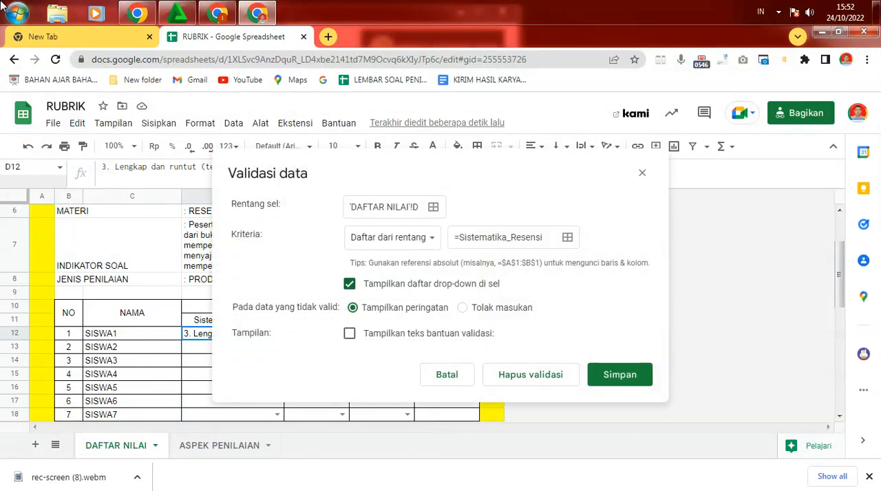
left_click(460, 377)
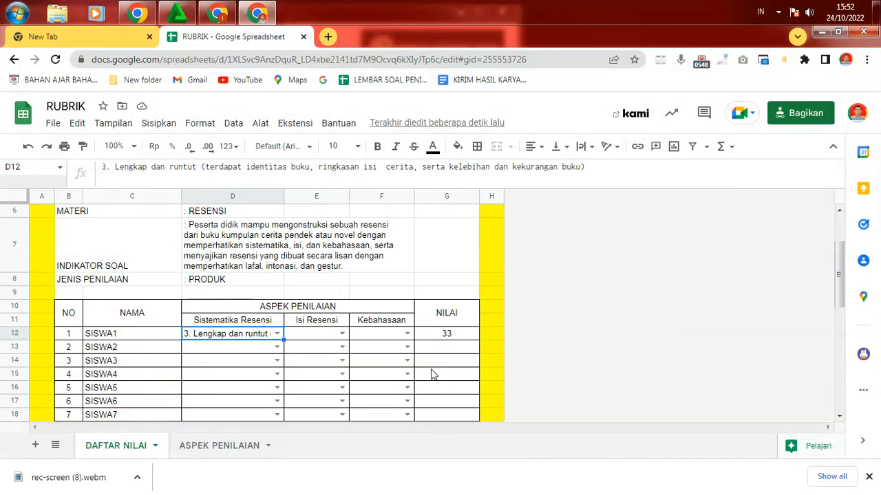
Step: Change the data validation range of the Isi Resensi cell E12 to =ISI_Resensi and save it
left_click(323, 333)
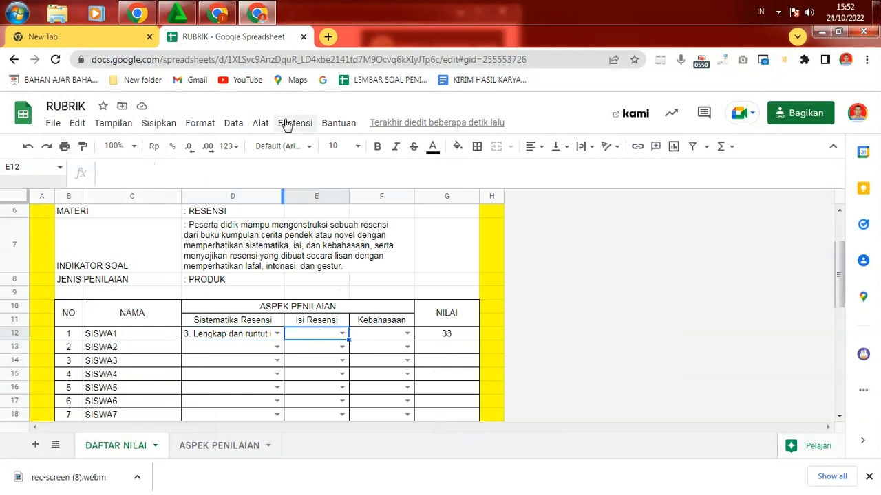
left_click(233, 125)
left_click(269, 387)
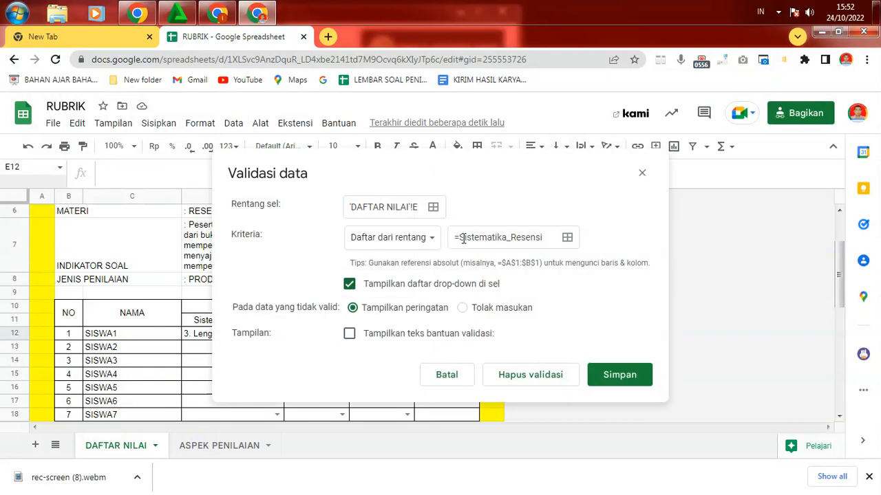
left_click_drag(459, 237, 509, 237)
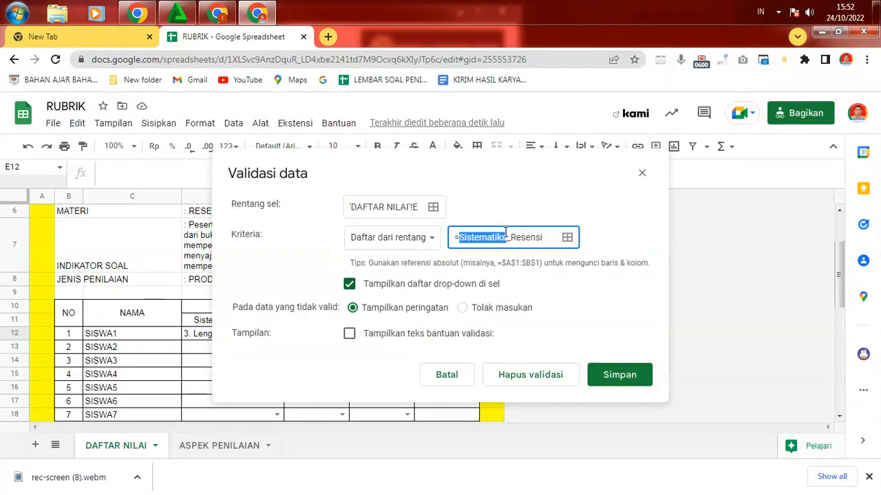
type("ISI")
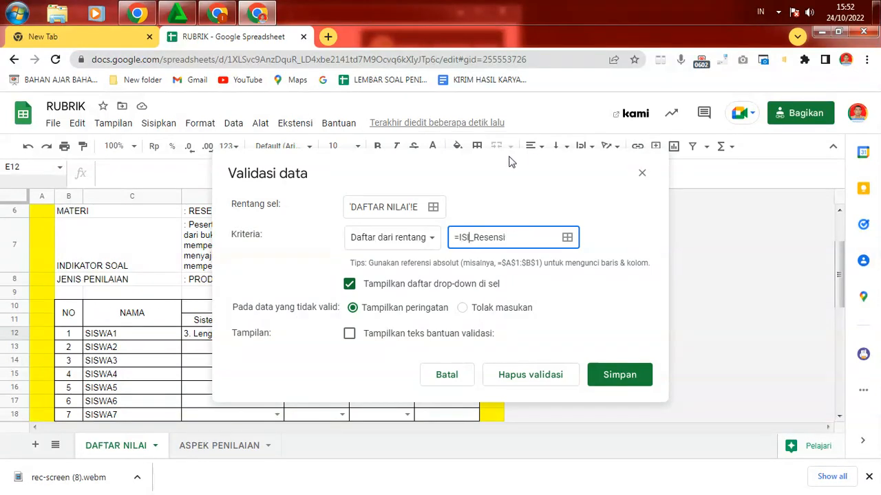
left_click(629, 383)
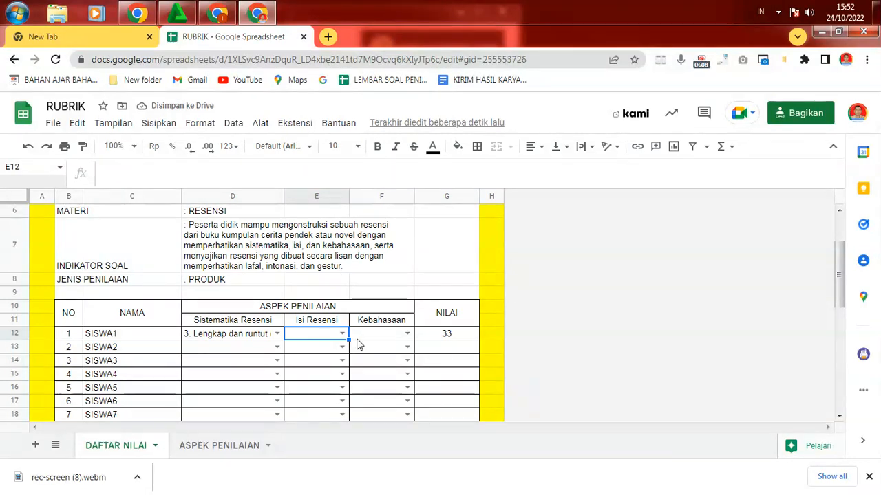
Step: Change the data validation range of the Kebahasaan cell F12 to =KEBAHASAAN and save it
left_click(363, 333)
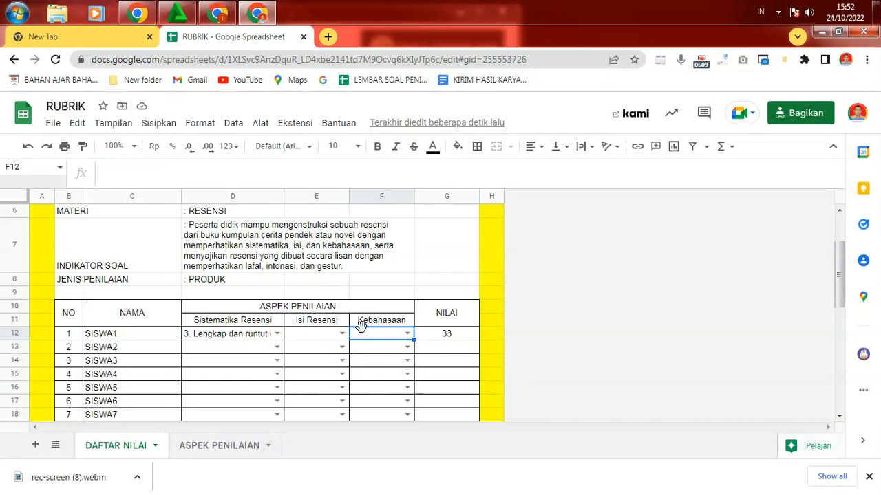
left_click(235, 131)
left_click(351, 390)
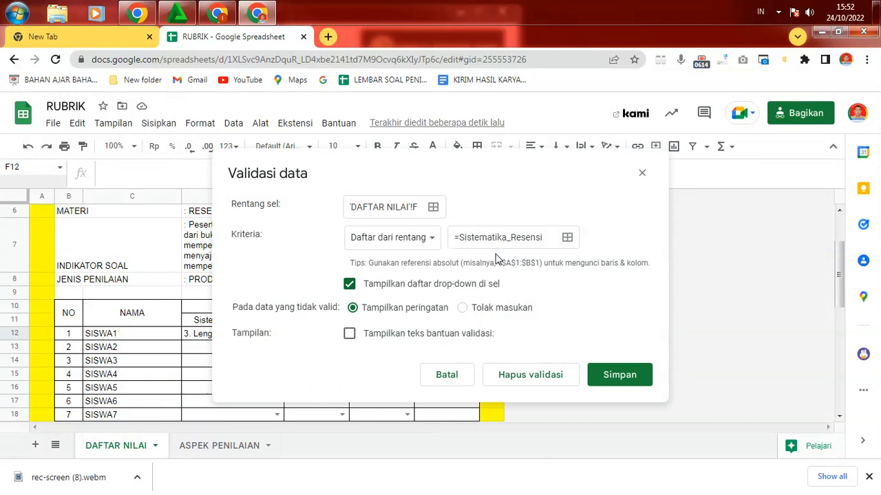
left_click(202, 447)
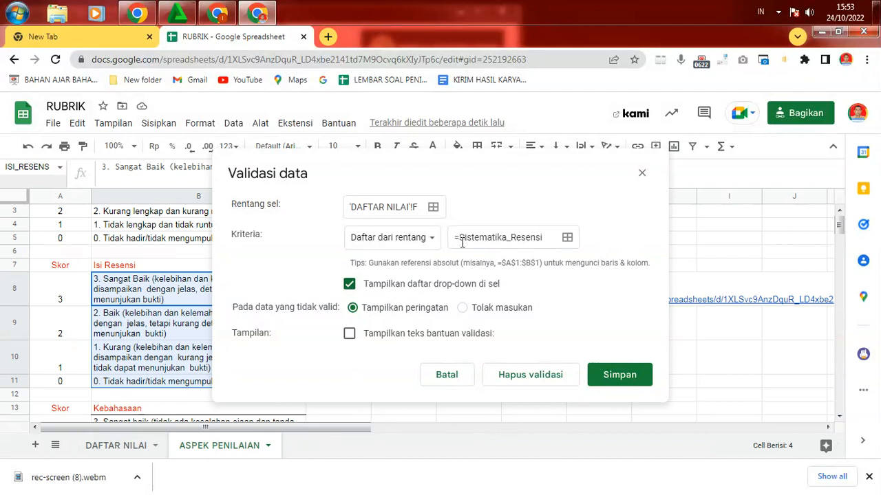
left_click_drag(461, 242, 542, 237)
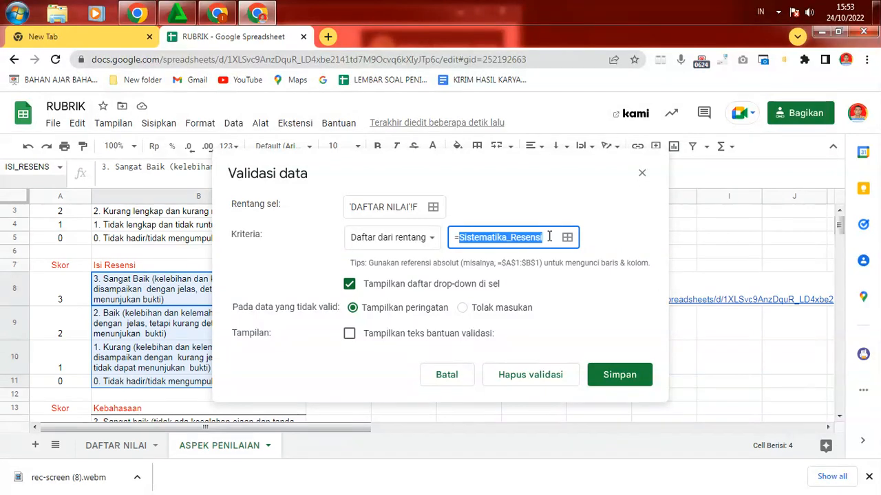
type("KEBAHASAAN")
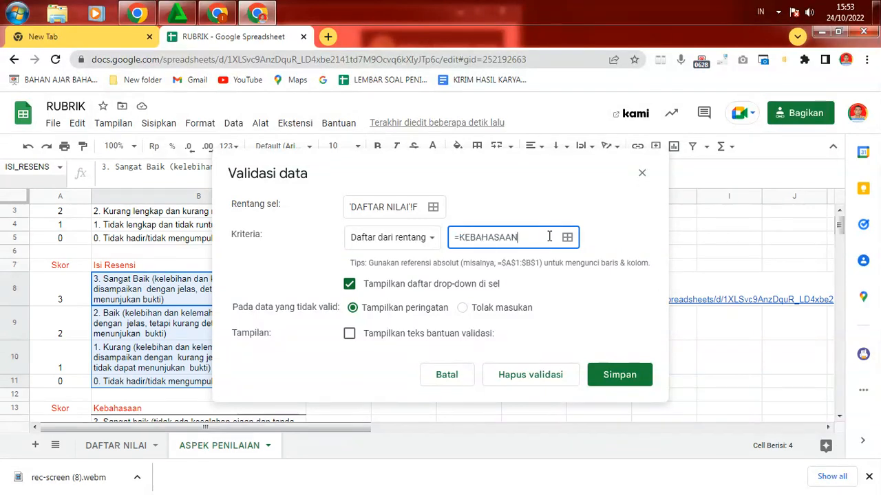
left_click(601, 379)
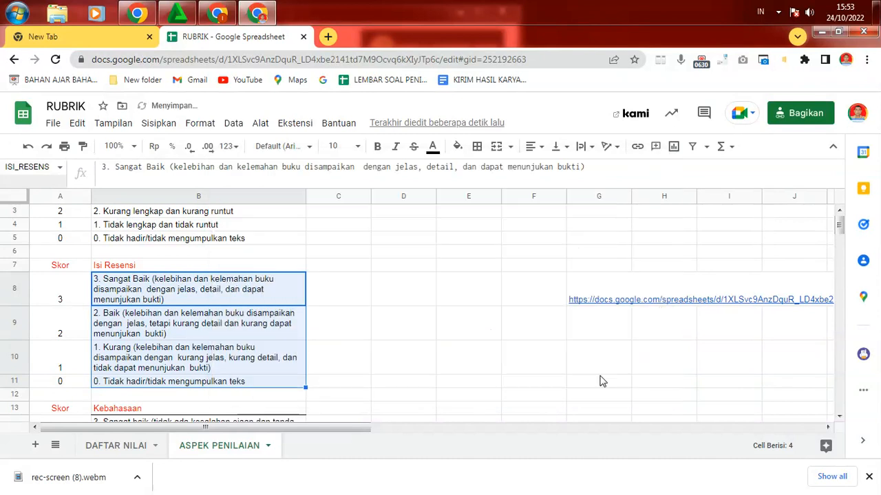
Step: Return to the DAFTAR NILAI sheet and check the drop-down options for SISWA1 in Kebahasaan and Isi Resensi
left_click(130, 447)
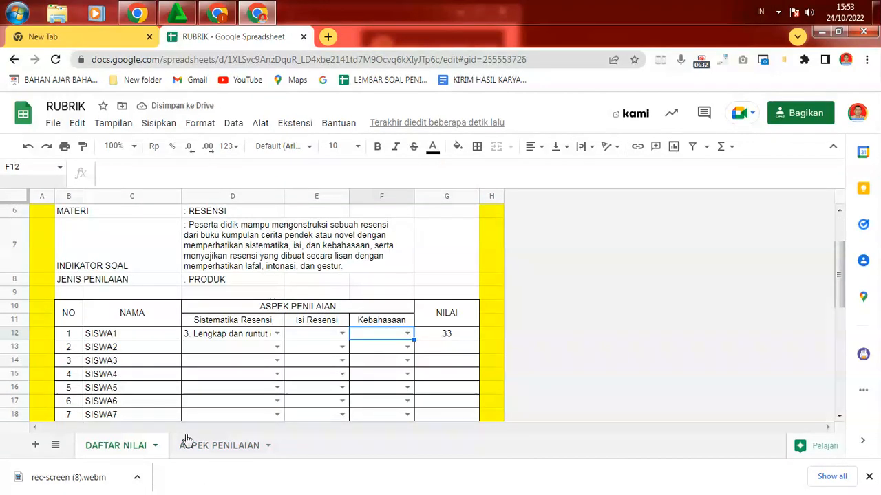
left_click(409, 333)
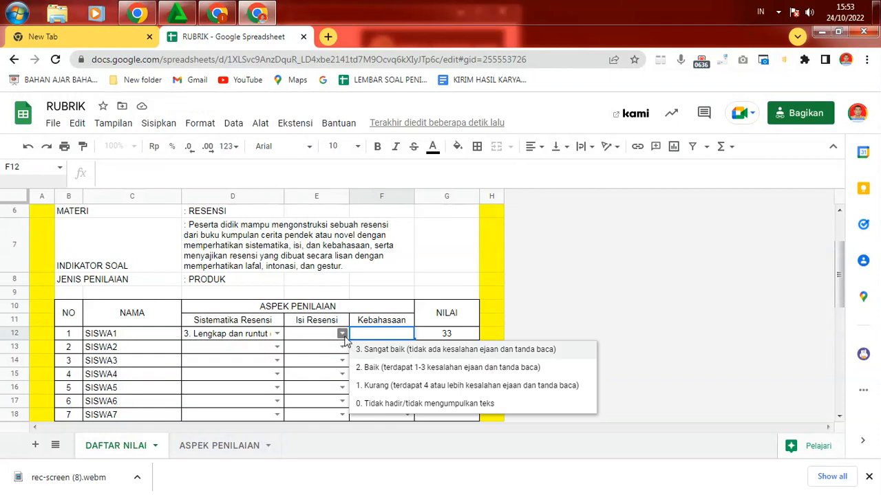
left_click(342, 333)
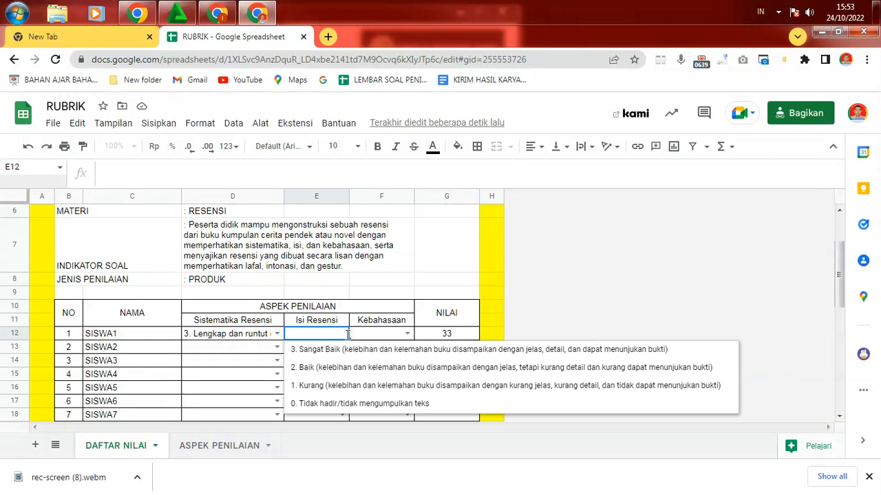
Step: Try filling the SISWA1 cells D12:F12 down to row 40, and undo the fill
left_click(214, 337)
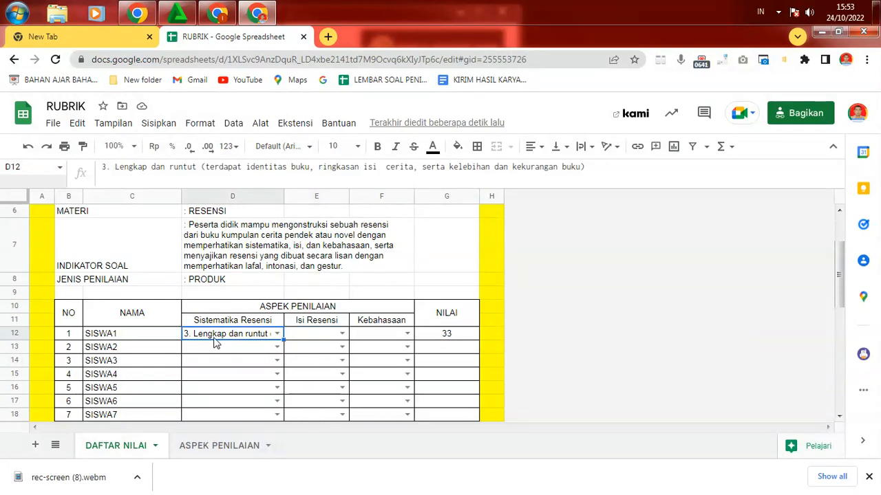
left_click(390, 339, "shift")
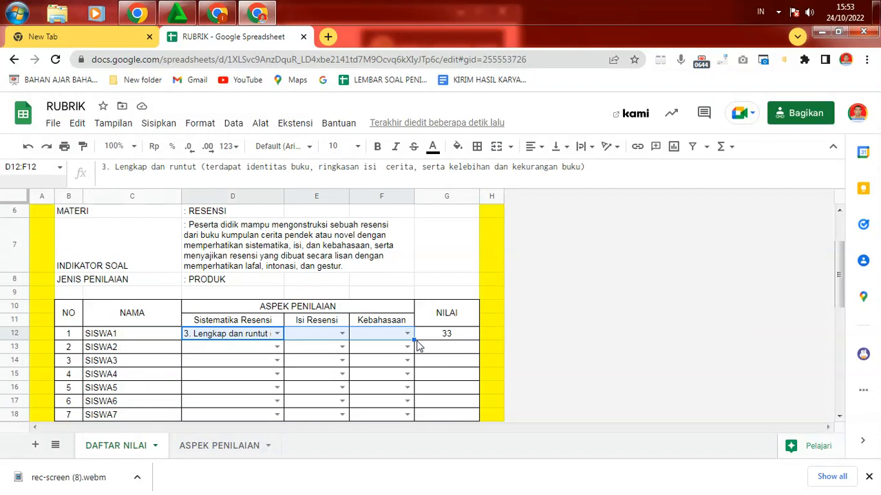
left_click_drag(415, 339, 419, 381)
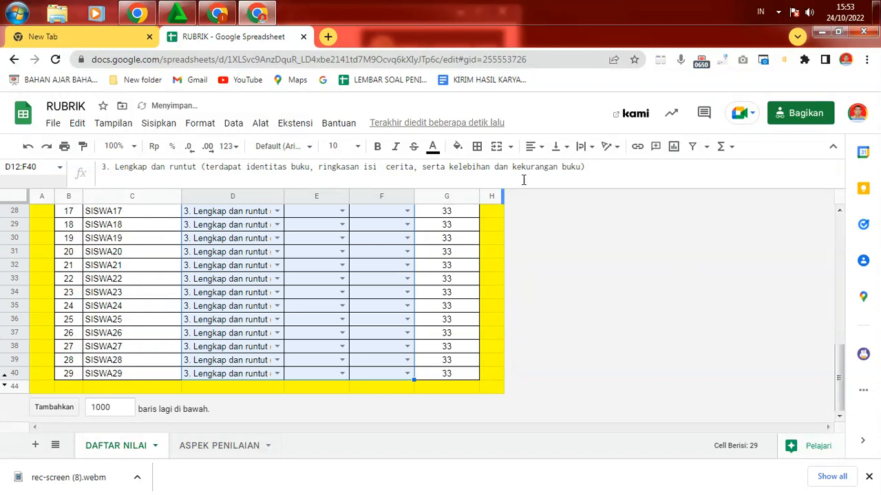
left_click(29, 148)
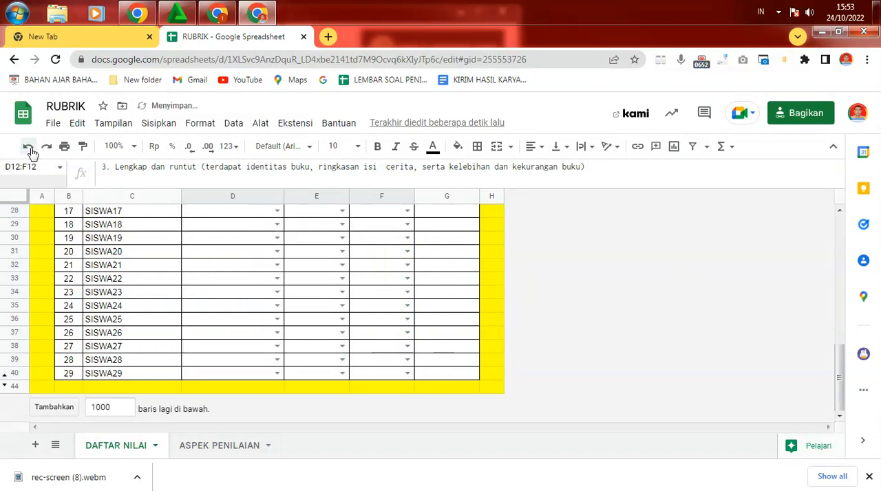
Step: Clear SISWA1's Sistematika Resensi score and fill the drop-down cells D12:F12 down to row 40
left_click_drag(838, 298, 838, 256)
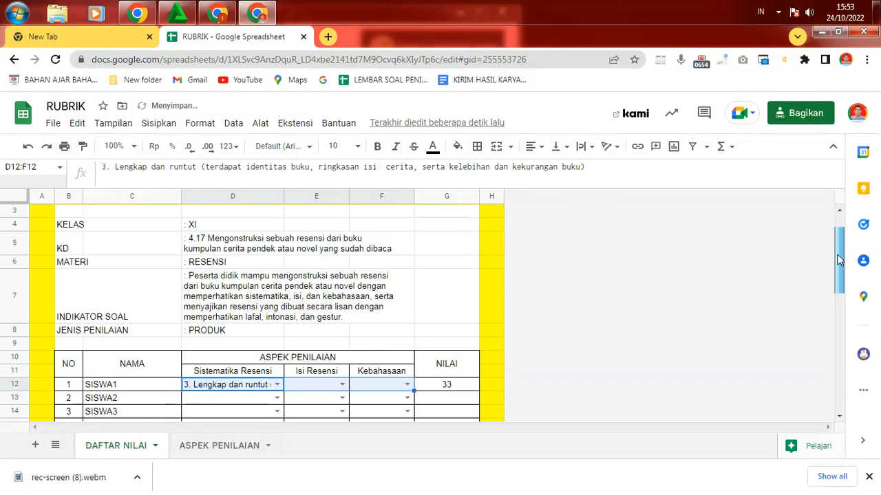
double_click(256, 385)
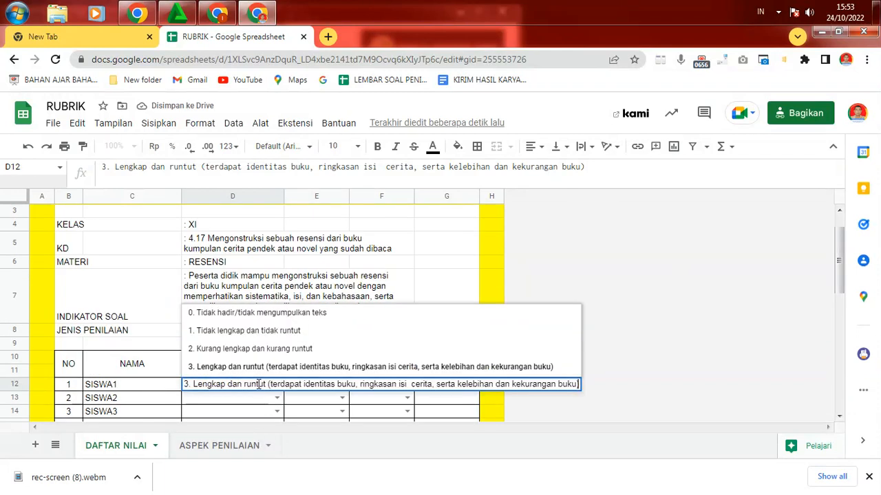
key("Return")
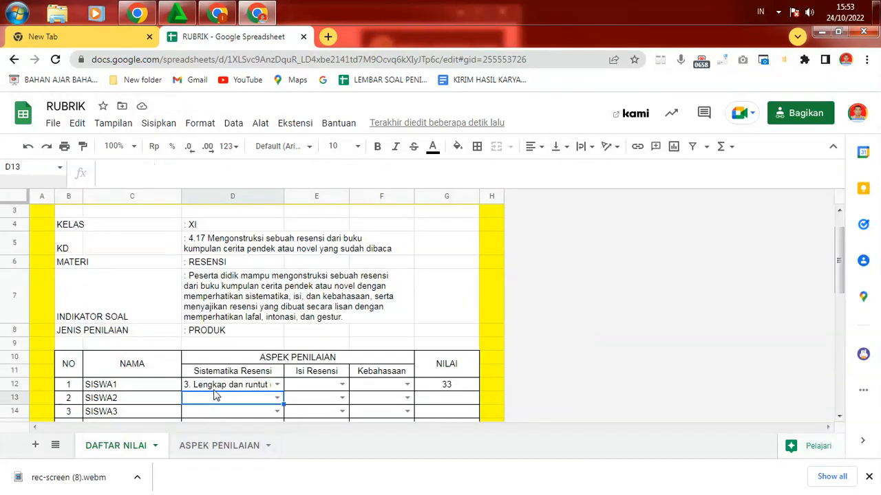
left_click(219, 386)
key("Delete")
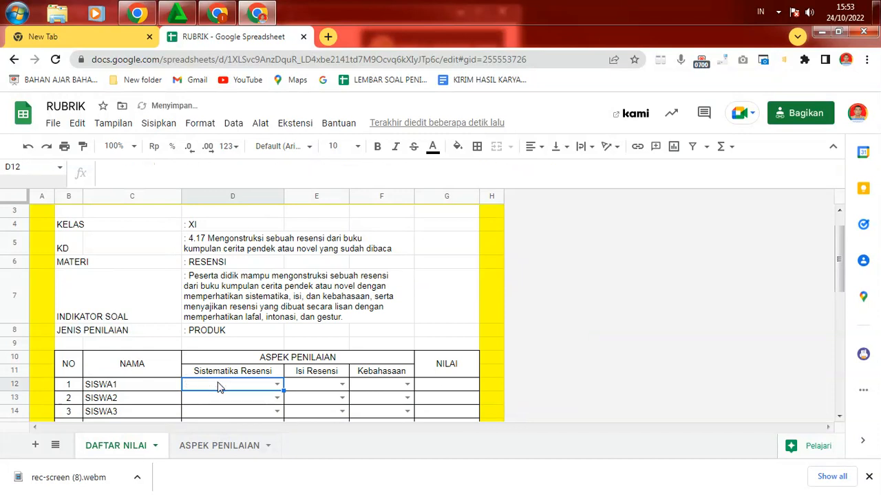
left_click(383, 389, "shift")
mouse_move(413, 391)
left_mouse_down()
mouse_move(417, 425)
mouse_move(408, 379)
left_mouse_up()
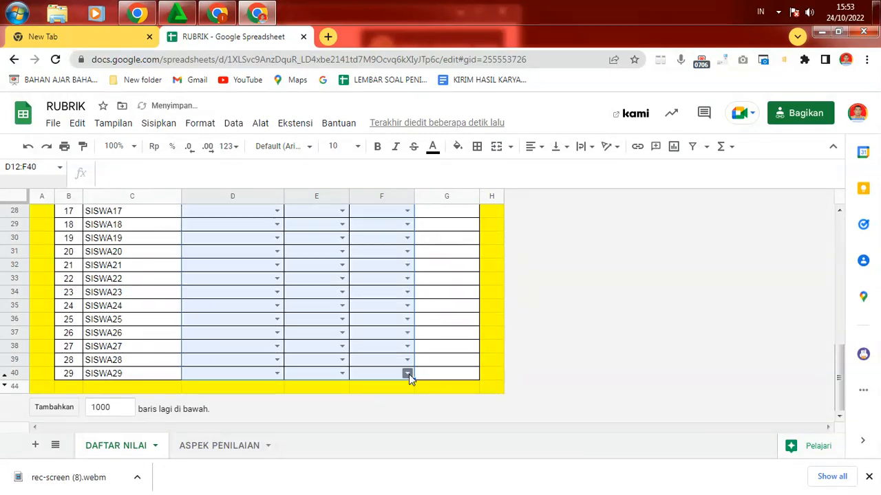
Step: Check the drop-down options for SISWA29 in the Kebahasaan, Isi Resensi and Sistematika Resensi columns
left_click(408, 374)
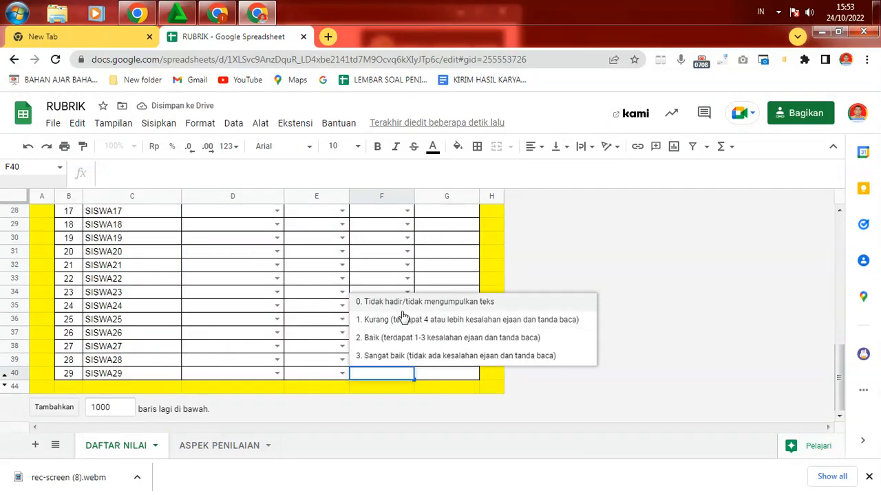
left_click(342, 373)
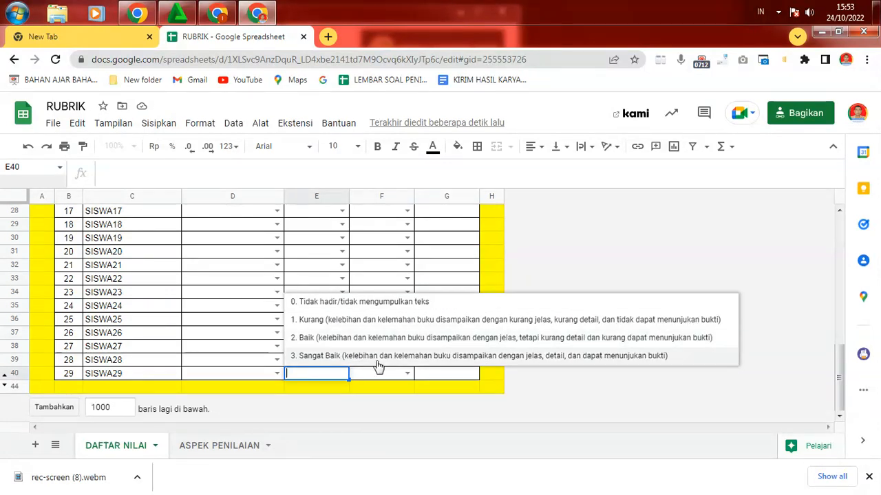
left_click(277, 373)
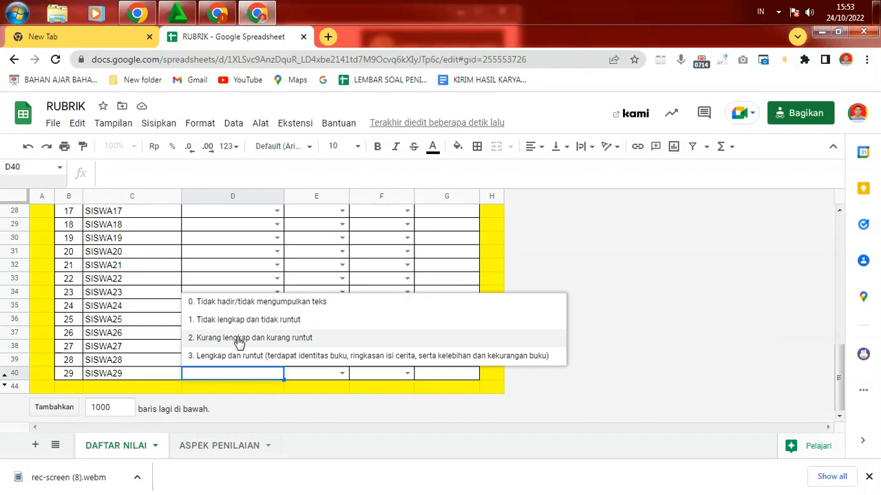
Step: Set SISWA1's Sistematika Resensi score in D12 to the drop-down option "3. Lengkap dan runtut"
left_click(489, 240)
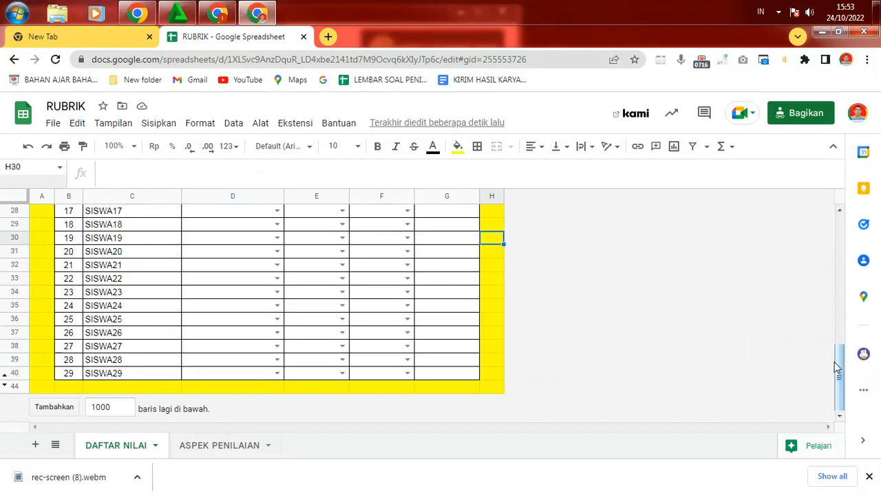
left_click_drag(838, 367, 826, 210)
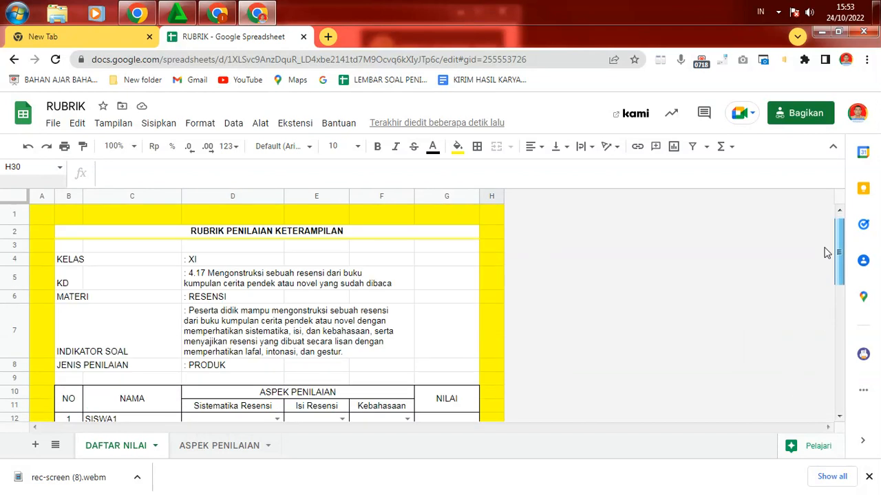
scroll(826, 253, "down", 2)
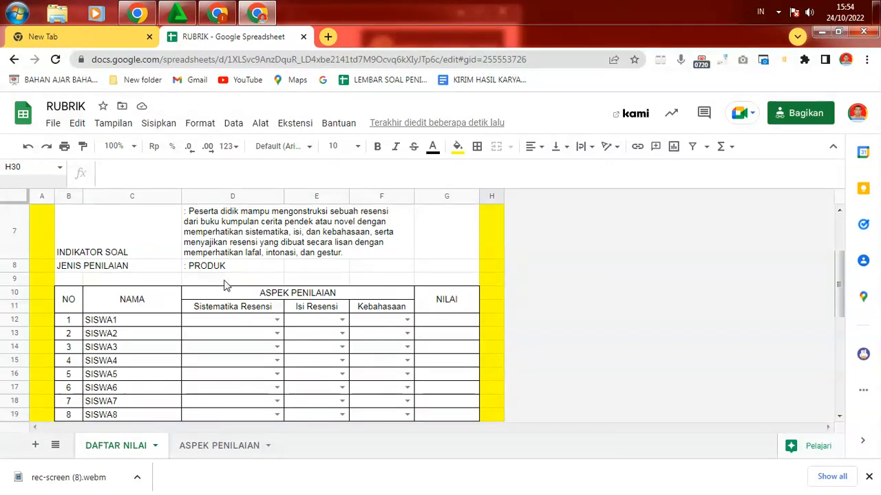
left_click(195, 271)
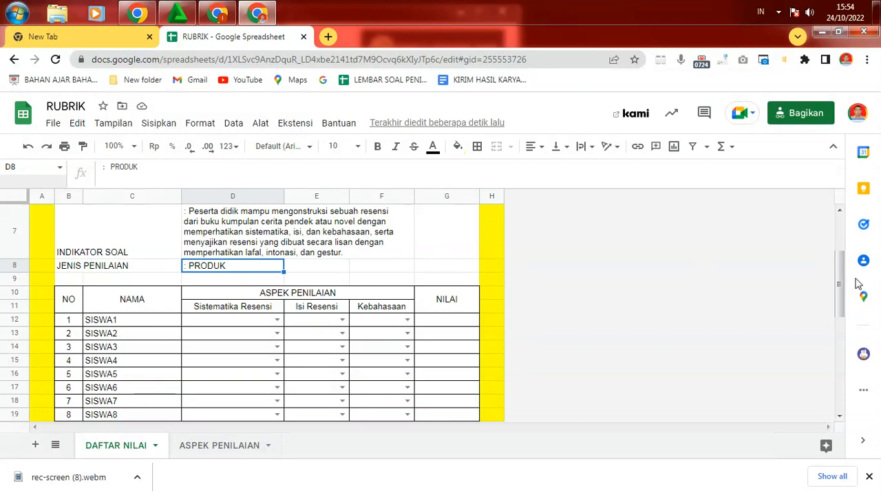
mouse_move(839, 284)
left_mouse_down()
mouse_move(841, 262)
mouse_move(842, 297)
left_mouse_up()
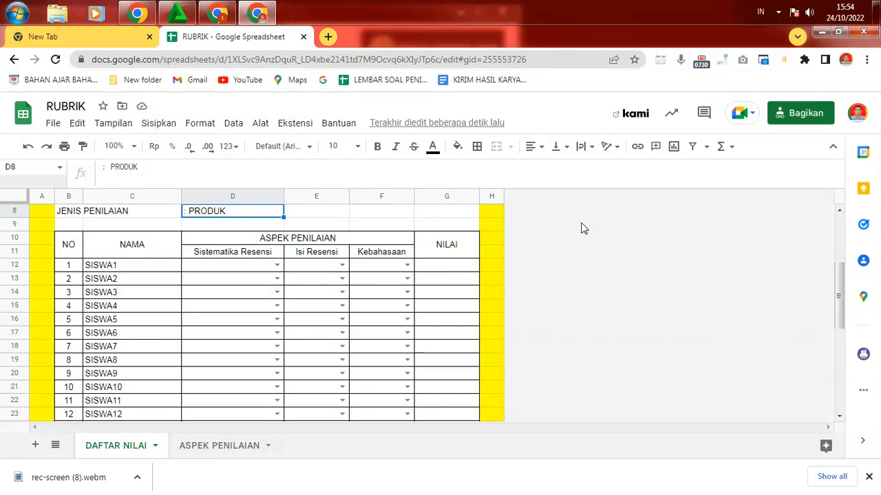
left_click(215, 266)
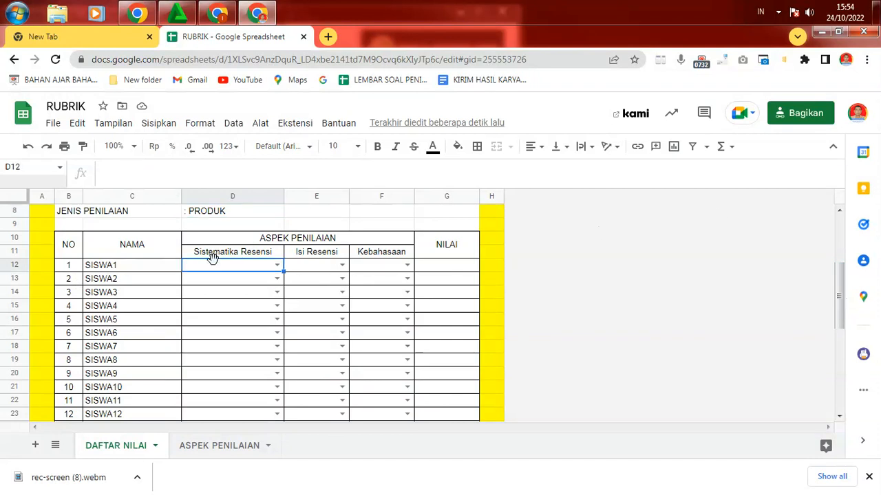
left_click(277, 267)
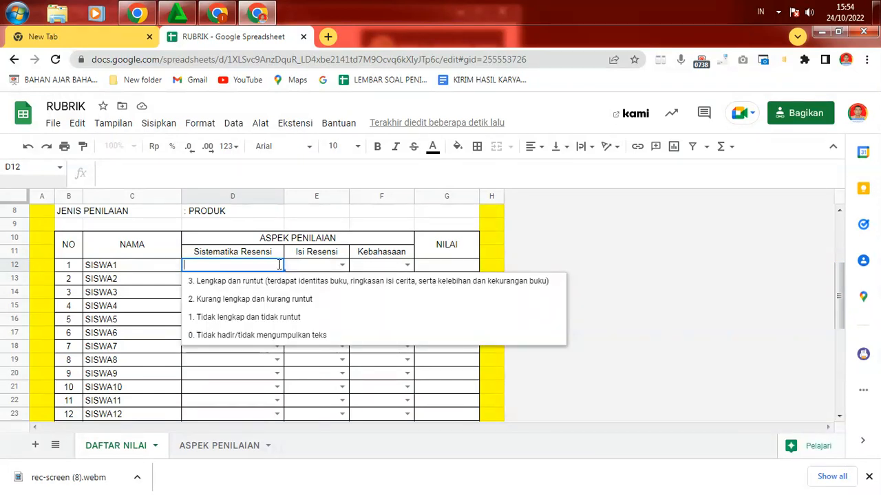
left_click(232, 282)
left_click(232, 322)
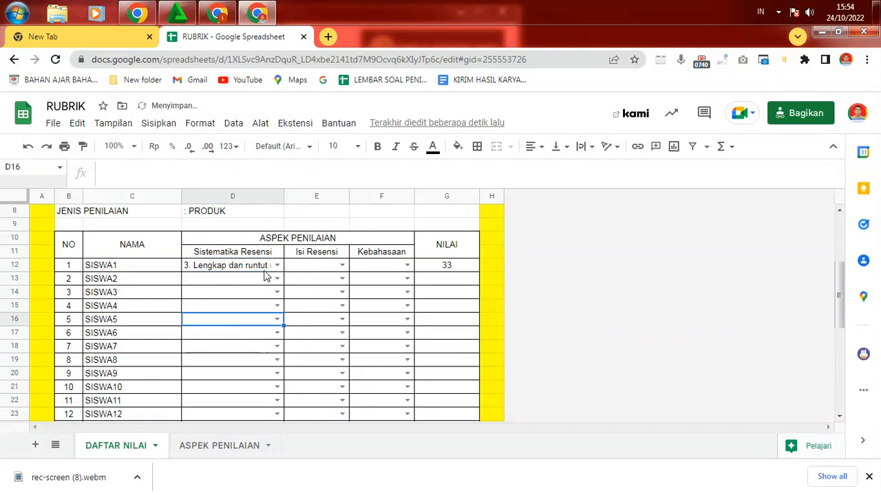
Step: Review the list of Sistematika Resensi options for SISWA1 without changing the selected score
left_click(234, 269)
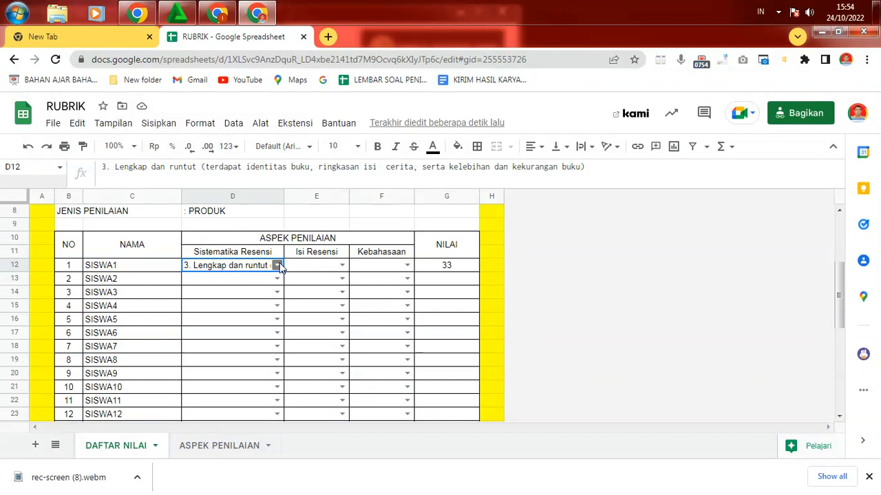
left_click(255, 310)
left_click(248, 270)
left_click(277, 266)
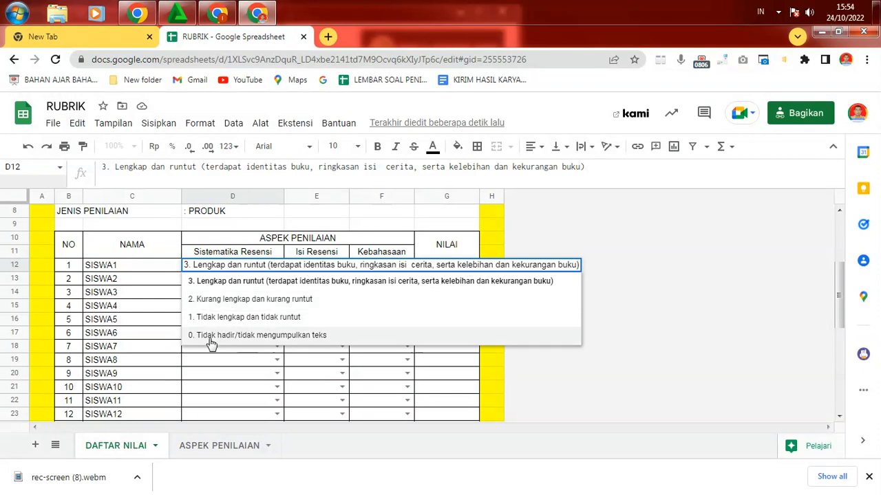
left_click(212, 363)
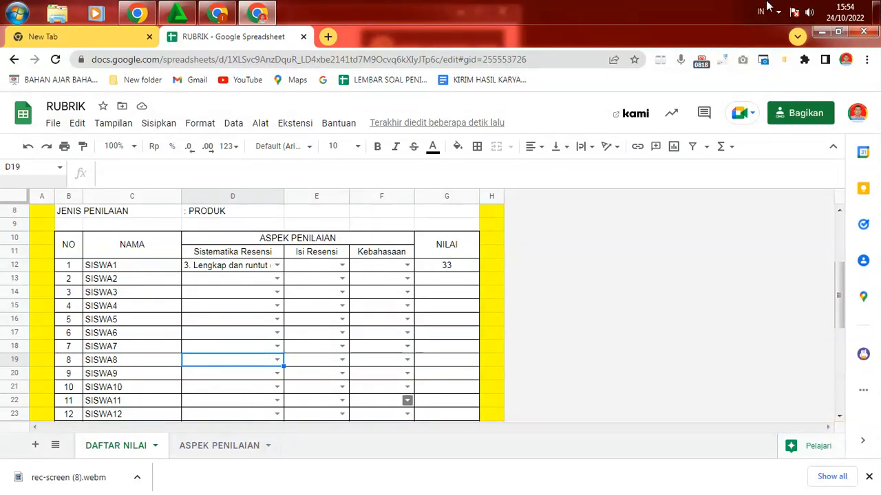
Step: Create a conditional formatting rule on D12 with the condition "Teks berisi" and the value 3
left_click(254, 268)
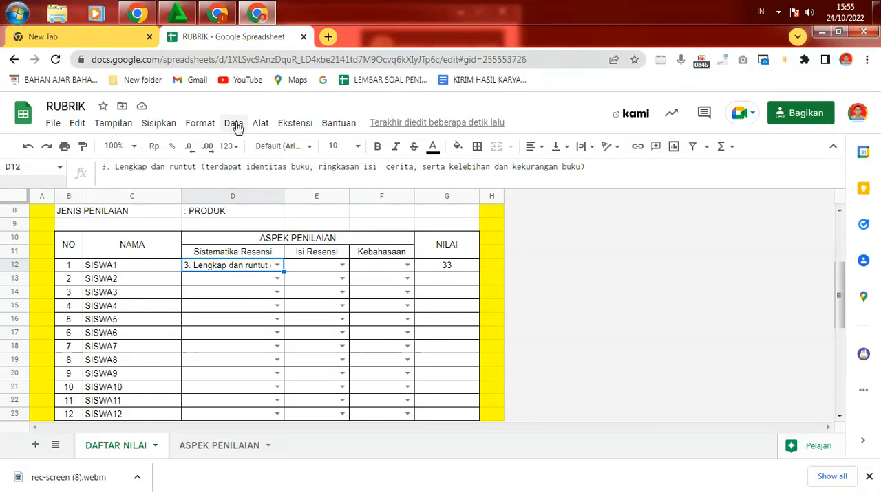
left_click(201, 124)
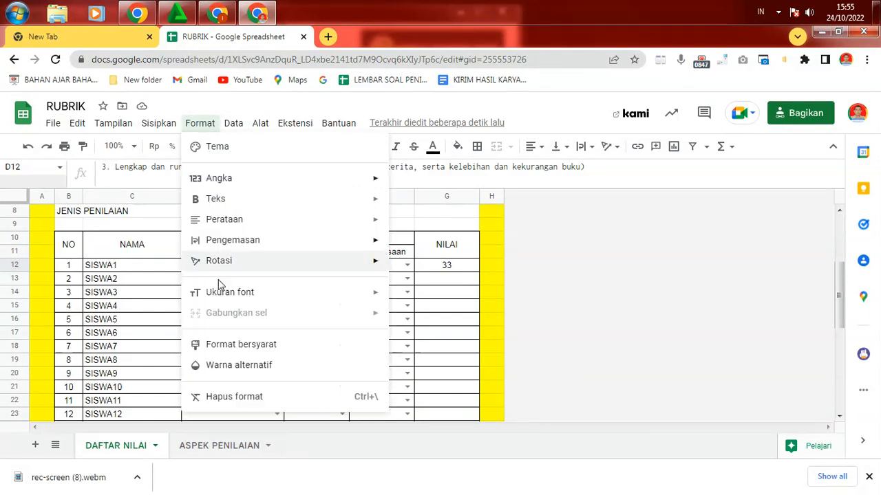
left_click(226, 346)
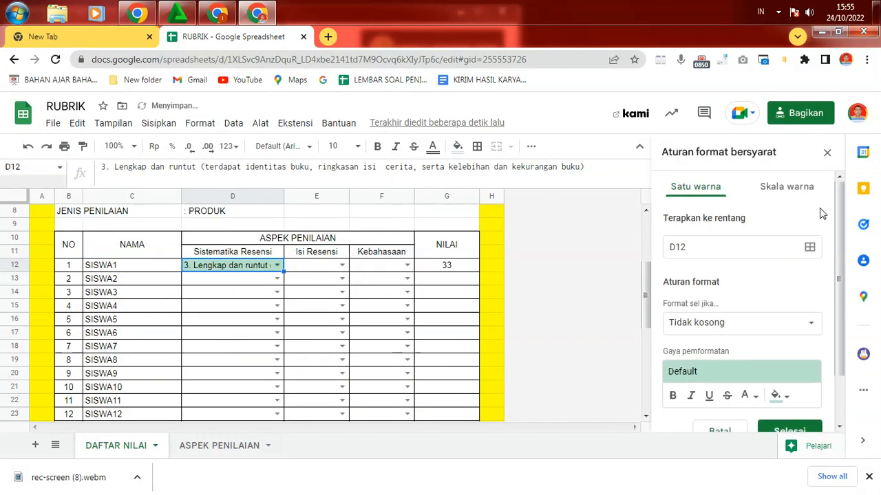
left_click(808, 324)
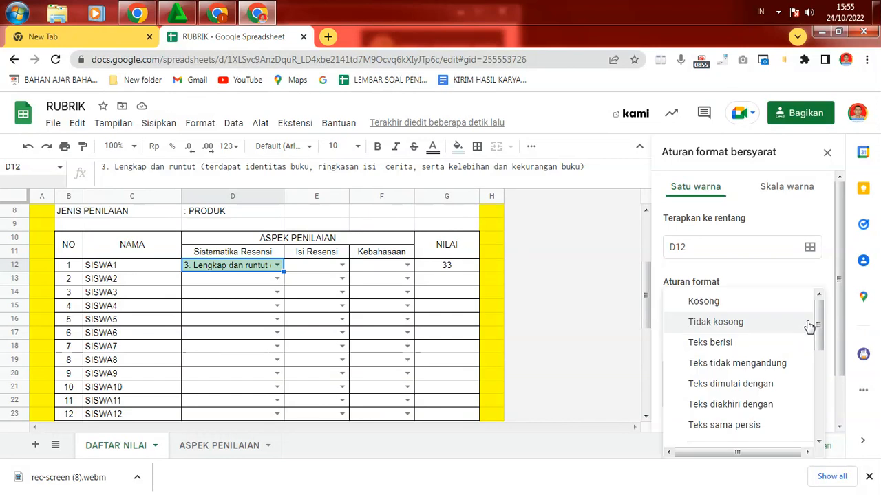
left_click(719, 344)
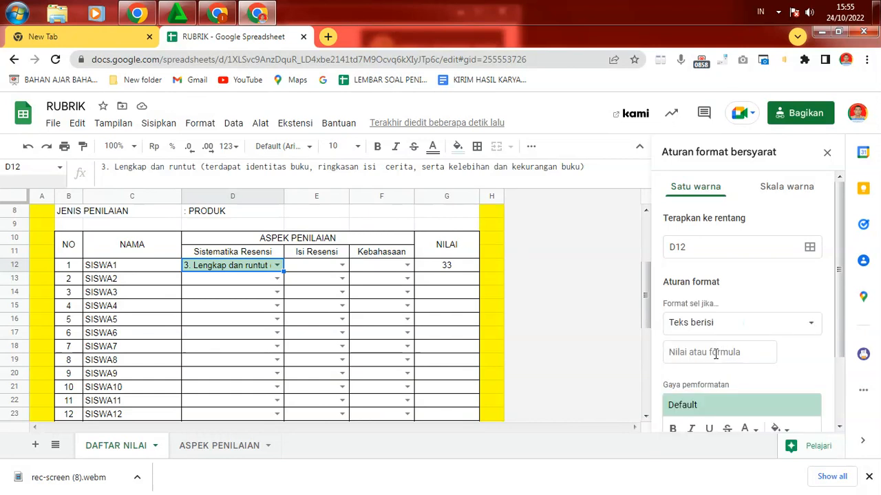
left_click(716, 354)
type("3")
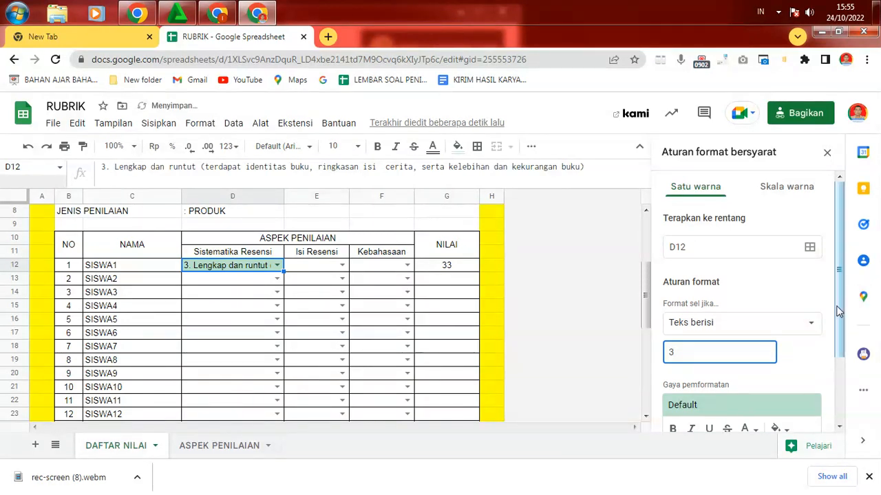
Step: Give the D12 rule for 3 yellow text and a yellow fill, and save the rule
left_click_drag(839, 308, 829, 353)
left_click(746, 368)
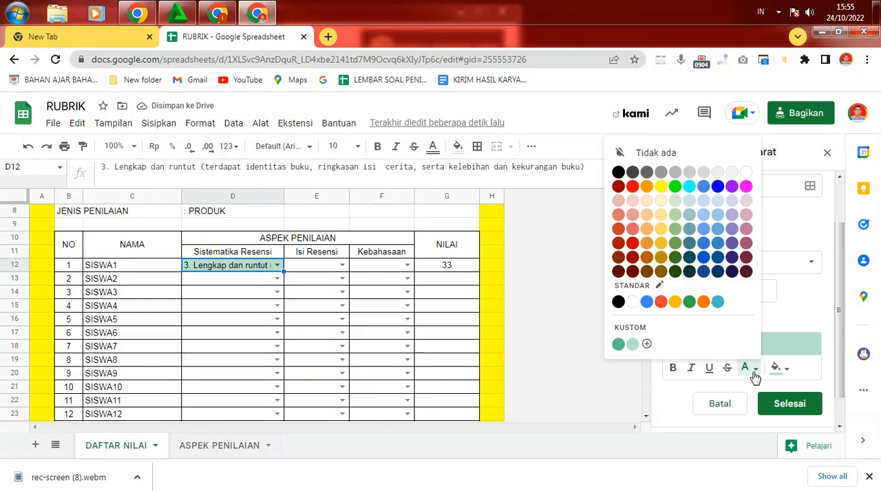
left_click(661, 185)
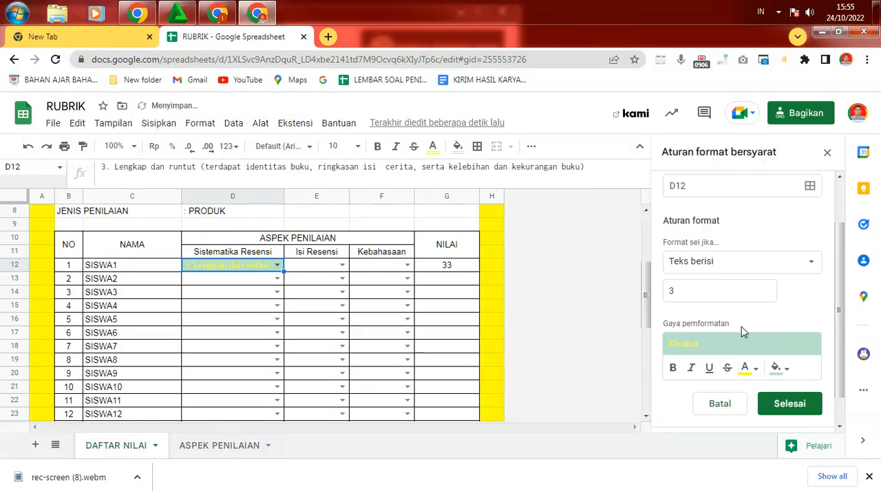
left_click(787, 370)
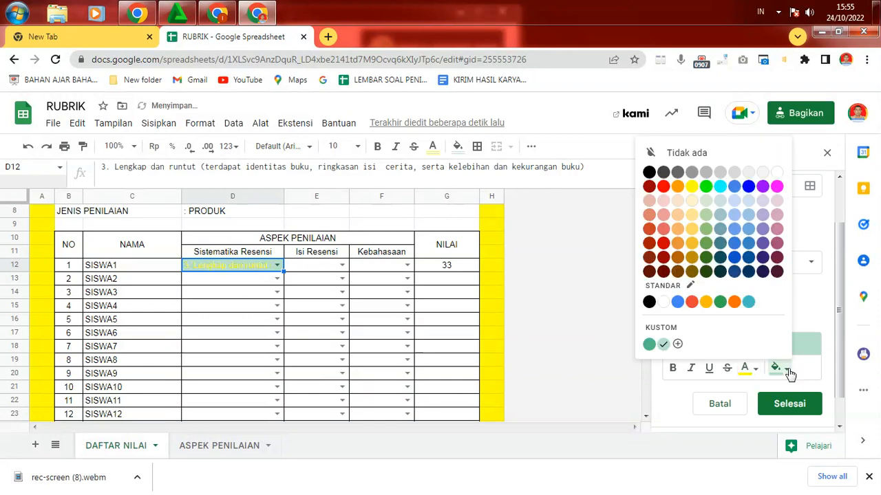
left_click(691, 188)
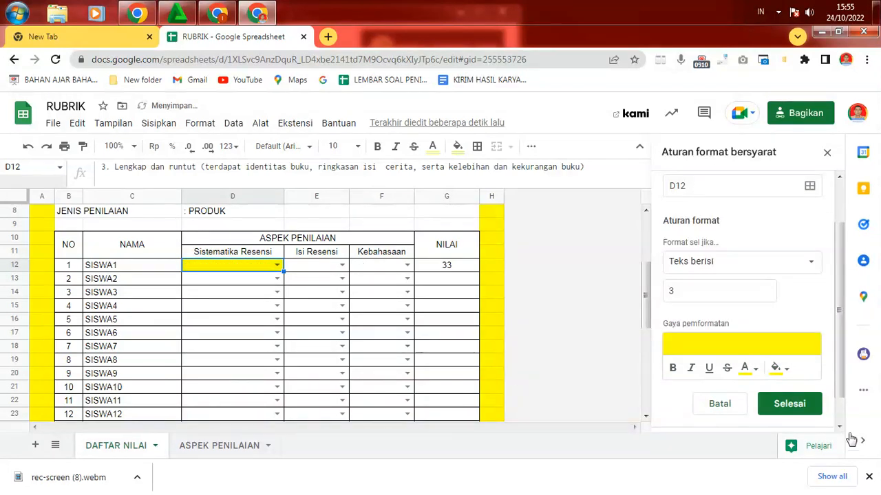
left_click(774, 410)
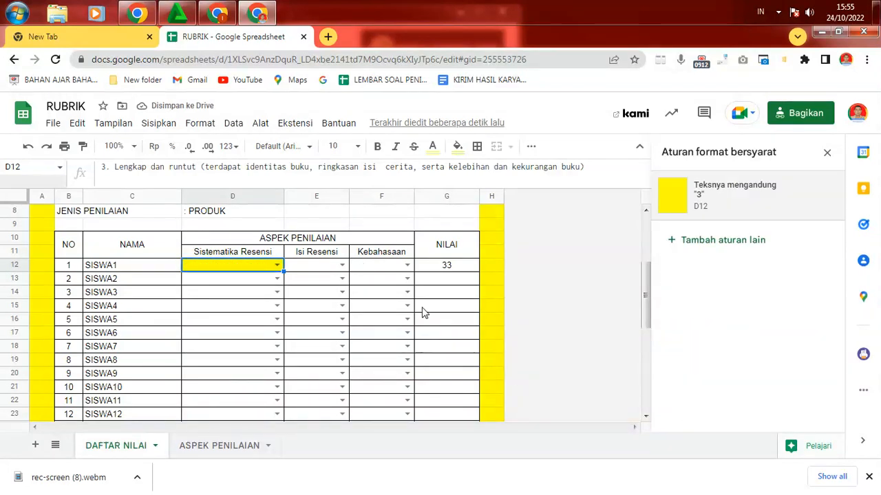
Step: Test the rule by switching SISWA1's Sistematika Resensi score to option 2 and back to option 3
left_click(276, 267)
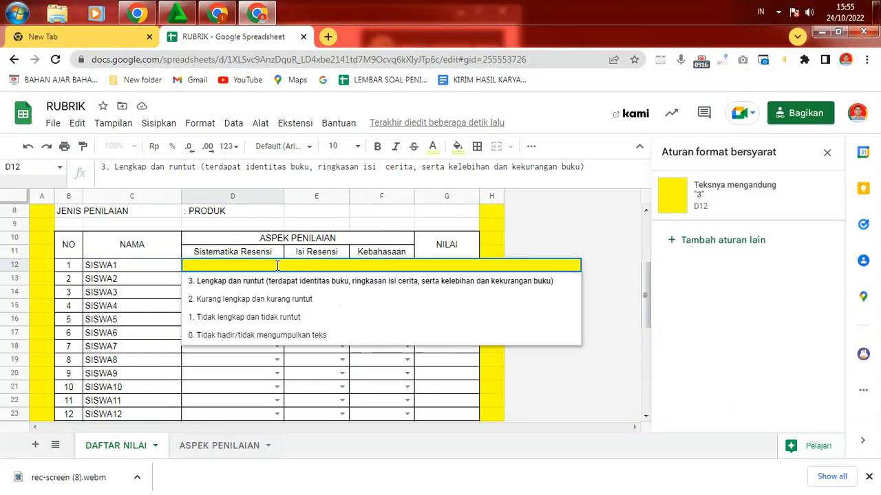
left_click(221, 306)
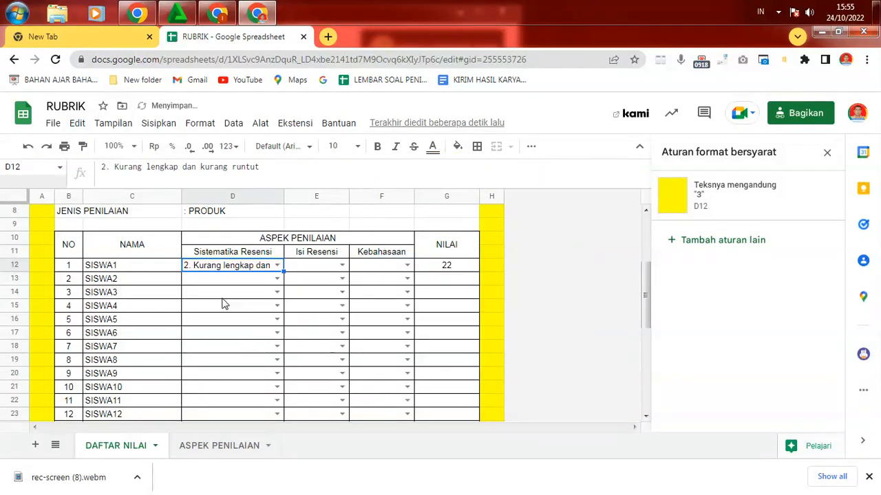
left_click(277, 267)
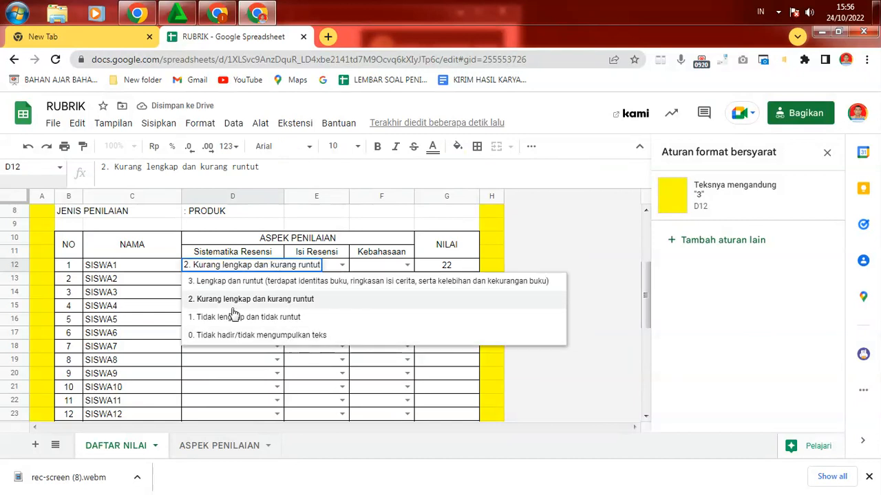
left_click(236, 282)
left_click(237, 334)
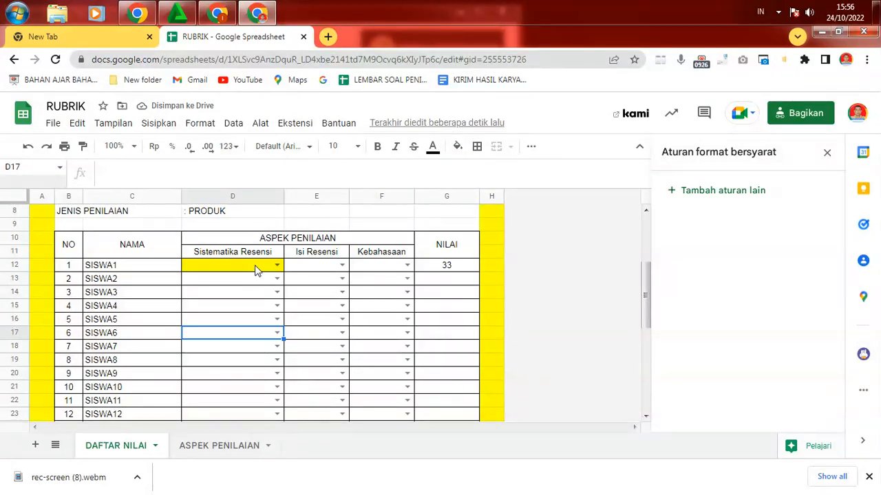
Step: Add another conditional formatting rule on D12 with the condition "Teks berisi" and the value 2
left_click(255, 270)
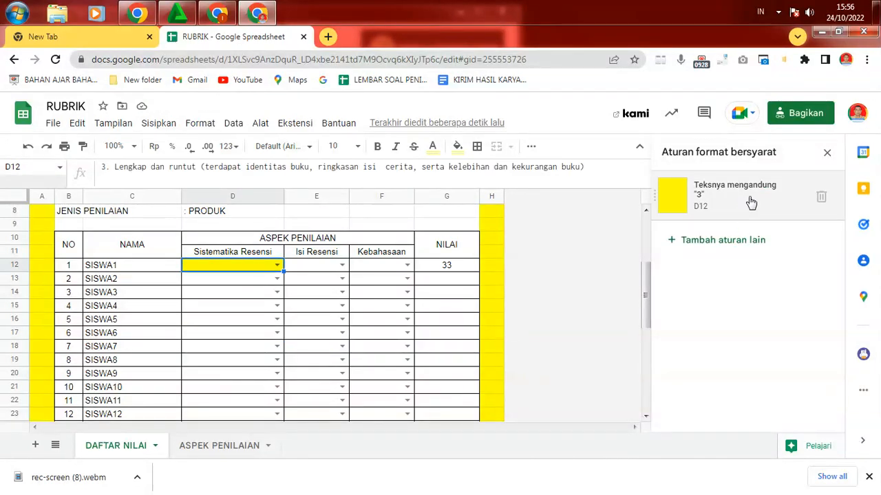
left_click(746, 247)
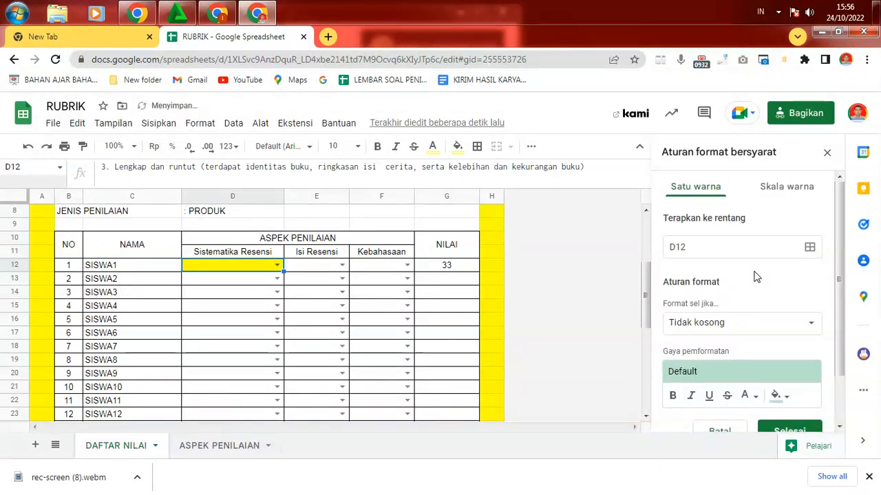
left_click(811, 324)
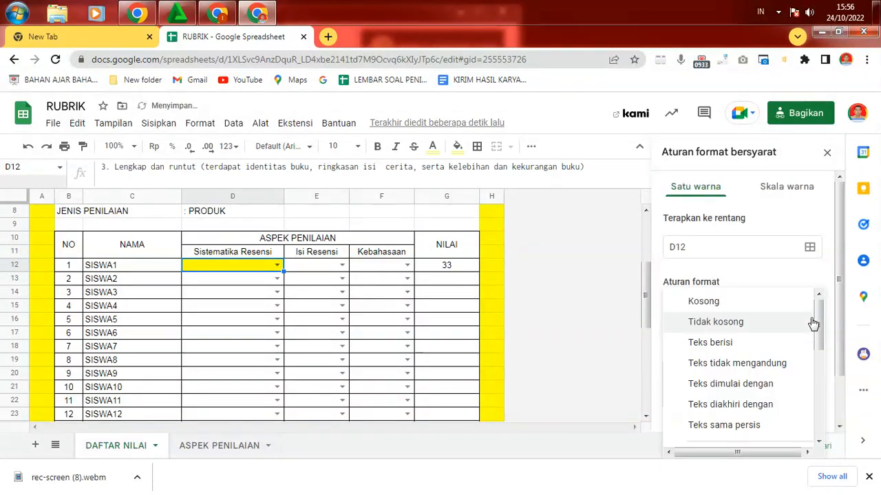
left_click(728, 353)
left_click(719, 355)
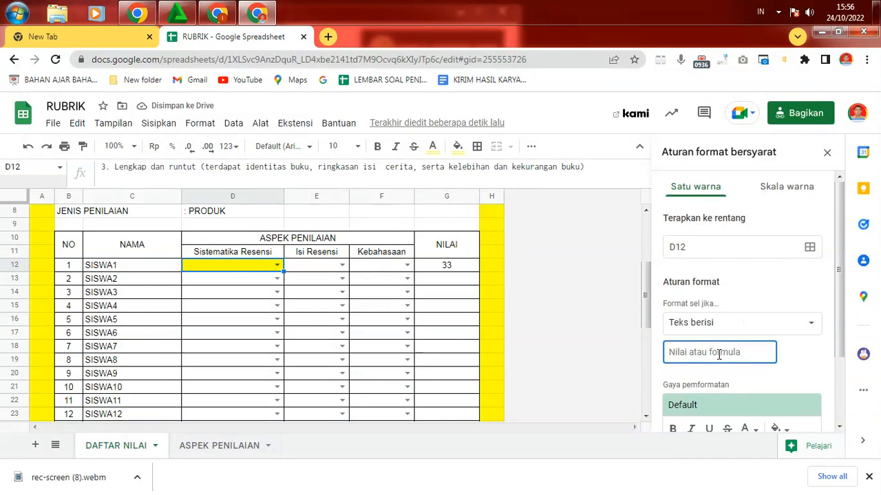
type("2")
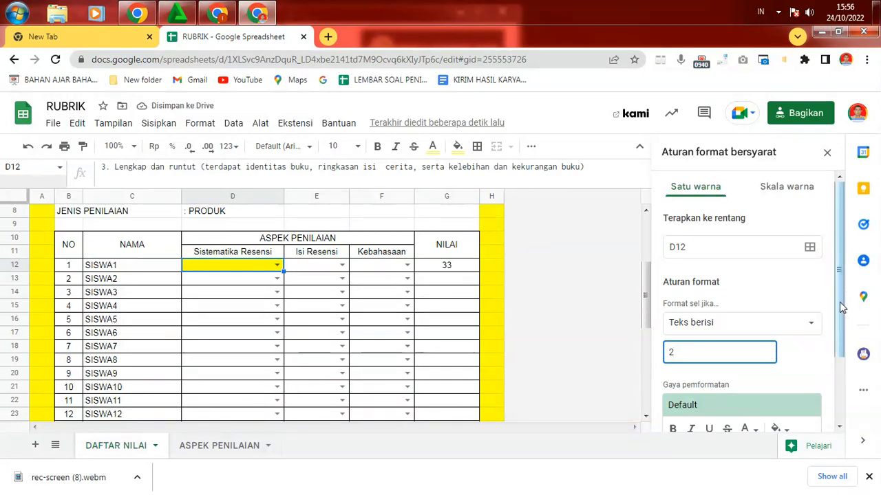
Step: Give the D12 rule for 2 blue text and a blue fill, save it, and test it with option 2 for SISWA1's Sistematika Resensi
left_click_drag(838, 306, 840, 353)
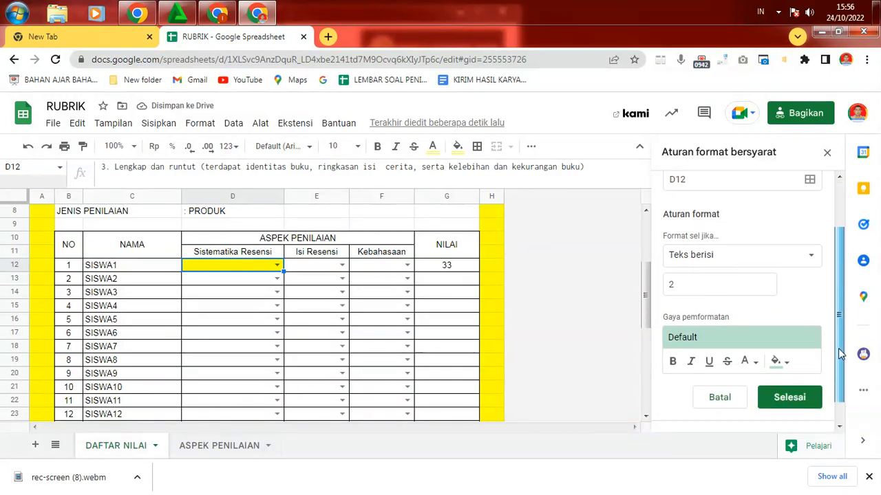
left_click(749, 362)
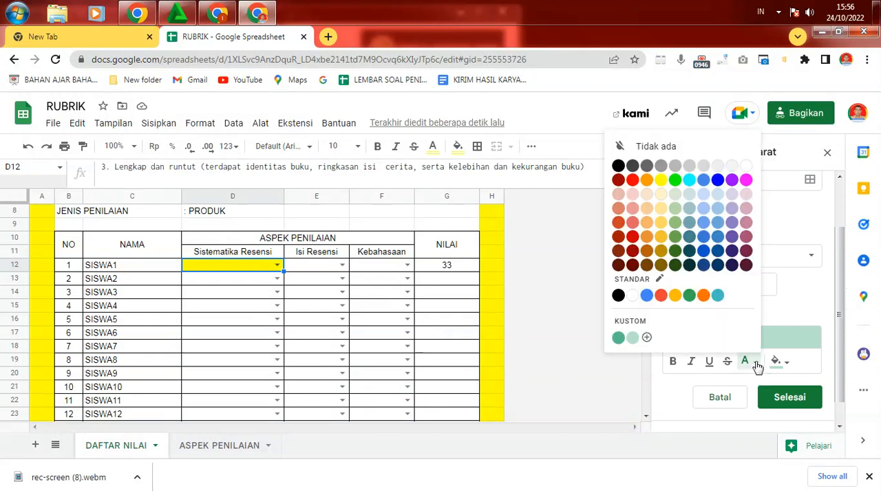
left_click(717, 180)
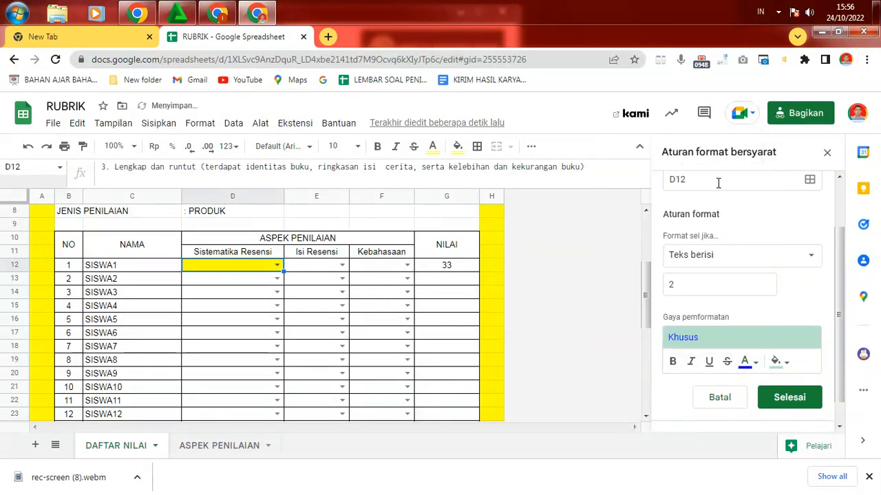
left_click(785, 363)
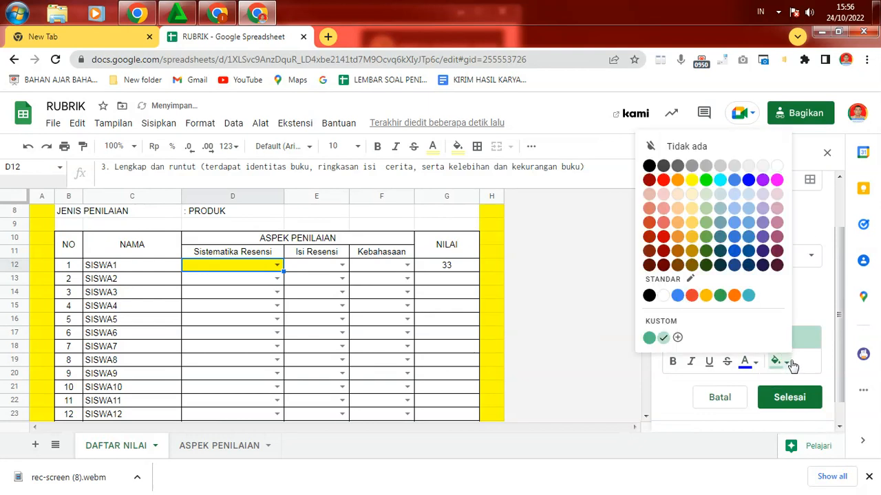
left_click(748, 181)
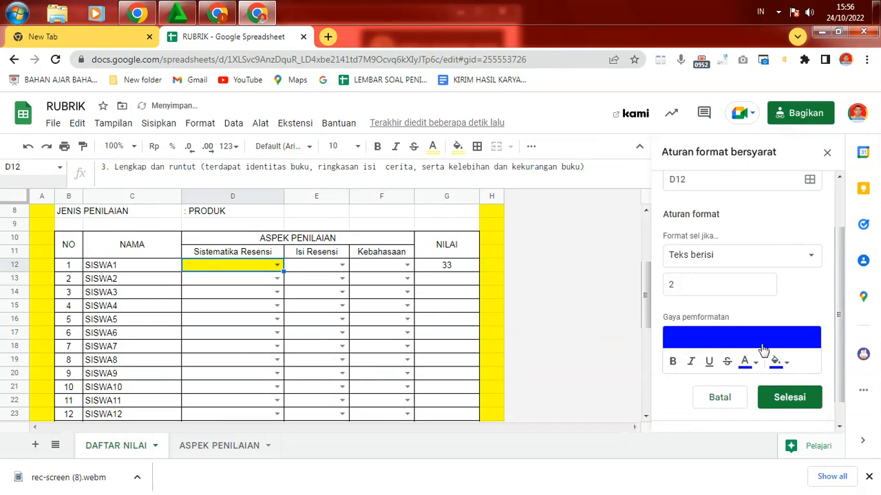
left_click(782, 406)
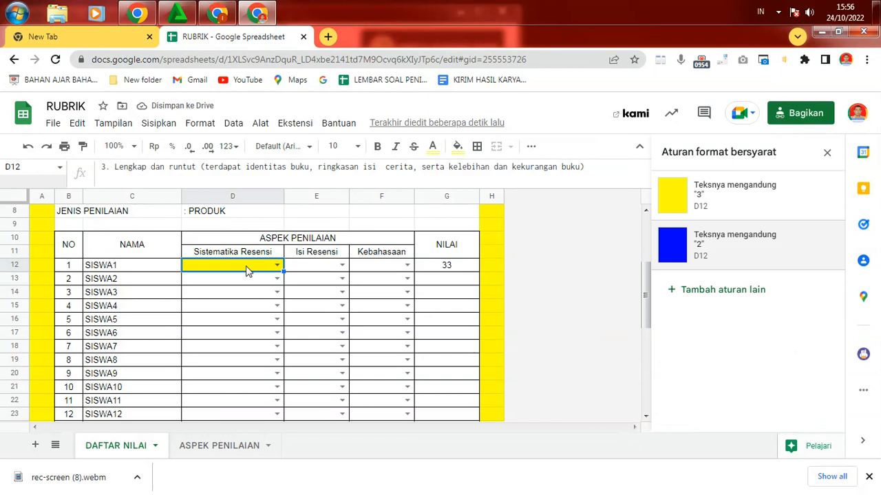
left_click(276, 266)
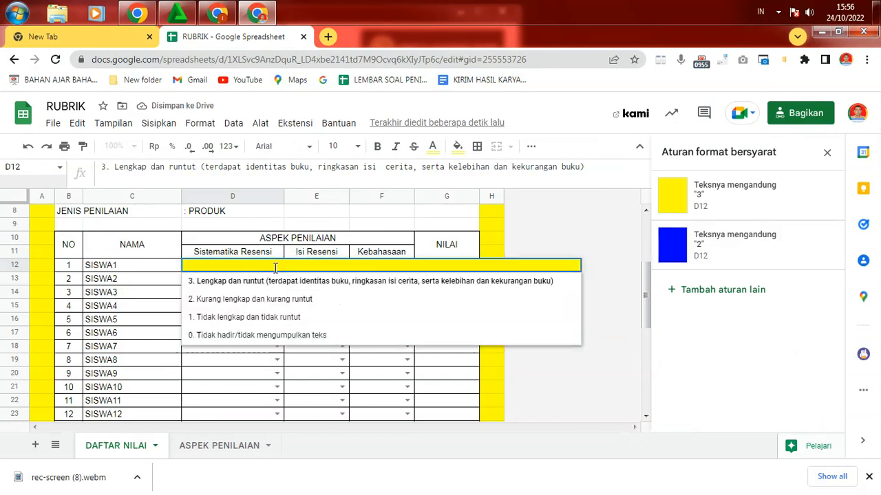
left_click(253, 300)
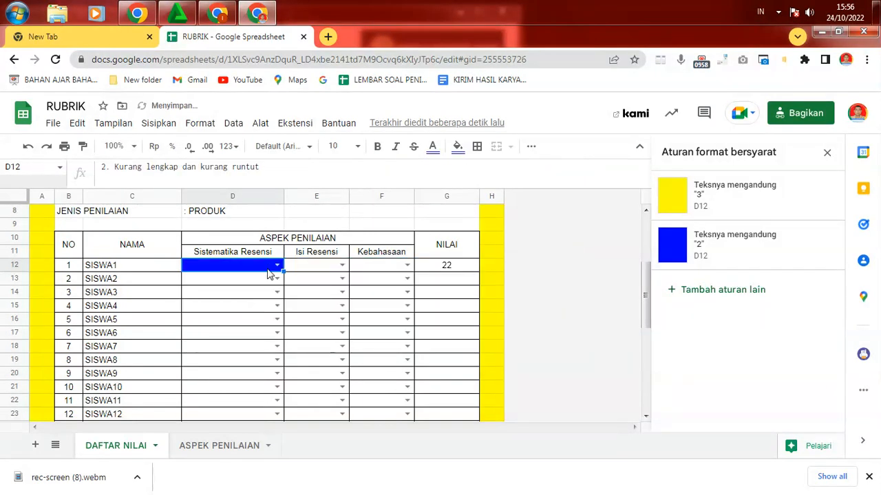
Step: Add another conditional formatting rule on D12 with the condition "Teks berisi" and the value 1
left_click(740, 290)
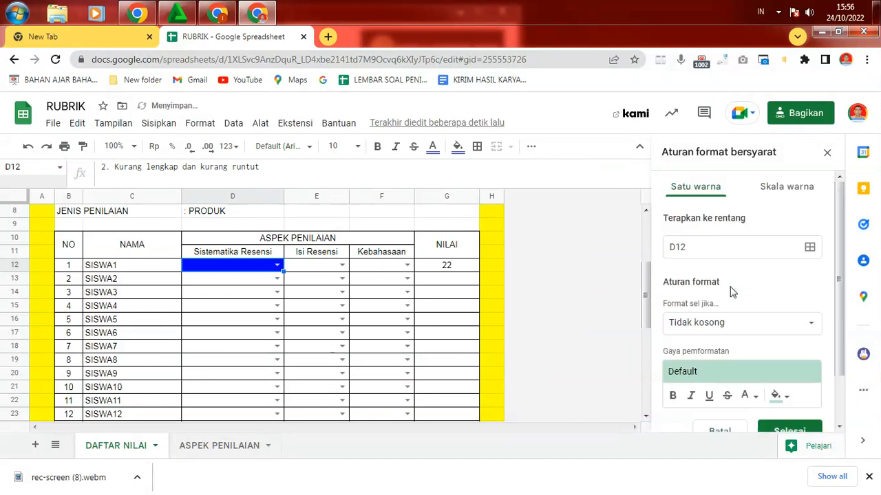
left_click(798, 329)
left_click(712, 341)
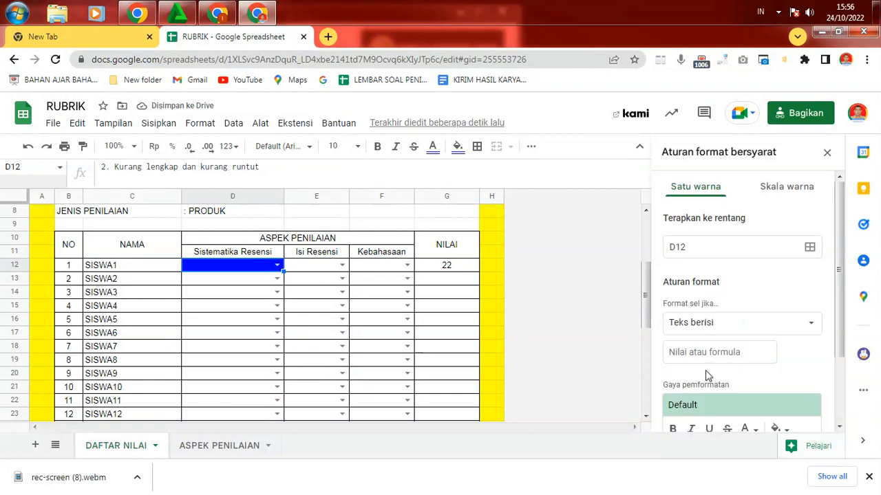
left_click(674, 353)
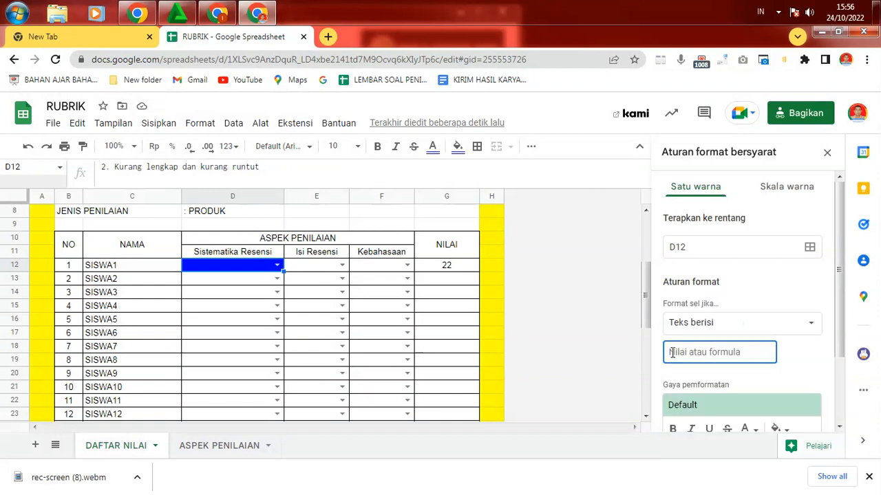
type("1")
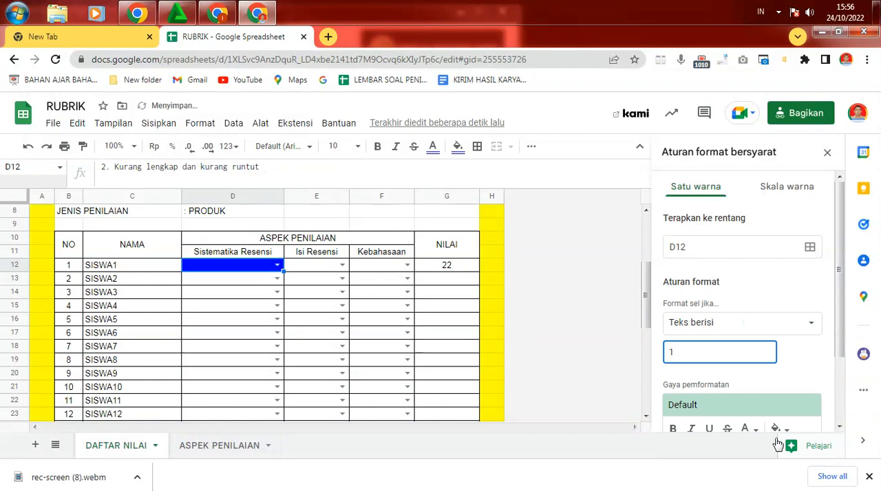
Step: Give the D12 rule for 1 red text and a red fill, save it, and test it with option 1 for SISWA1's Sistematika Resensi
left_click(744, 429)
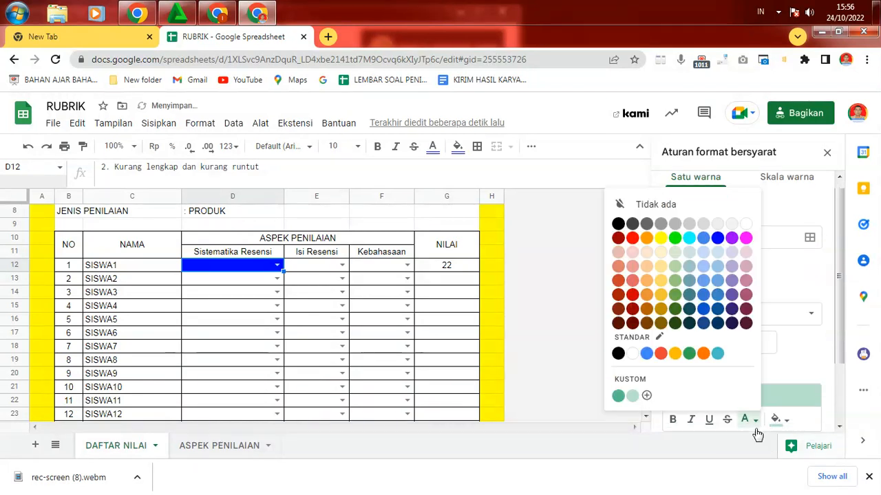
left_click(632, 238)
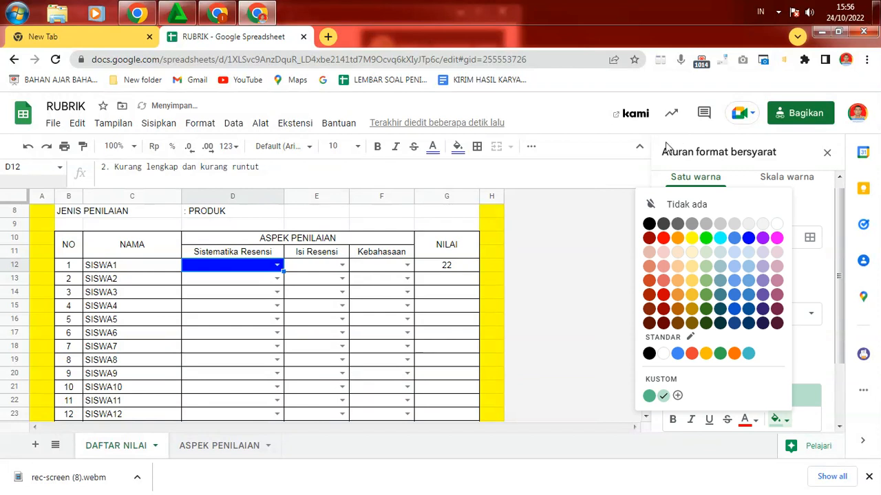
left_click(662, 238)
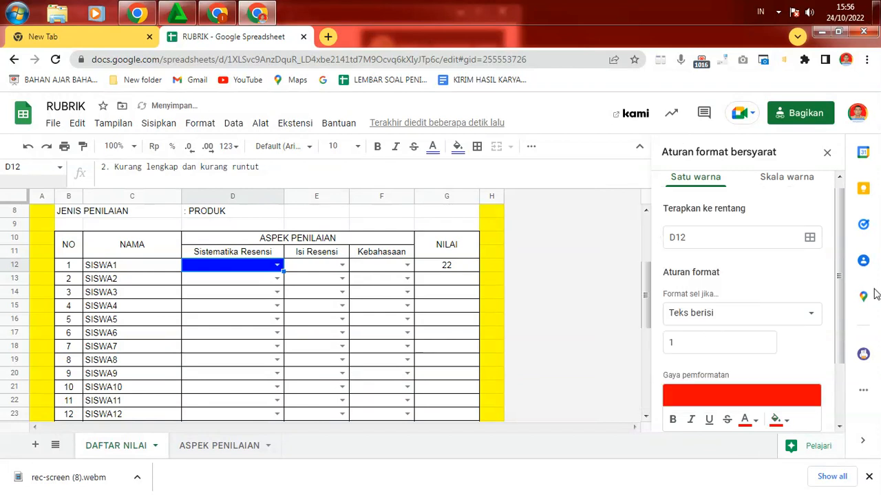
left_click_drag(841, 314, 838, 361)
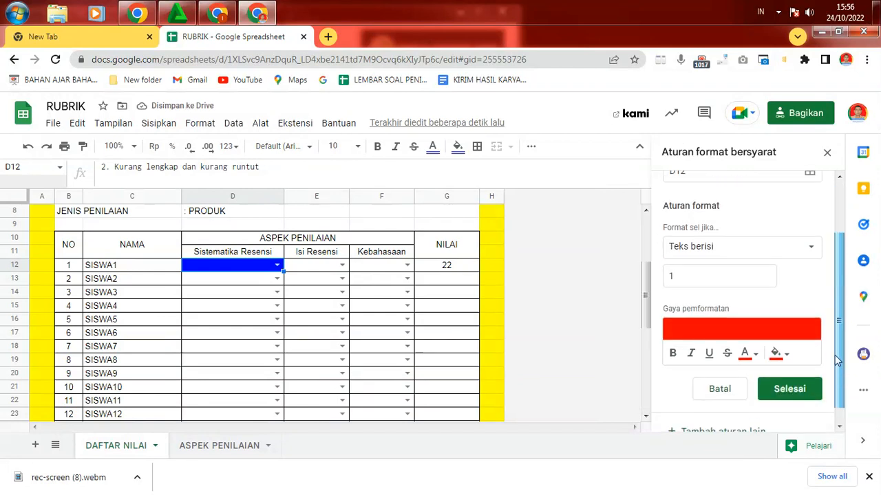
left_click(789, 389)
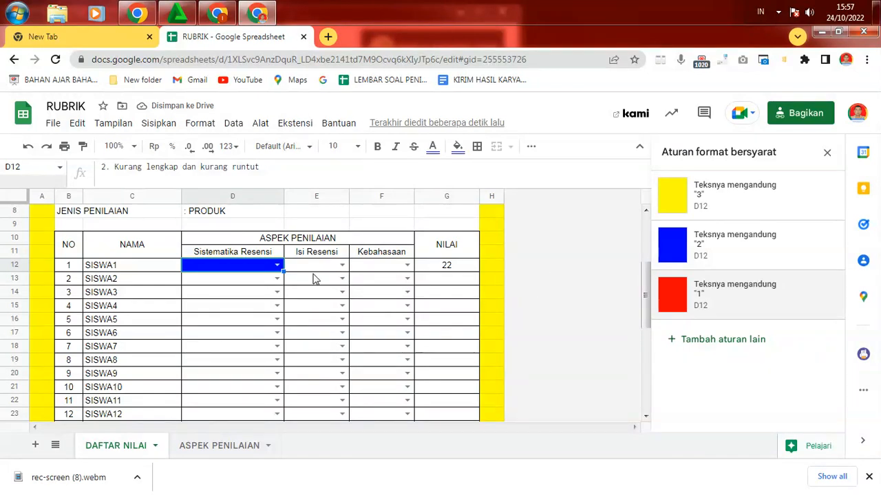
left_click(277, 266)
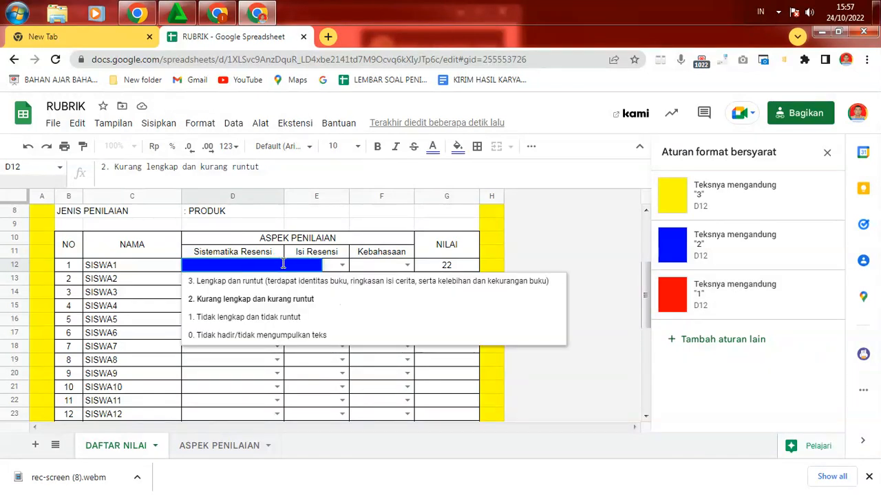
left_click(246, 318)
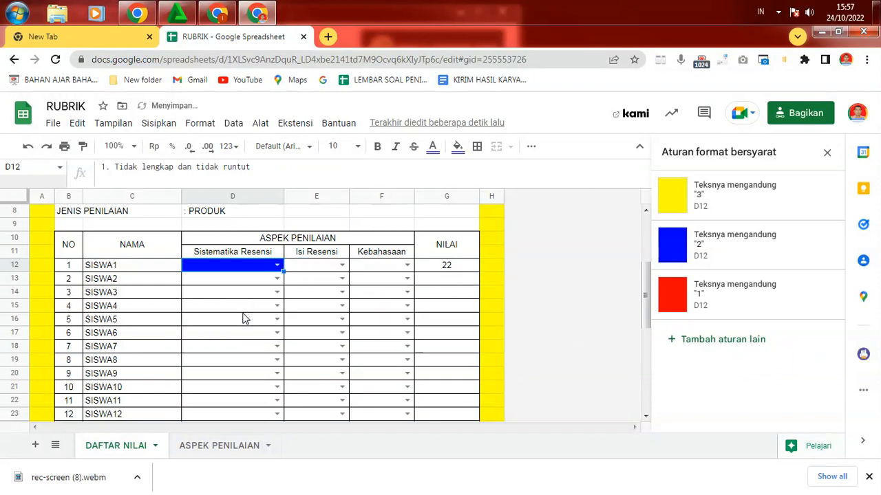
Step: Add a fourth conditional formatting rule on D12 with the condition "Teks berisi" and the value 0
left_click(728, 341)
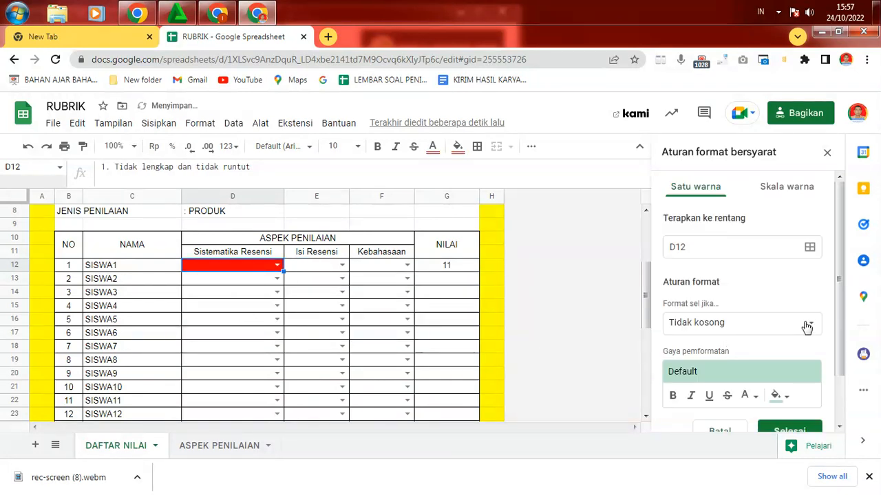
left_click(808, 324)
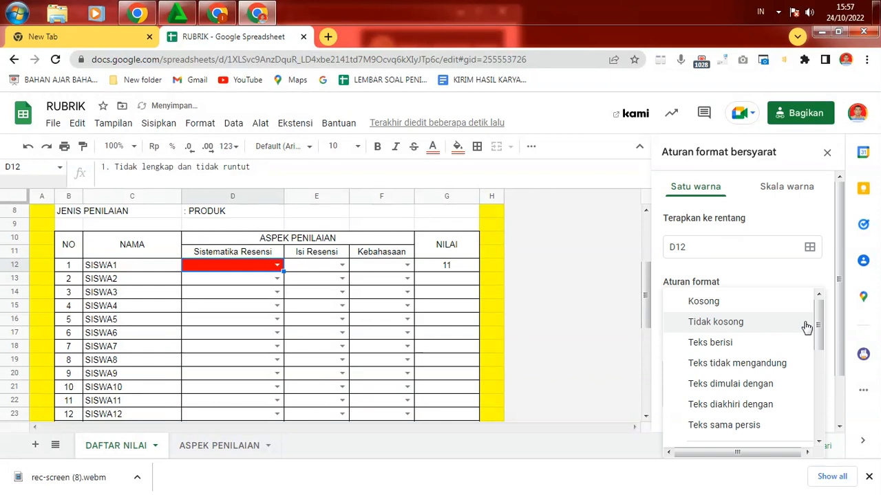
left_click(715, 344)
left_click(711, 353)
type("0")
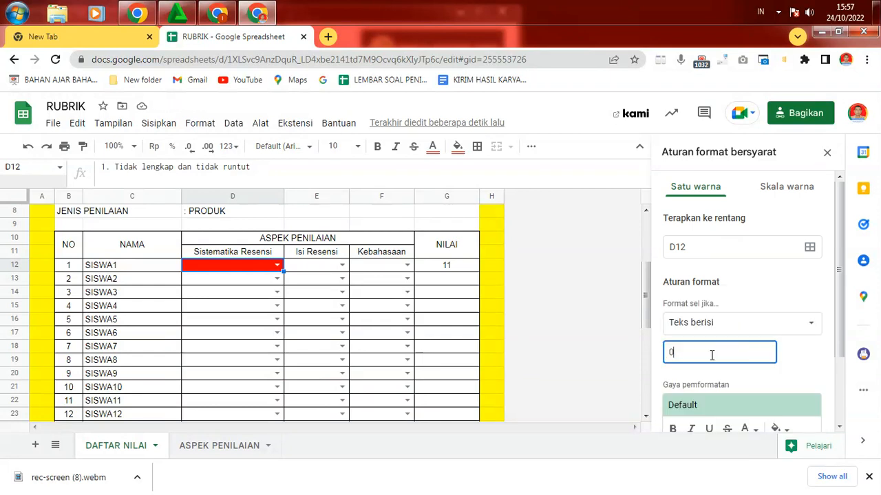
Step: Give the D12 rule for 0 white text and a white fill, and save the rule
left_click(752, 429)
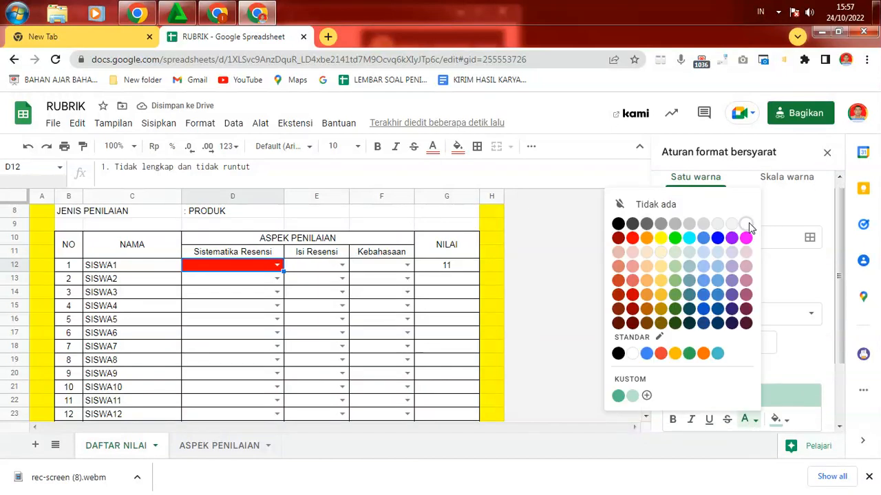
left_click(747, 225)
left_click(785, 423)
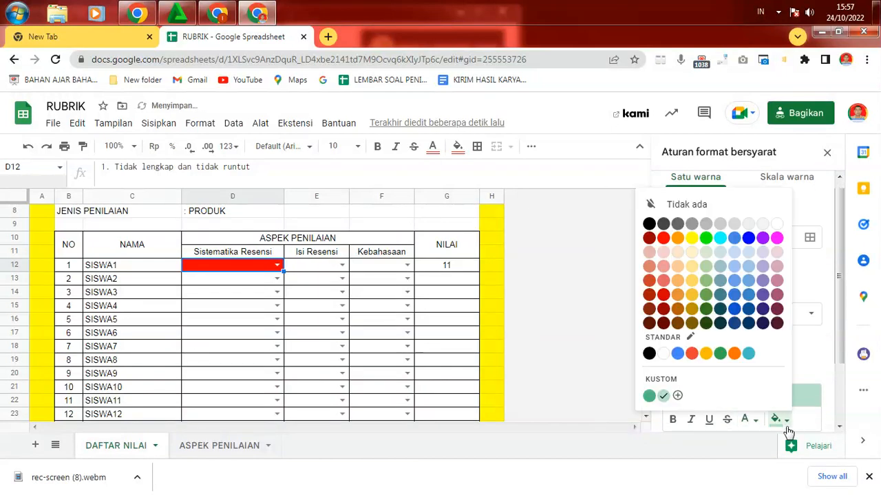
left_click(776, 224)
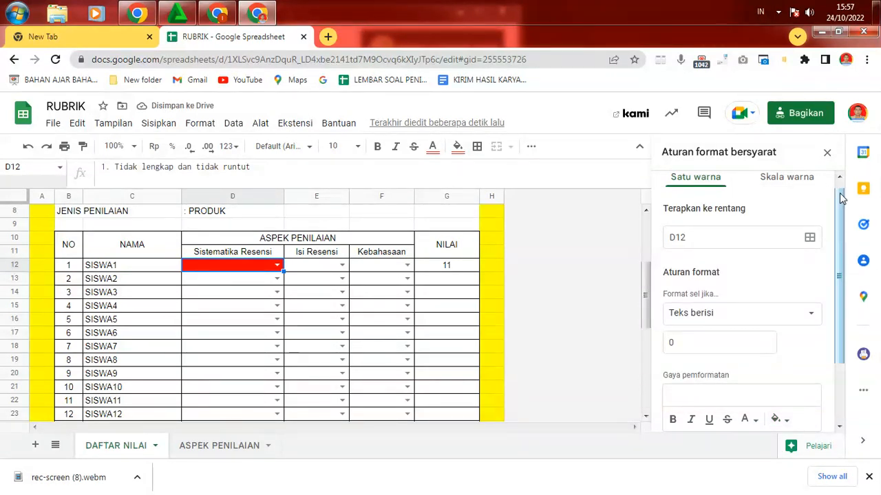
left_click_drag(841, 199, 846, 285)
left_click(788, 368)
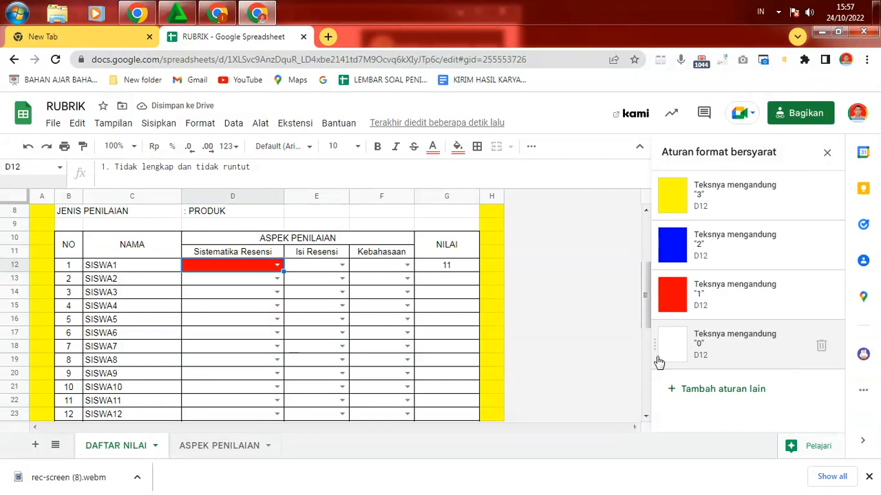
Step: Set SISWA1's Sistematika Resensi score to "0. Tidak hadir/tidak mengumpulkan teks" to test the white rule
left_click(278, 265)
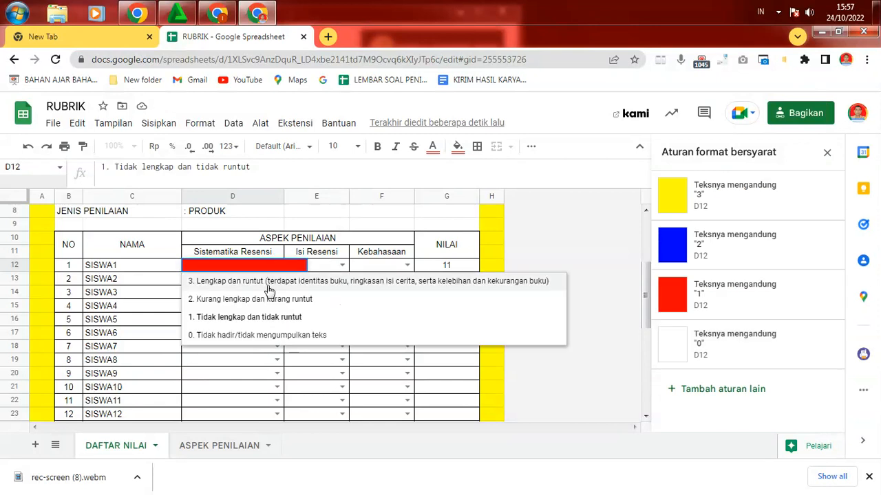
left_click(248, 338)
left_click(248, 356)
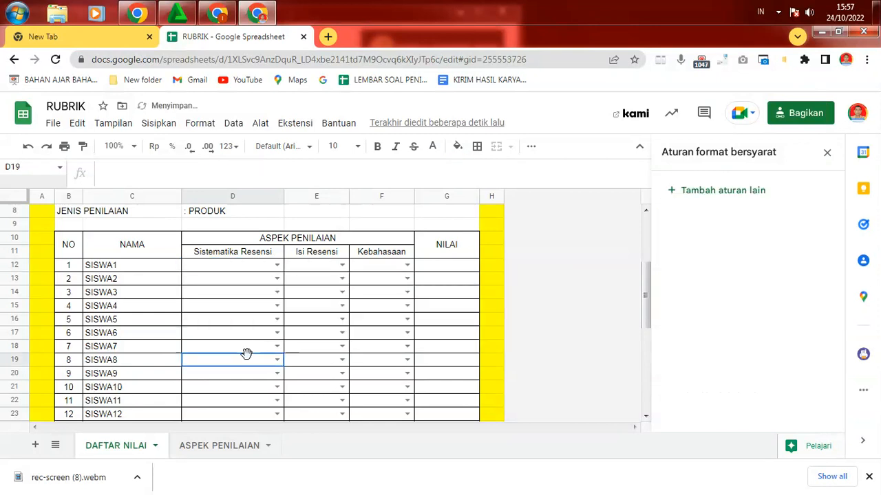
Step: Fill D12 with its score and conditional formatting rules across all three criteria and down to SISWA29, covering D12:F40
left_click(265, 270)
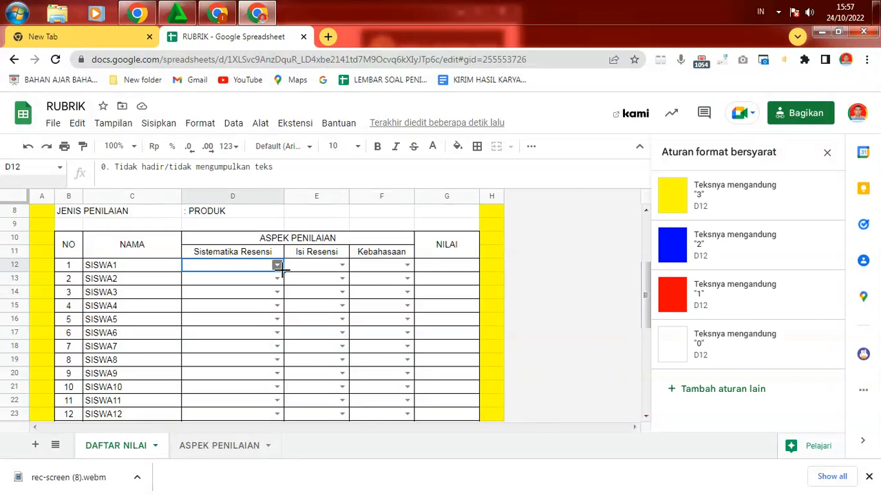
left_click_drag(283, 270, 411, 375)
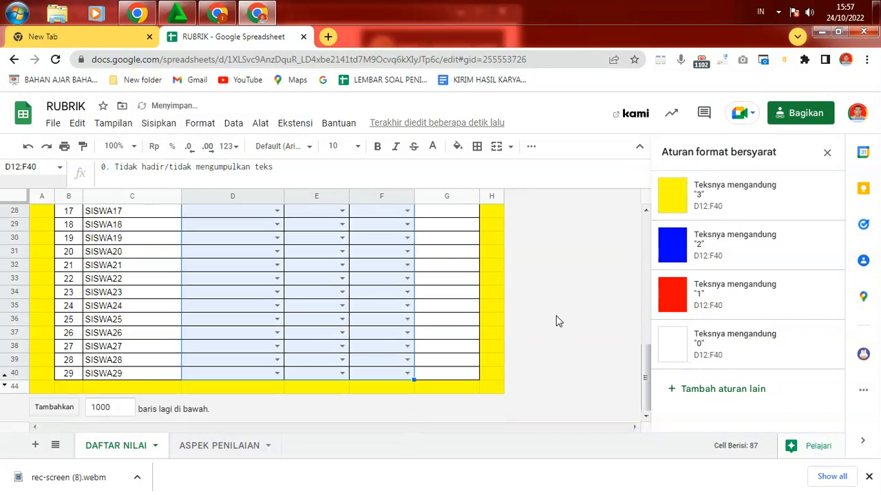
left_click_drag(645, 377, 645, 283)
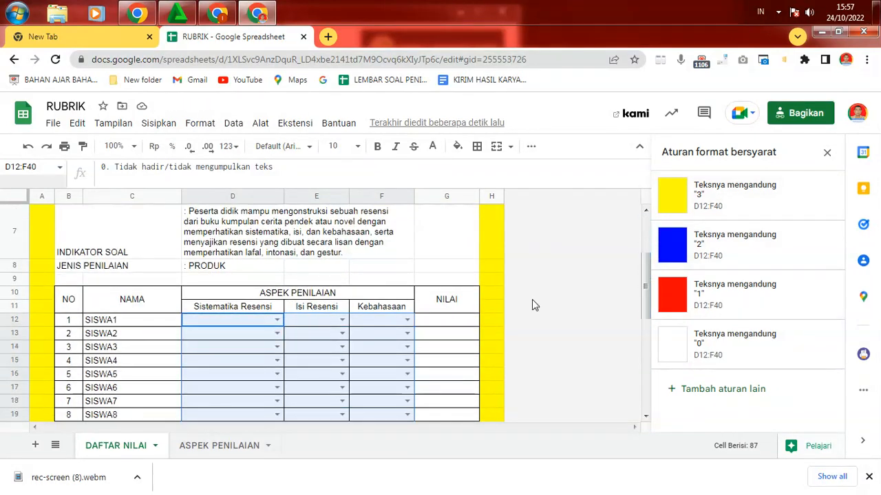
left_click(190, 362)
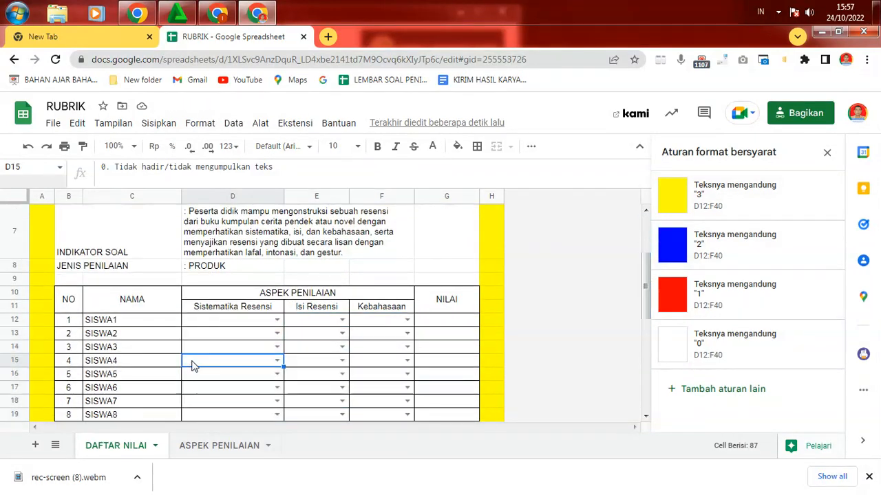
Step: Set SISWA1's Sistematika Resensi and Isi Resensi scores to option 3, "Lengkap dan runtut"
left_click(276, 321)
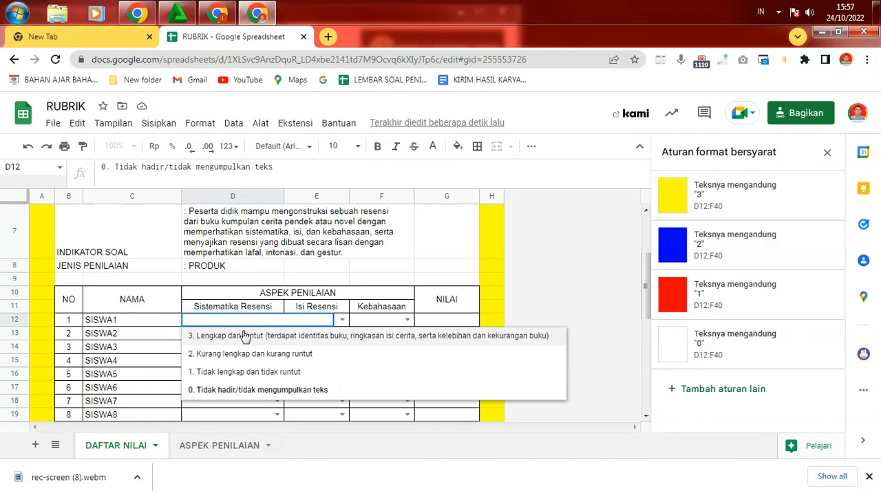
left_click(237, 336)
left_click(342, 321)
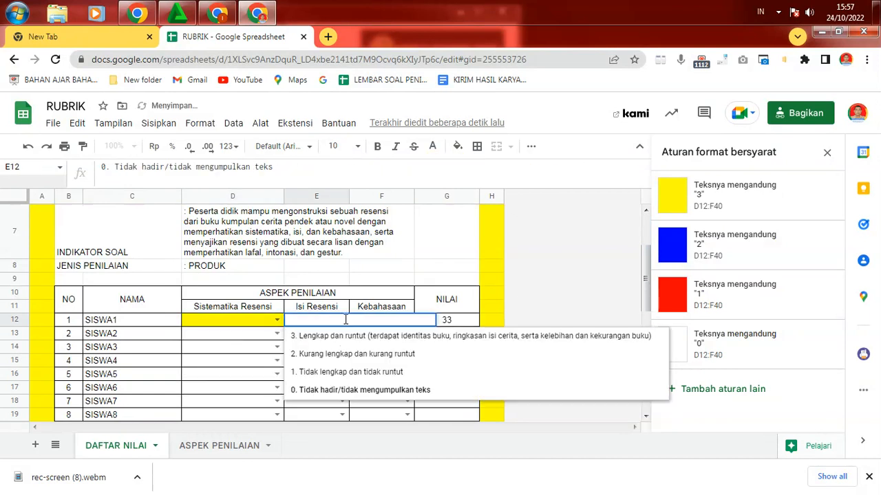
left_click(328, 337)
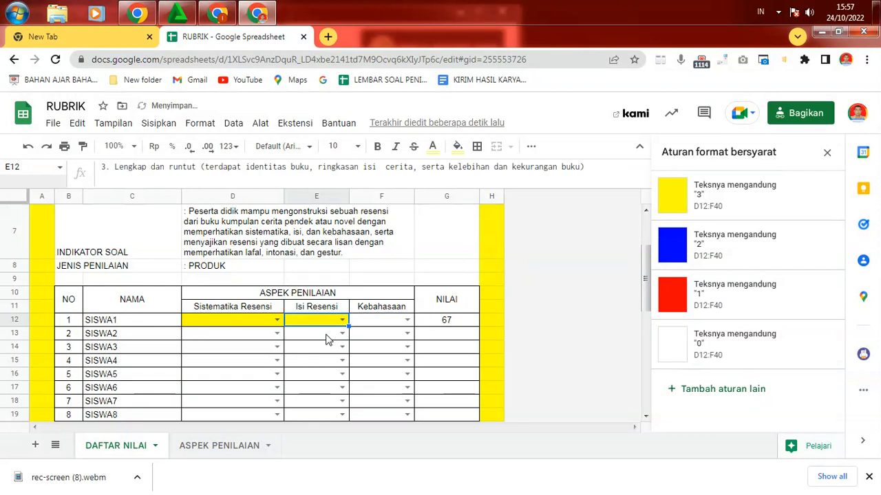
Step: Set SISWA1's Kebahasaan score to option 3, "Lengkap dan runtut", and check the formula in the student's NILAI cell
left_click(406, 320)
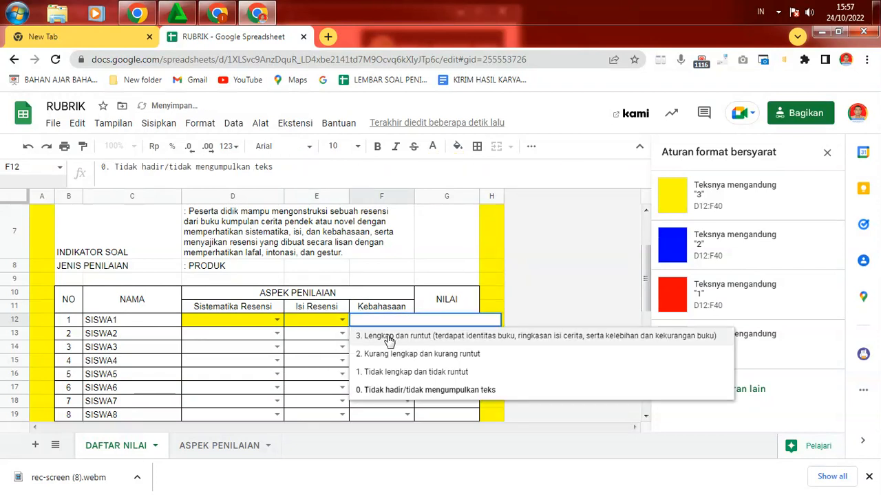
left_click(388, 337)
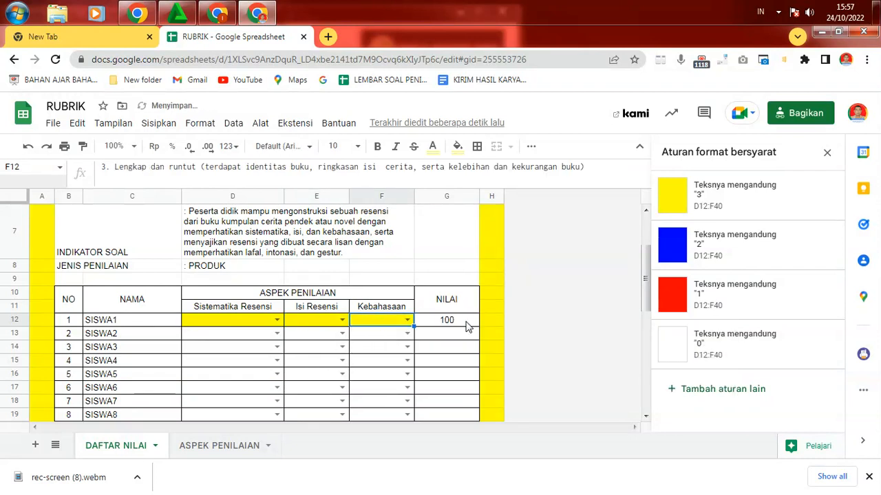
left_click(431, 326)
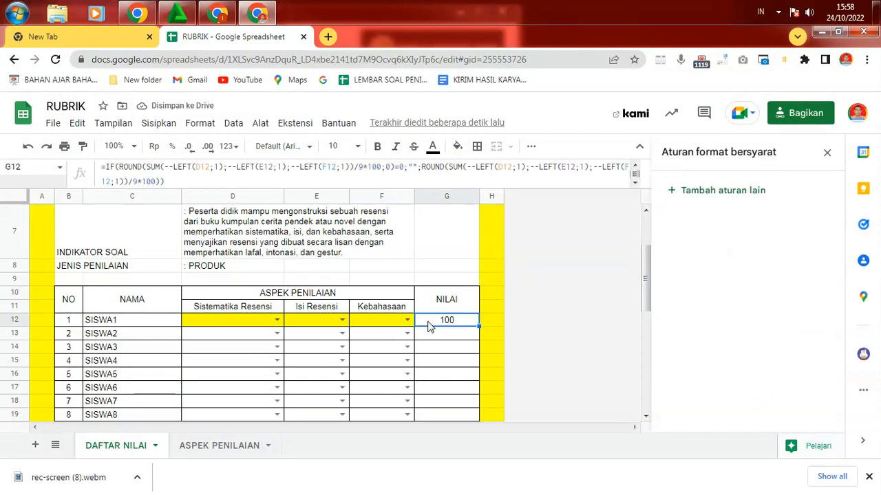
Step: Set SISWA2's Sistematika Resensi, Isi Resensi and Kebahasaan scores to "2. Kurang lengkap dan kurang runtut"
left_click(276, 335)
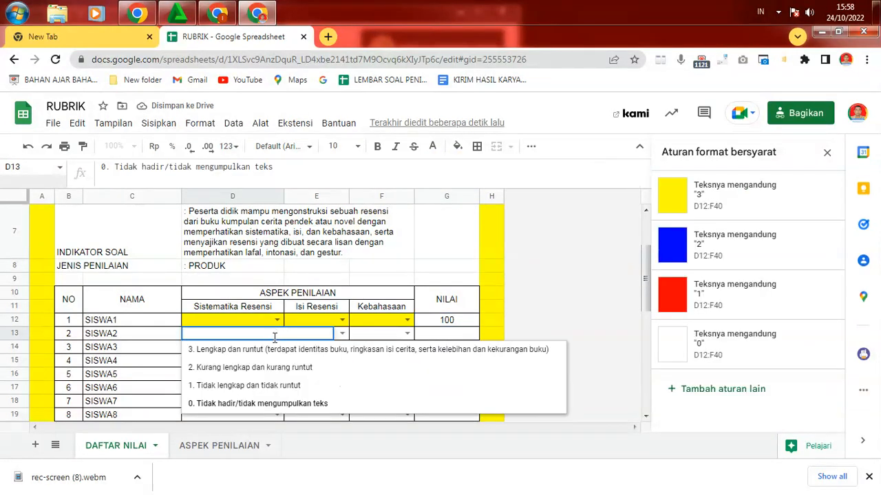
left_click(228, 368)
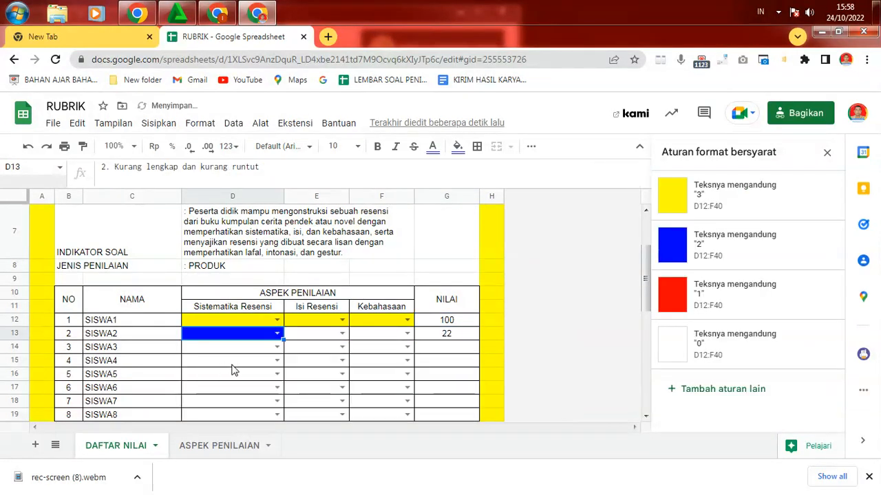
left_click(342, 334)
left_click(308, 372)
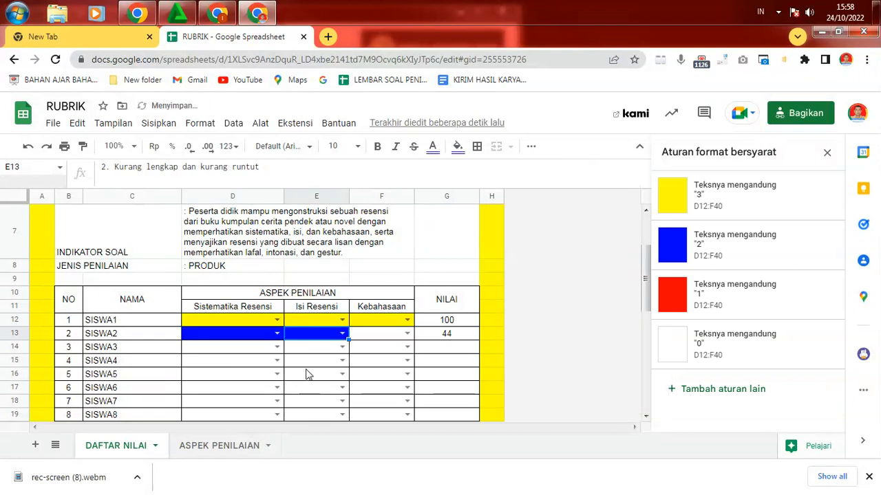
double_click(404, 334)
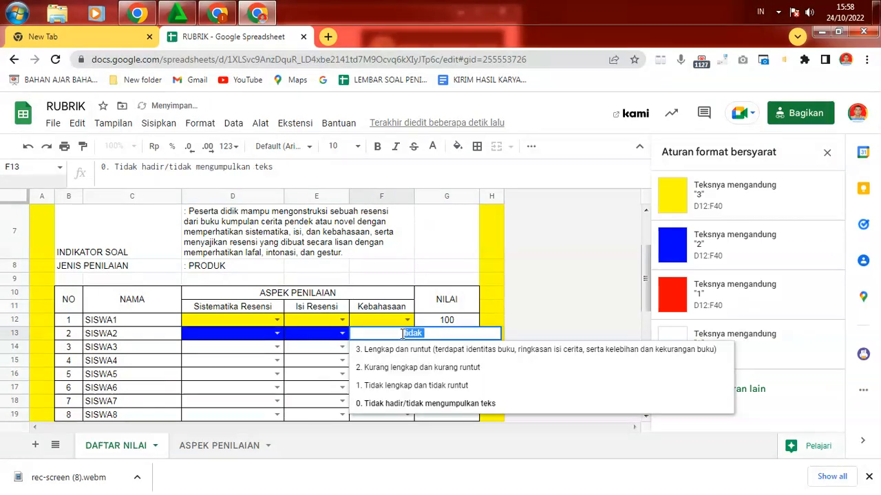
left_click(383, 369)
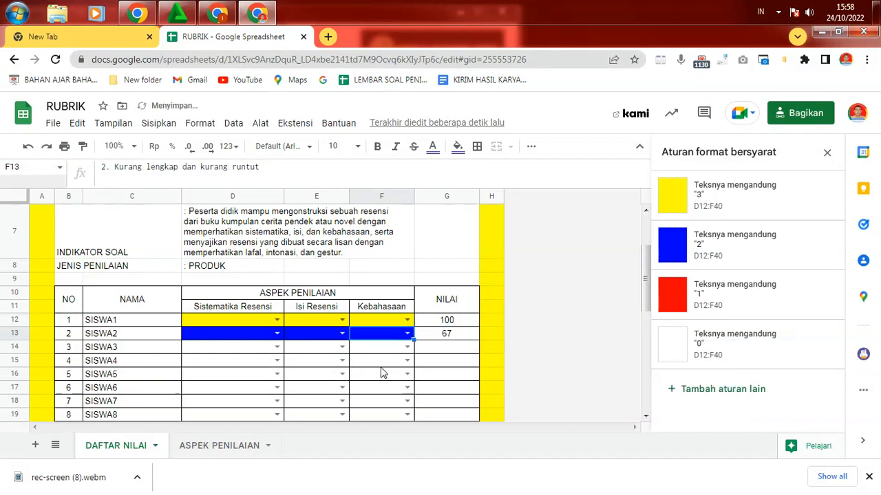
Step: Set SISWA3's Sistematika Resensi, Isi Resensi and Kebahasaan scores to "1. Tidak lengkap dan tidak runtut"
left_click(276, 347)
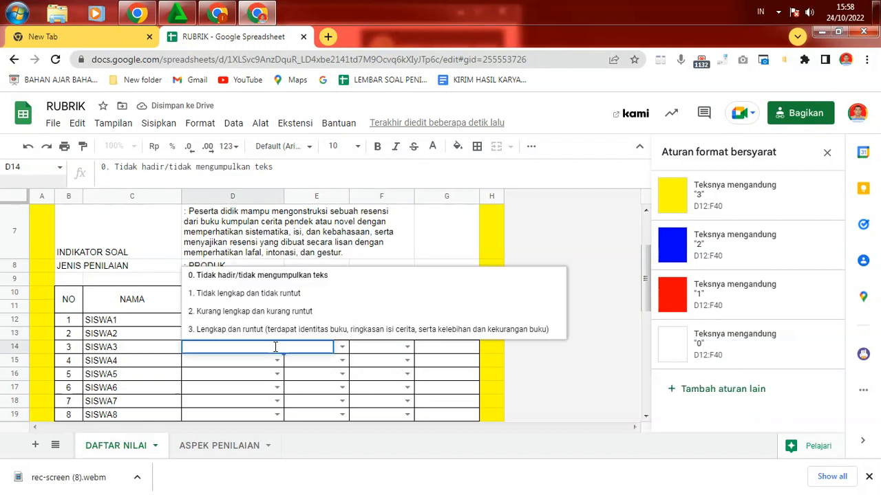
left_click(270, 295)
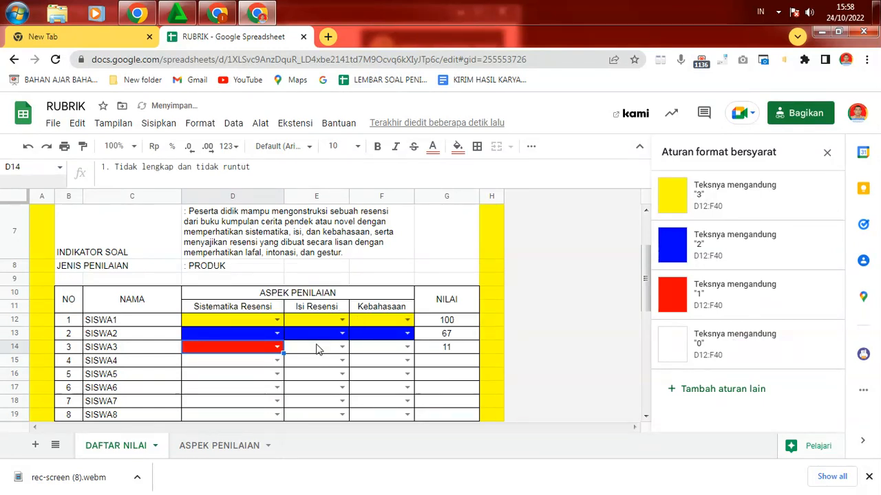
left_click(342, 347)
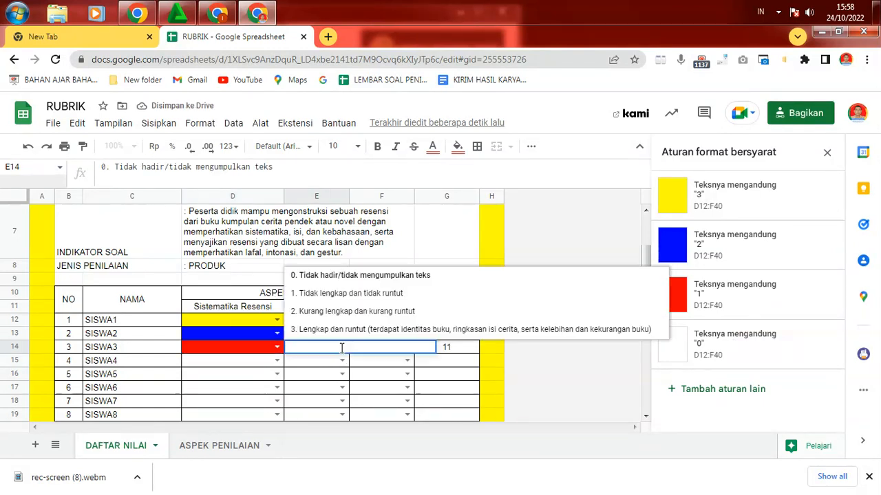
left_click(321, 294)
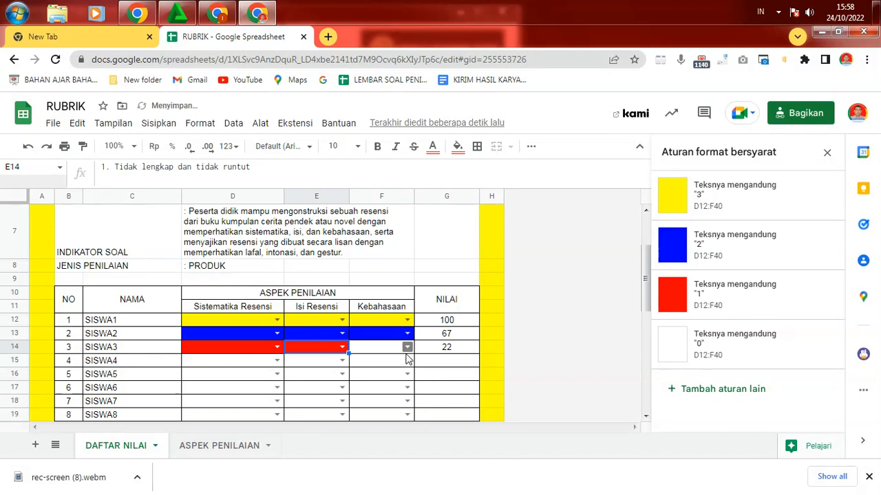
left_click(407, 348)
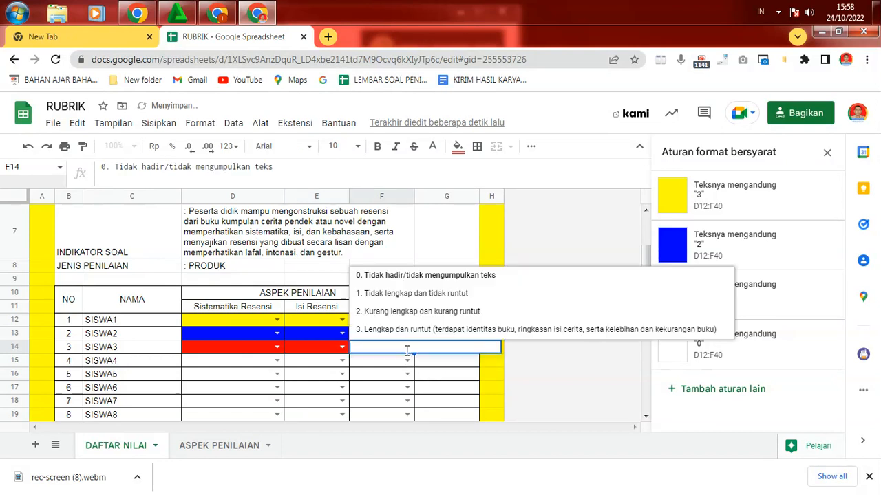
left_click(385, 294)
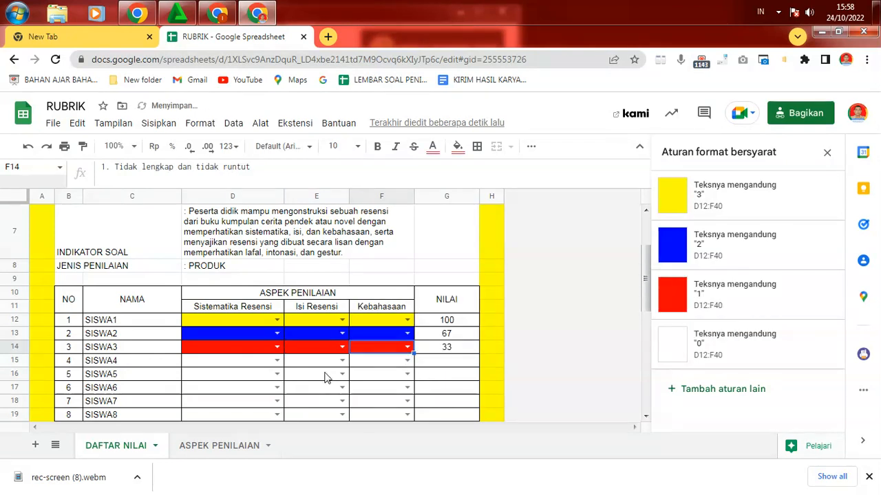
Step: Set SISWA4's Sistematika Resensi score to option 3, "Lengkap dan runtut", and Isi Resensi to "1. Tidak lengkap dan tidak runtut"
left_click(276, 361)
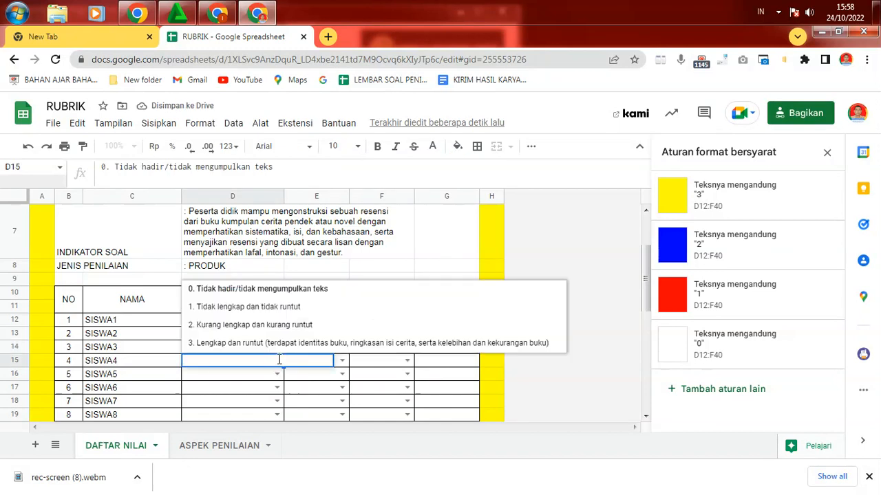
left_click(244, 342)
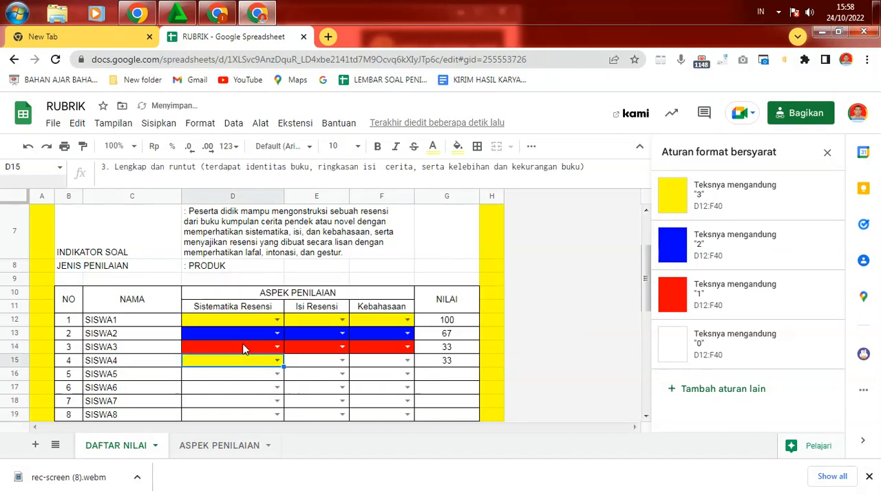
left_click(342, 360)
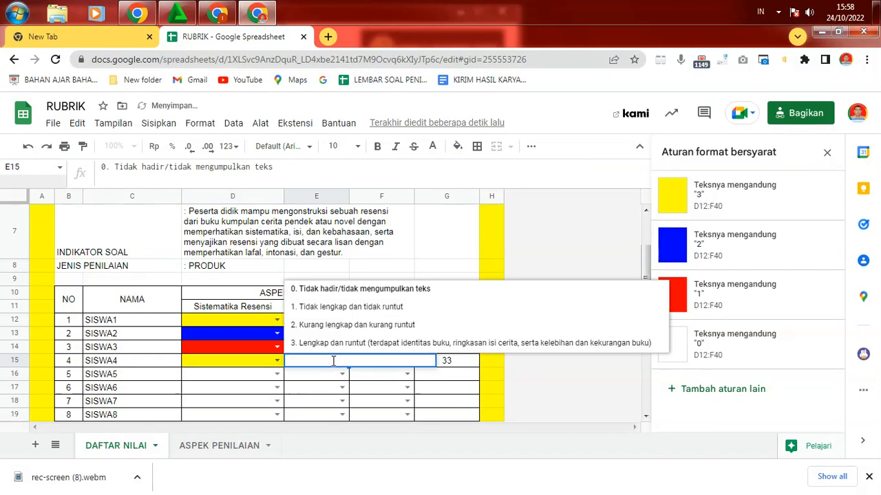
left_click(338, 307)
left_click(321, 377)
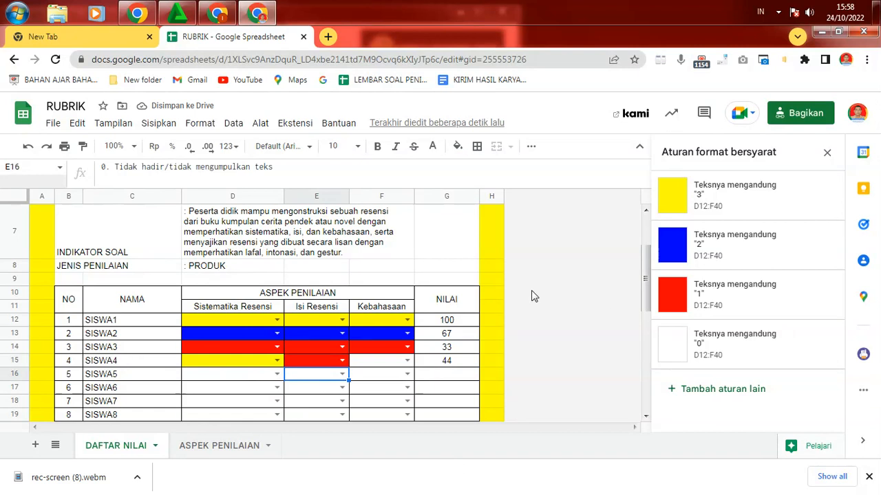
Step: Close the conditional formatting rules and examine the NILAI formula in G12 against the scores it reads from D12:F12
left_click(446, 320)
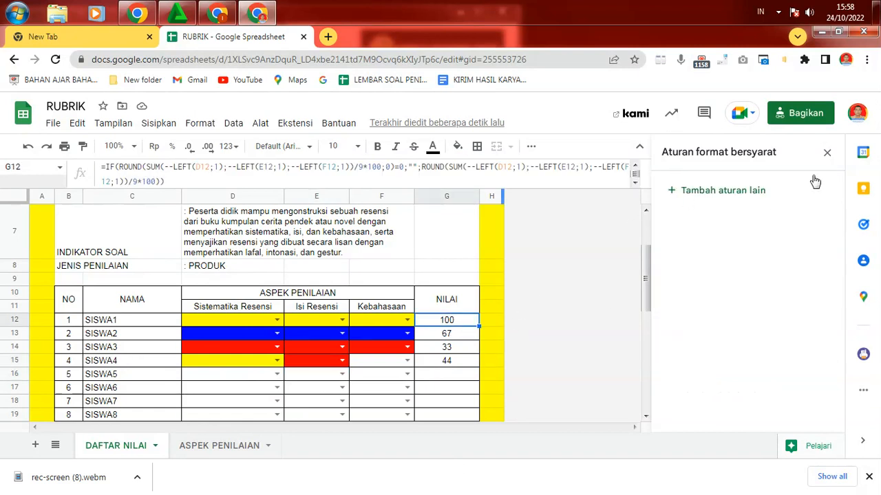
left_click(827, 152)
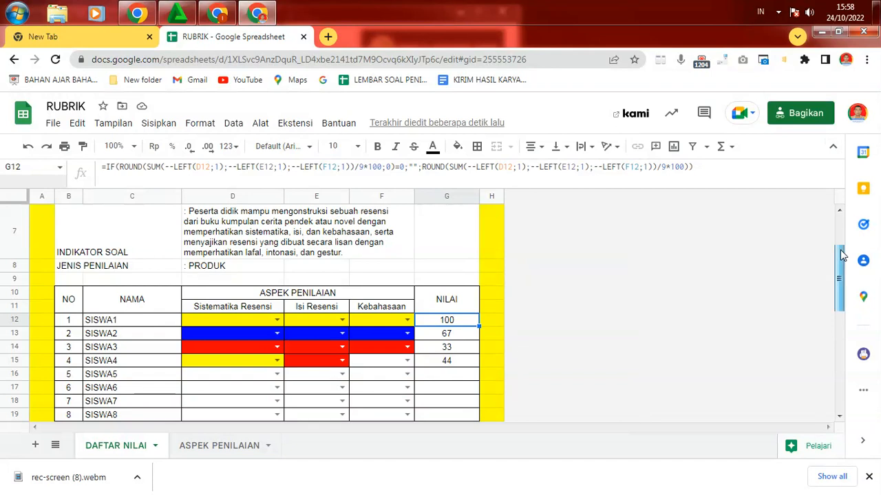
mouse_move(842, 254)
left_mouse_down()
mouse_move(842, 281)
mouse_move(842, 243)
mouse_move(849, 330)
mouse_move(846, 222)
mouse_move(846, 242)
left_mouse_up()
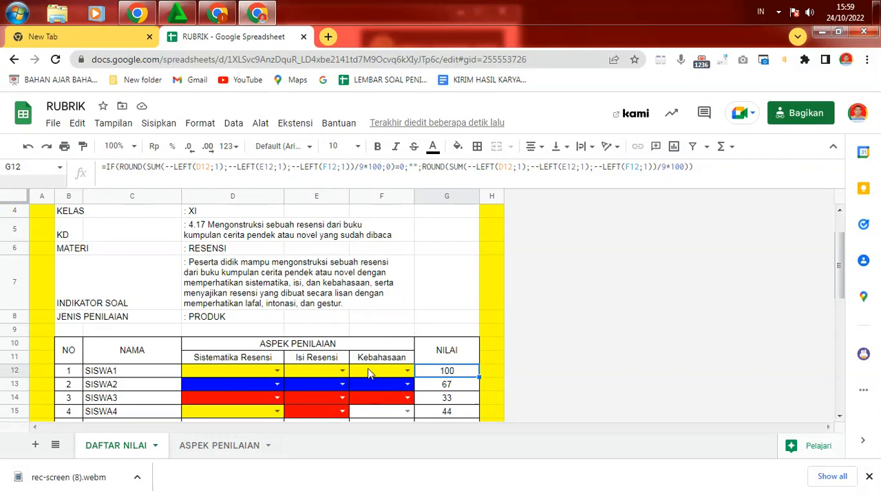
left_click(250, 374)
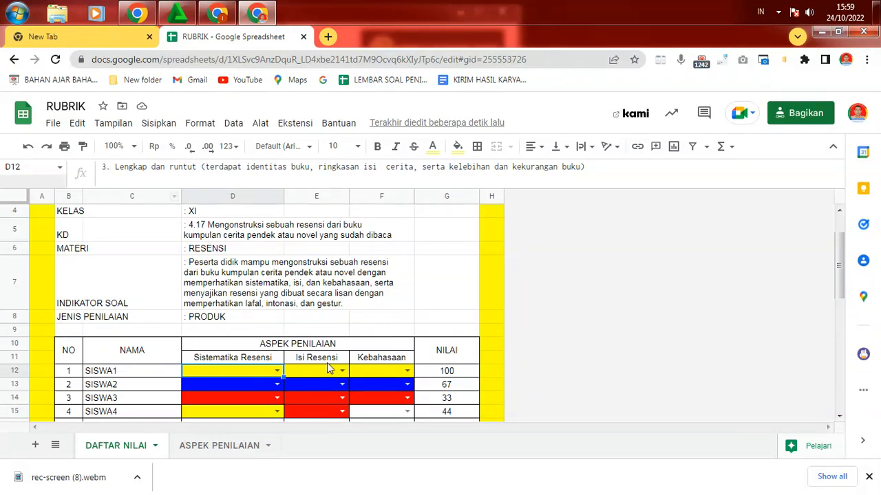
left_click(270, 389)
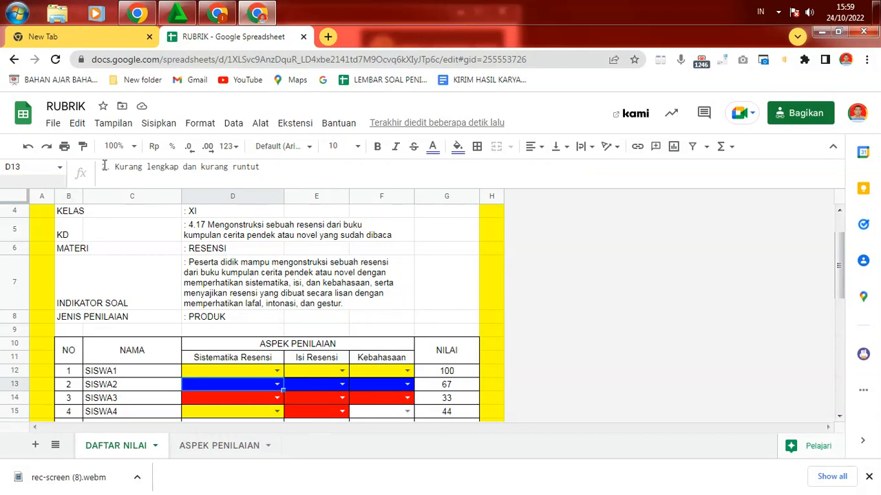
left_click(438, 371)
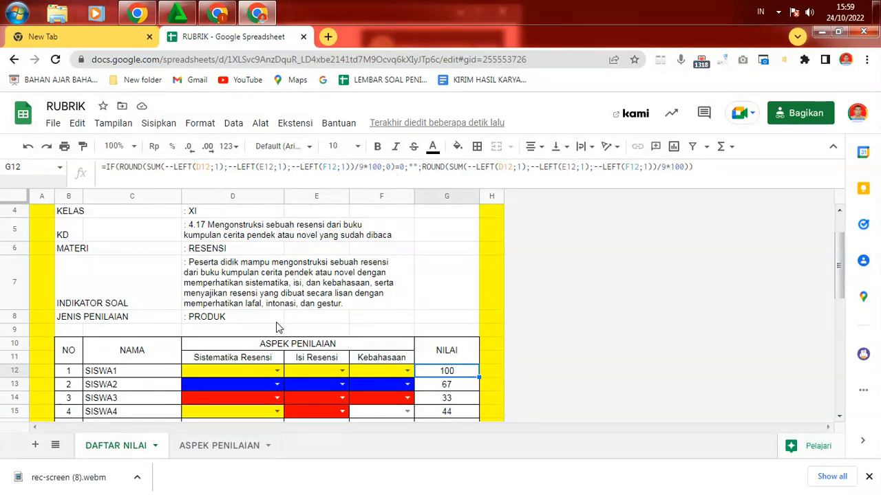
left_click_drag(251, 372, 393, 372)
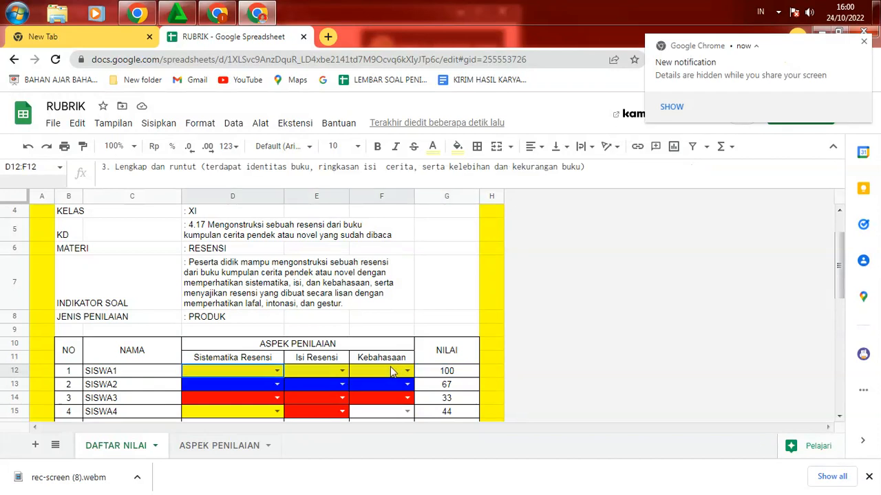
left_click(444, 370)
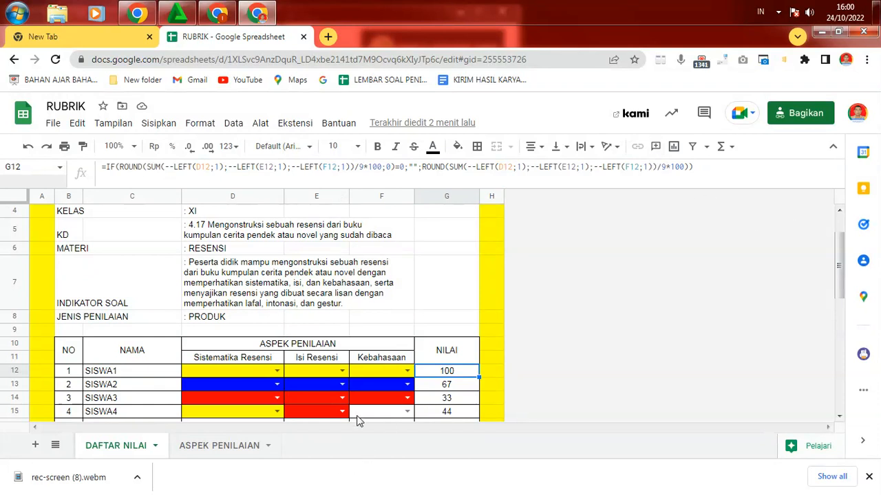
left_click(441, 315)
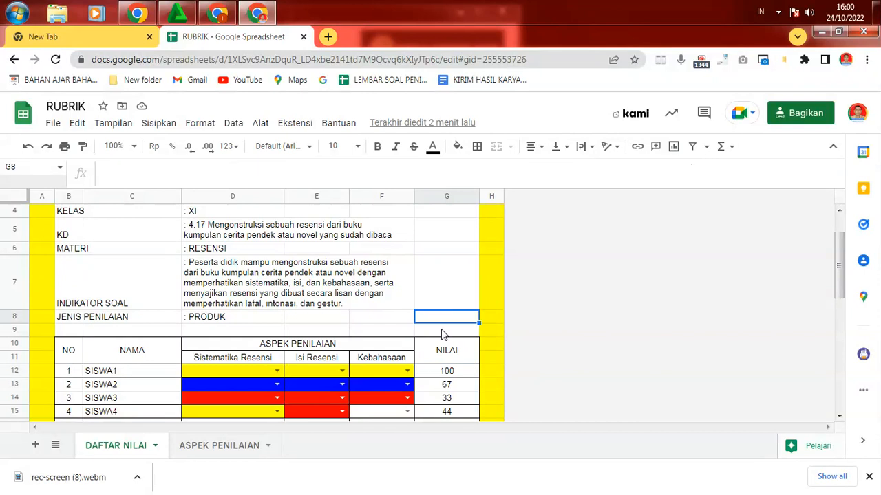
Step: Fill the NILAI formula from G12 down to SISWA29, covering G12:G40
left_click(436, 374)
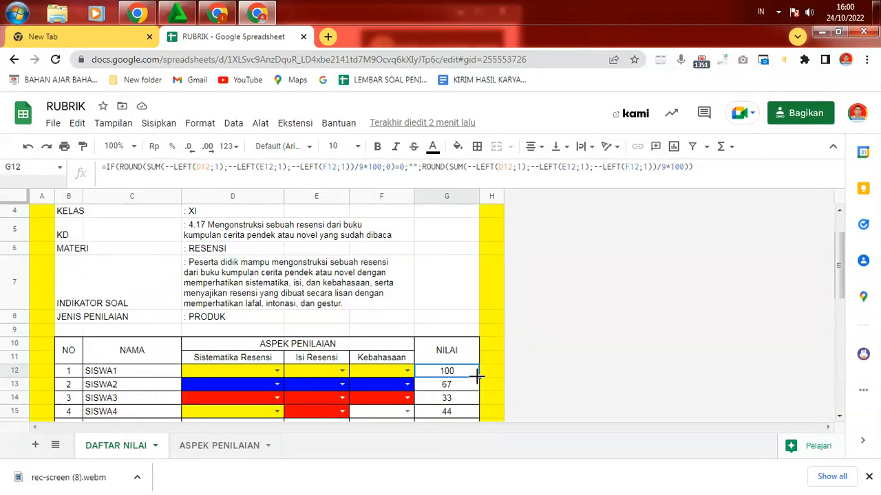
mouse_move(477, 374)
left_mouse_down()
mouse_move(478, 457)
mouse_move(479, 377)
left_mouse_up()
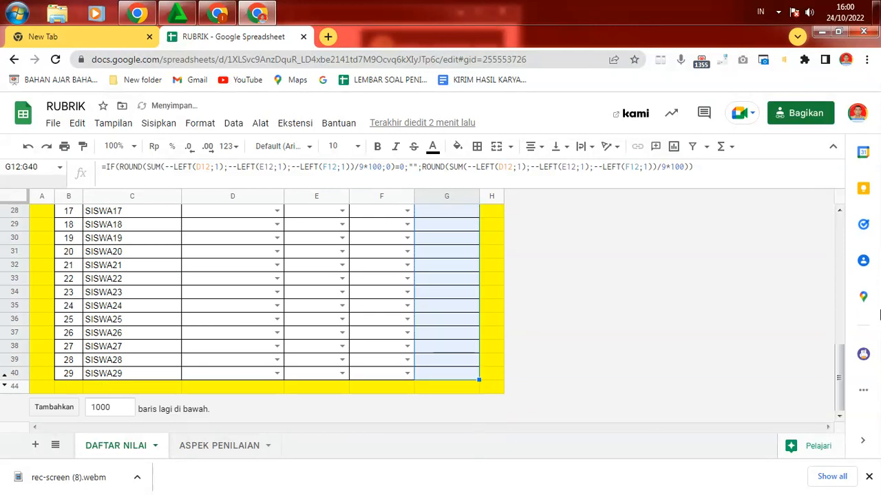
left_click_drag(841, 388, 839, 327)
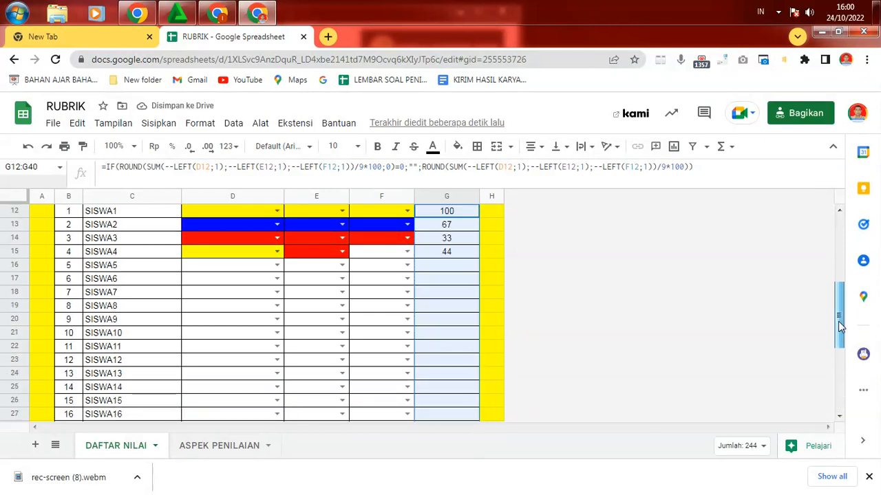
Step: Set SISWA10's Sistematika Resensi score to option 2, Isi Resensi to option 3 and Kebahasaan to option 1
left_click(276, 335)
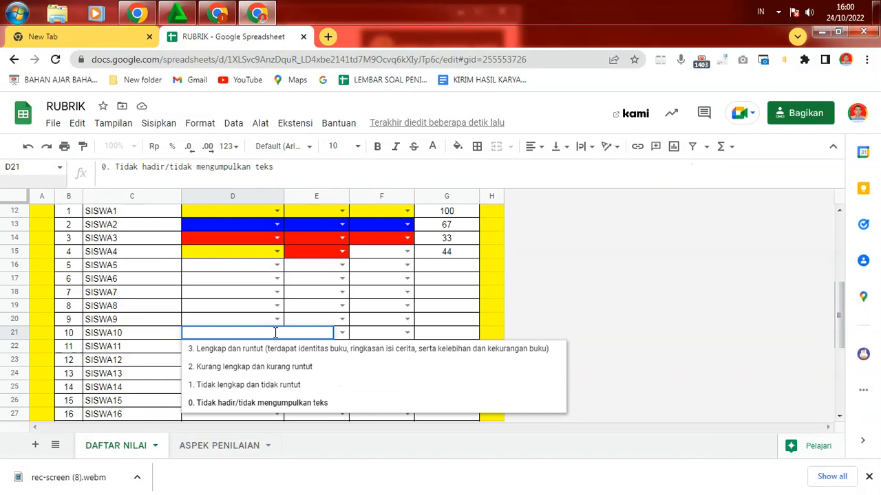
left_click(229, 367)
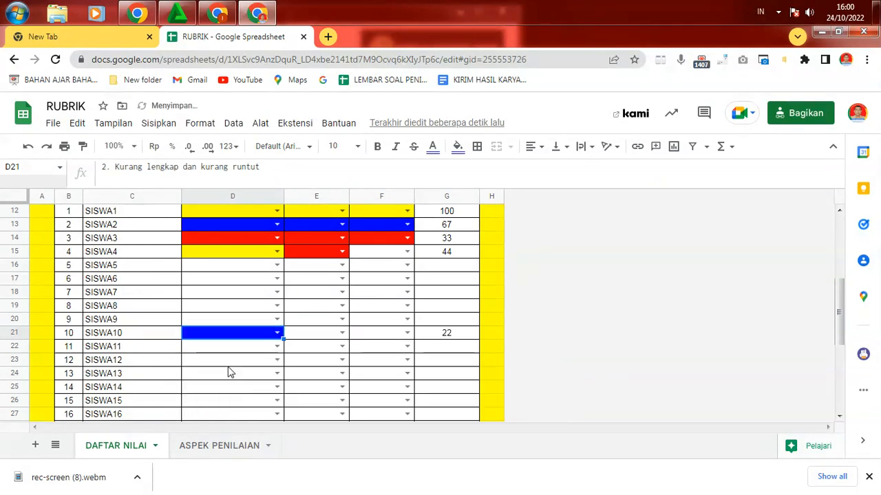
left_click(343, 333)
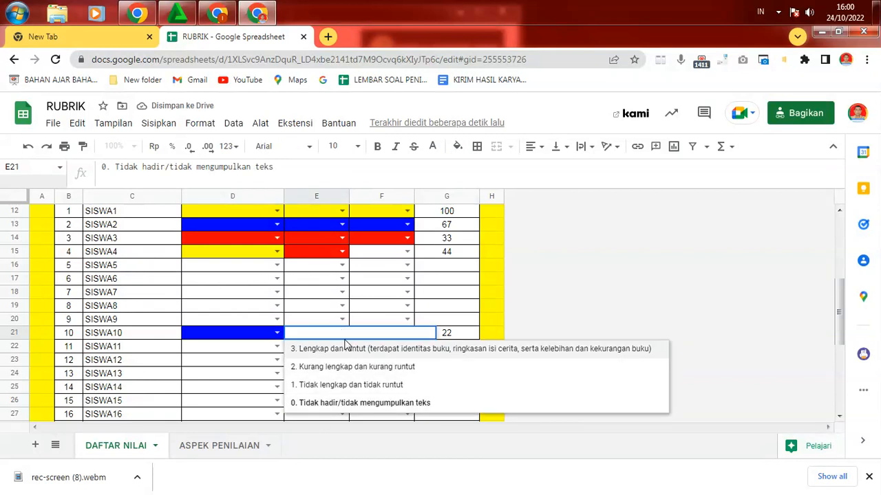
left_click(341, 349)
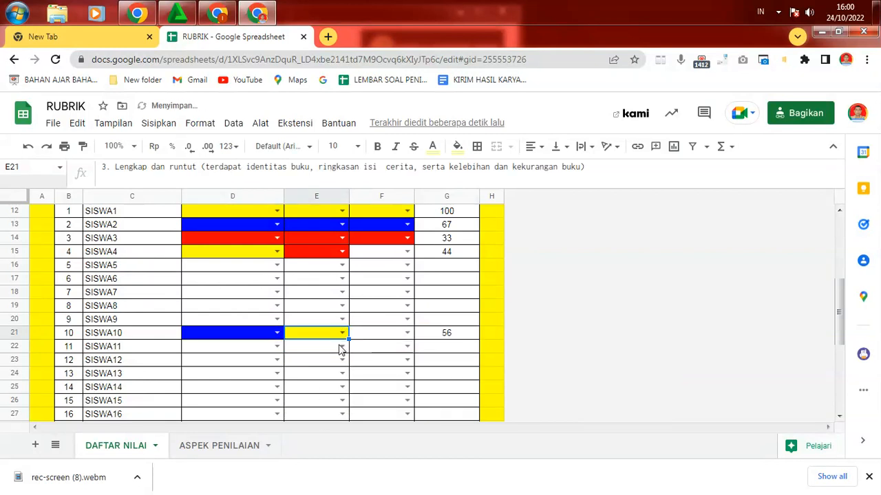
left_click(408, 333)
left_click(396, 386)
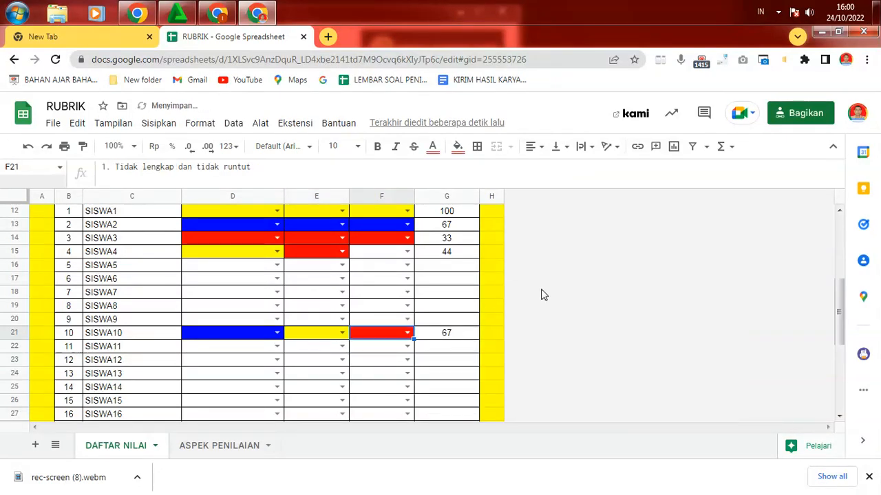
Step: Examine SISWA10's NILAI formula in G21, SISWA1's selected criteria in D12 and F12, and the colour-coded score table with its header details
left_click(541, 294)
left_click(447, 335)
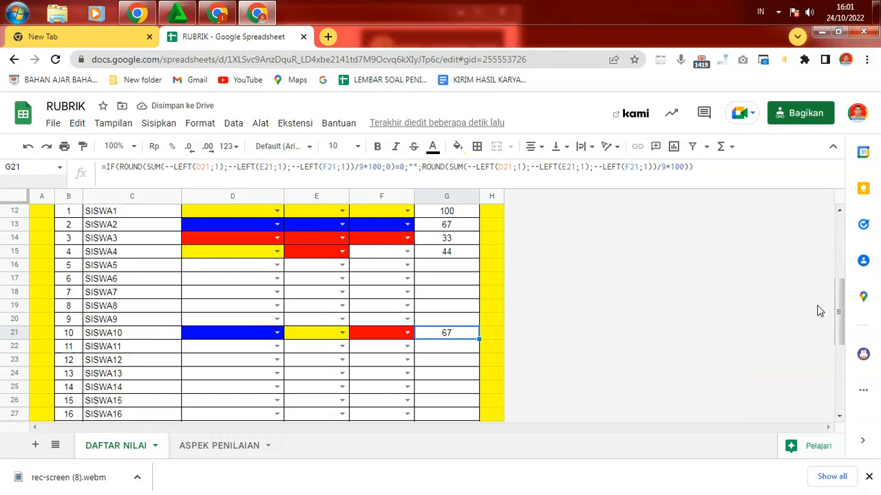
mouse_move(846, 295)
left_mouse_down()
mouse_move(840, 273)
mouse_move(842, 295)
mouse_move(841, 282)
left_mouse_up()
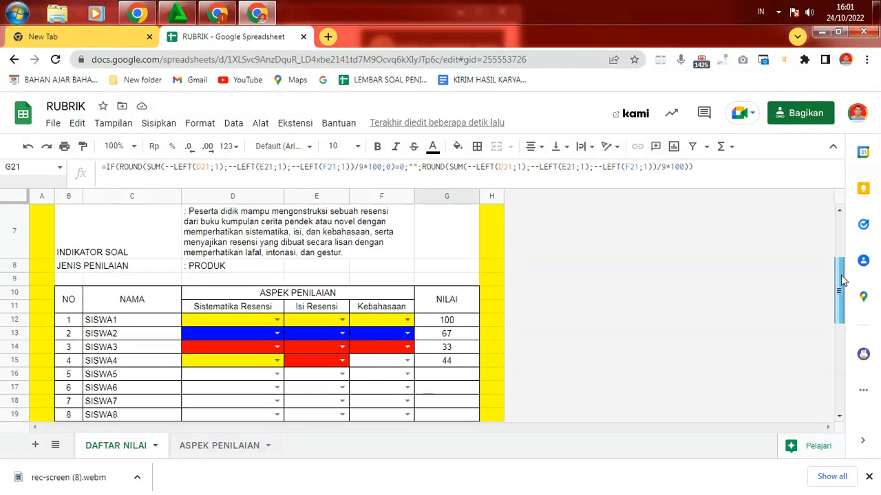
left_click(213, 325)
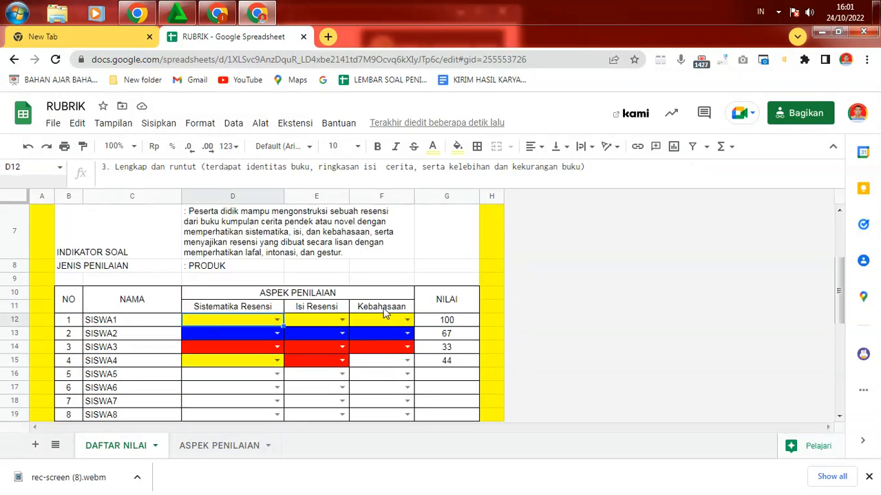
left_click(377, 322)
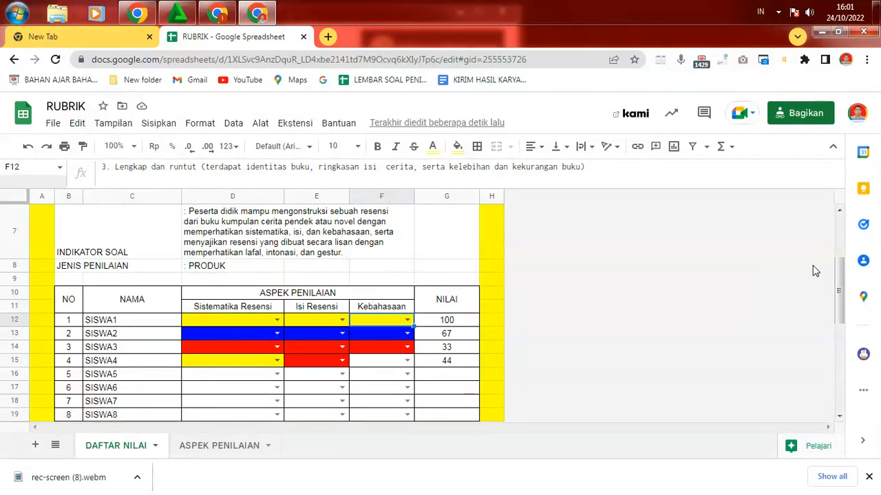
left_click_drag(836, 276, 846, 298)
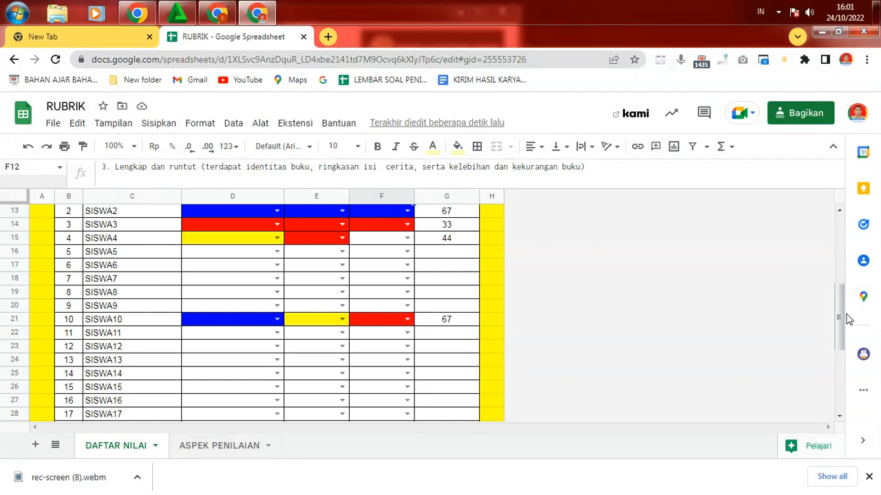
left_click_drag(848, 320, 867, 270)
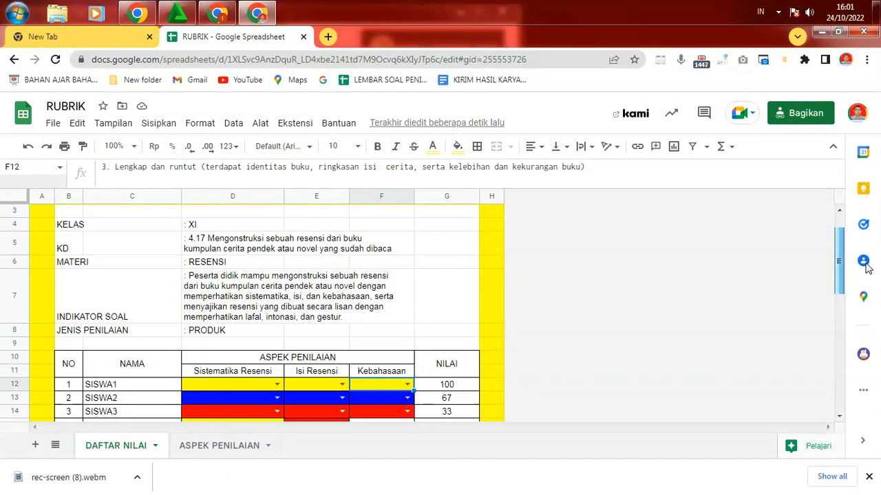
left_click(864, 262)
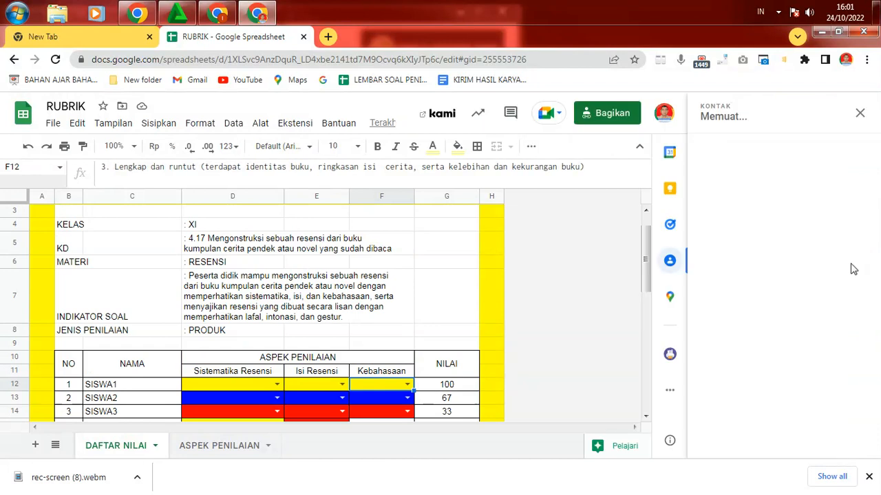
left_click(862, 112)
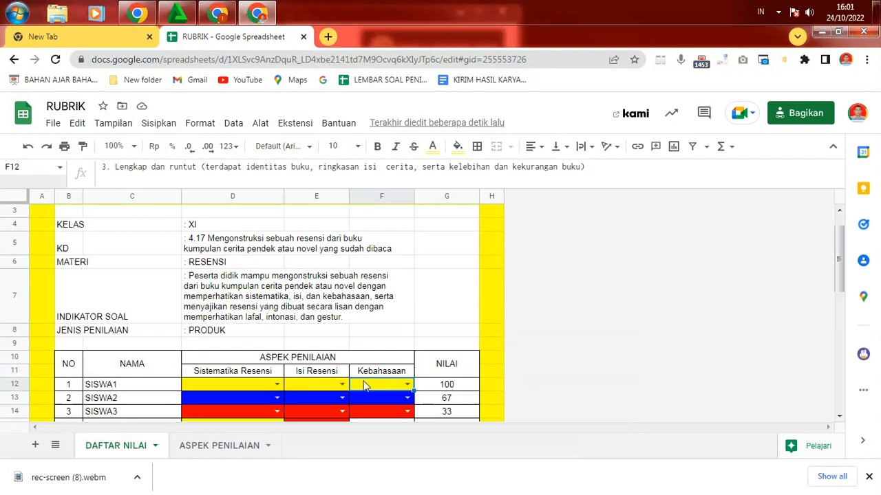
scroll(365, 387, "down", 1)
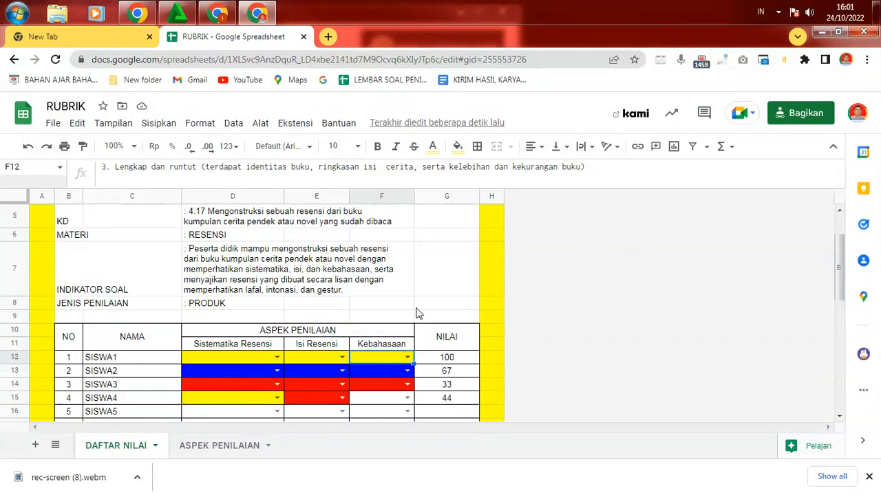
left_click_drag(845, 255, 819, 277)
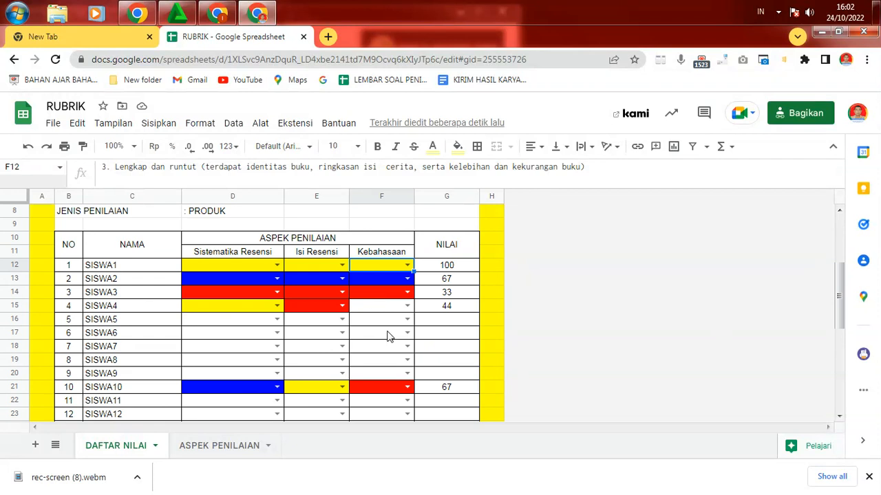